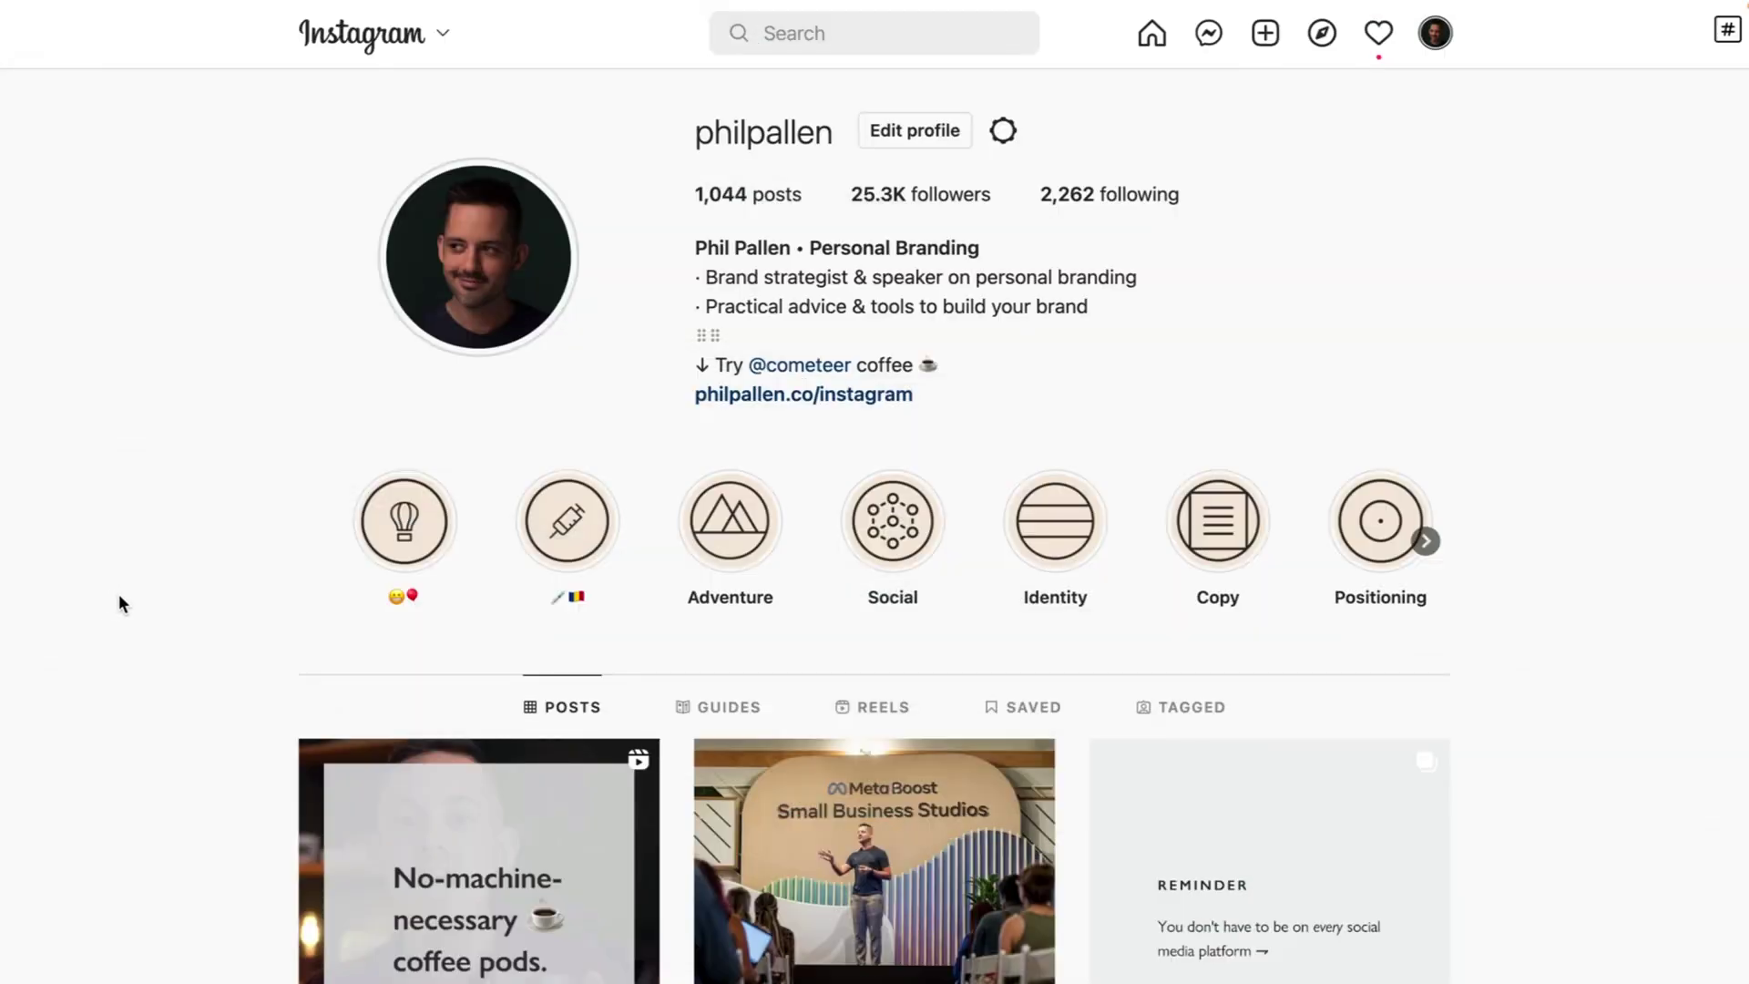
Open the REMINDER carousel post from the profile grid and view its second slide.
{"action": "scroll", "coordinate": [1574, 724], "scroll_direction": "down", "scroll_amount": 5}
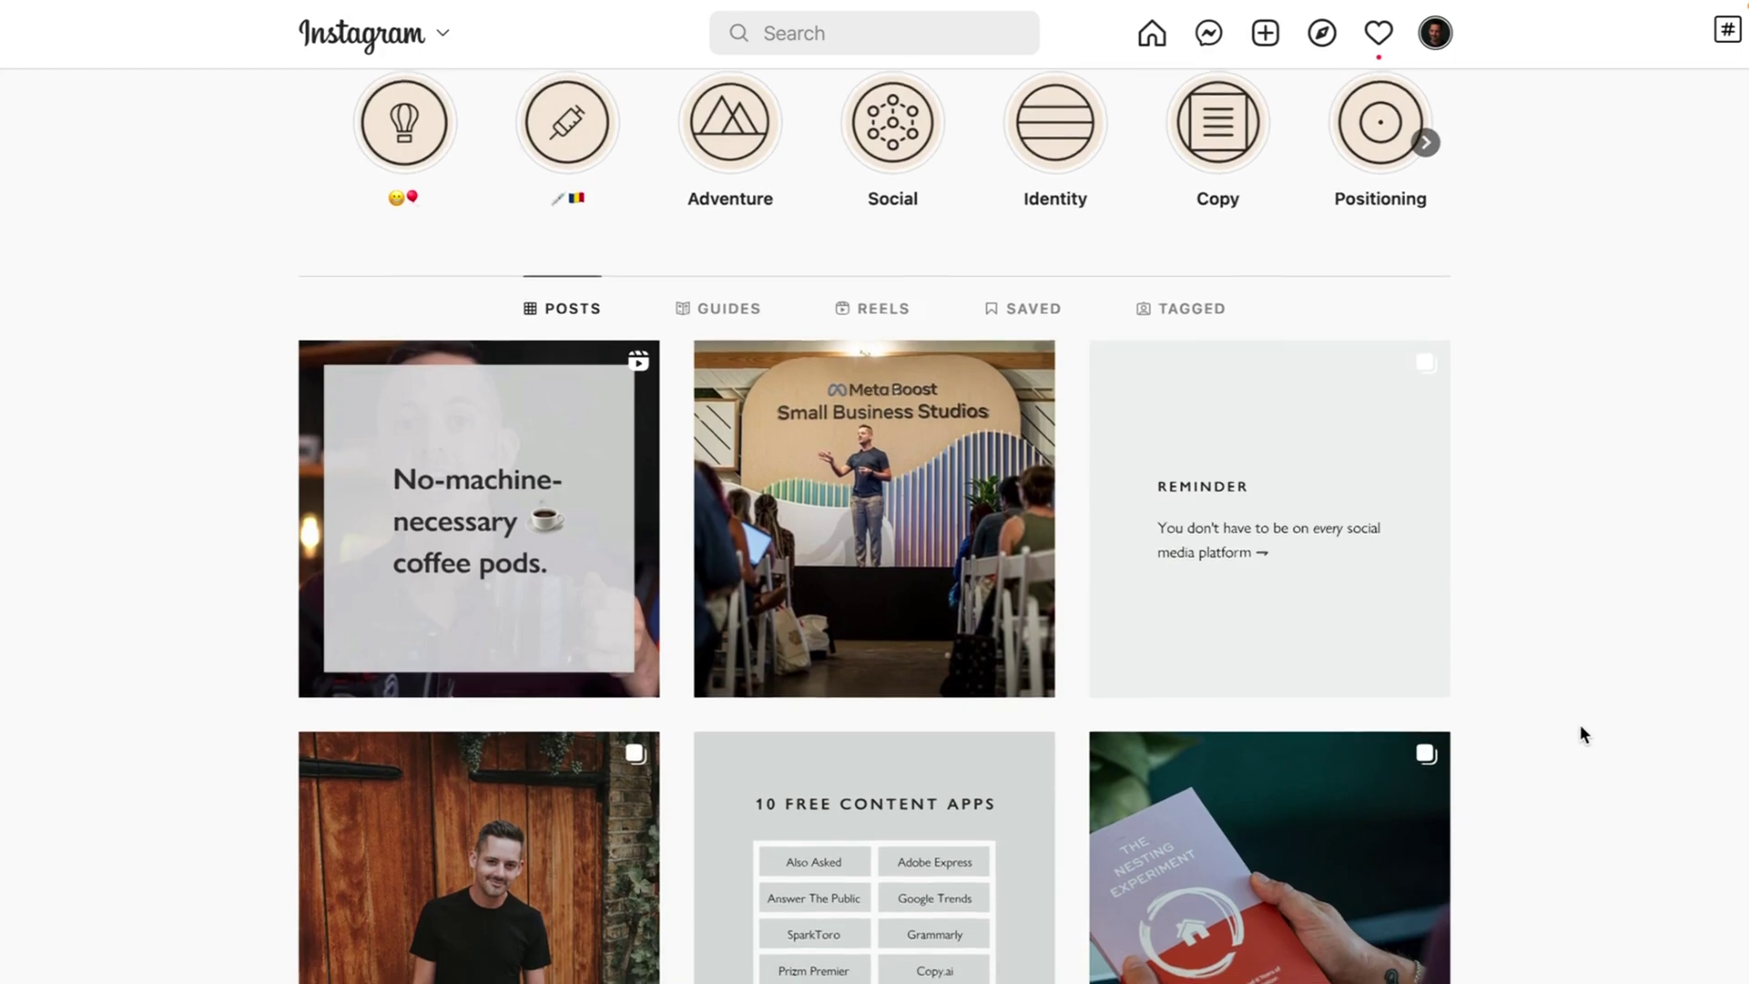
{"action": "scroll", "coordinate": [1581, 729], "scroll_direction": "down", "scroll_amount": 6}
{"action": "scroll", "coordinate": [1402, 767], "scroll_direction": "up", "scroll_amount": 6}
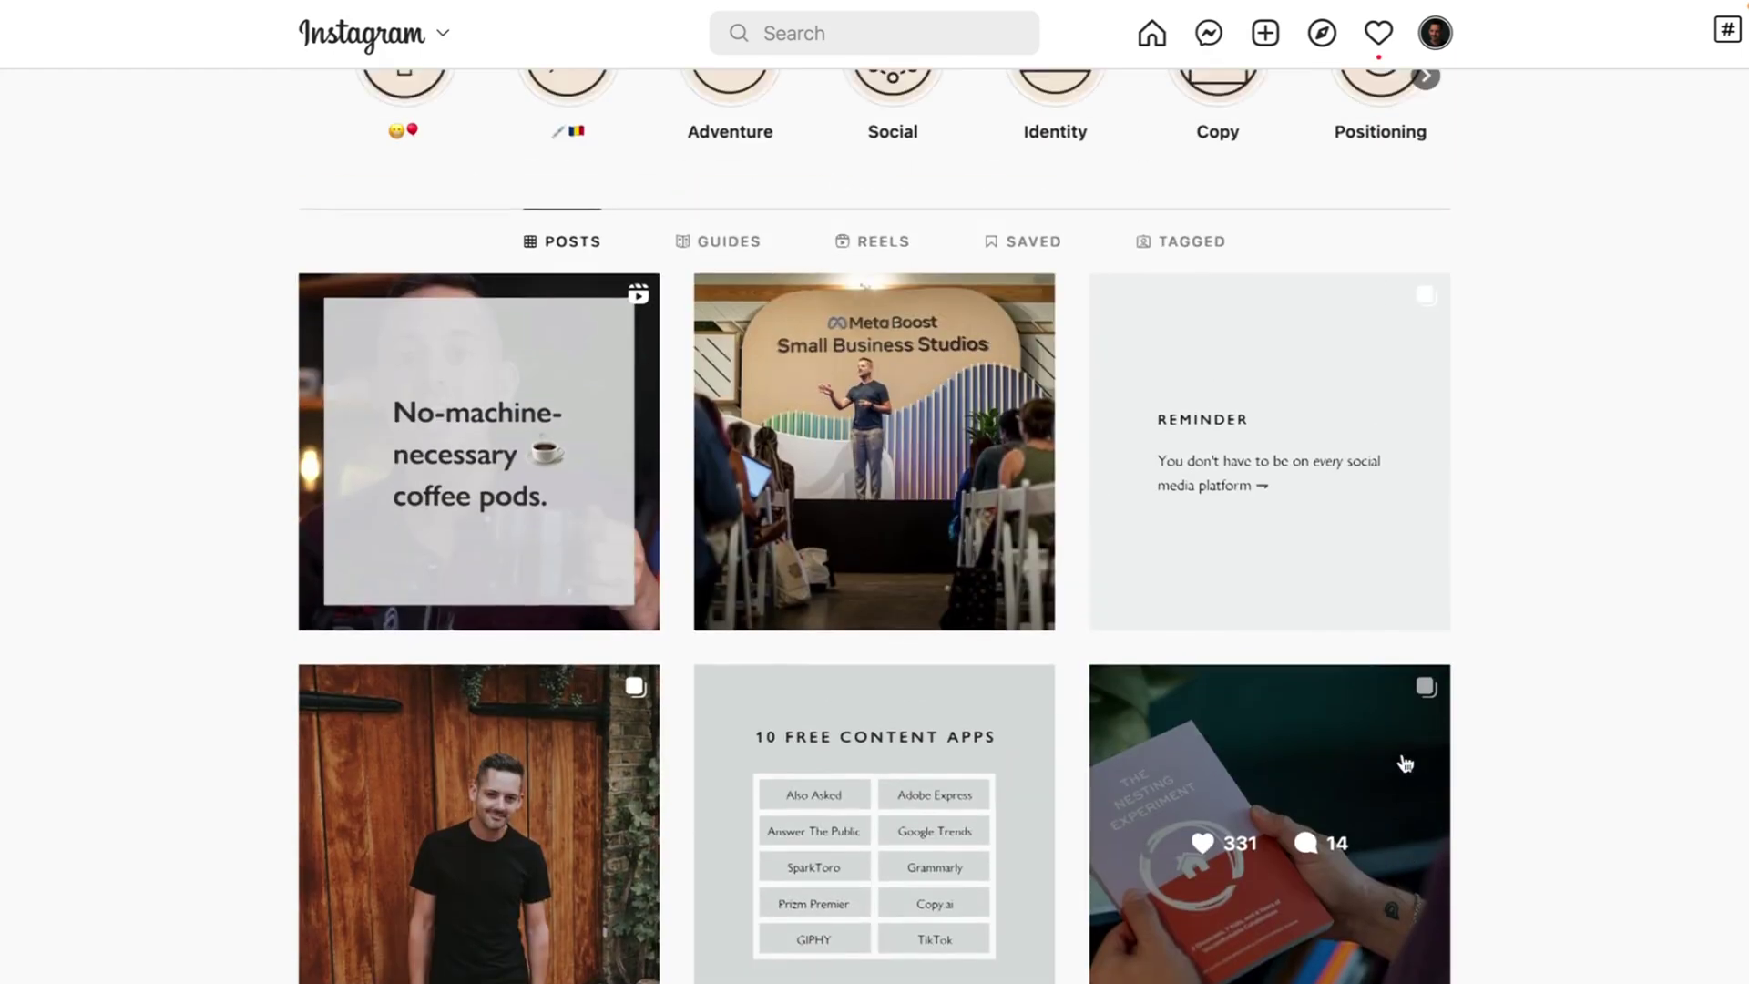
{"action": "scroll", "coordinate": [1406, 763], "scroll_direction": "up", "scroll_amount": 2}
{"action": "left_click", "coordinate": [1213, 460]}
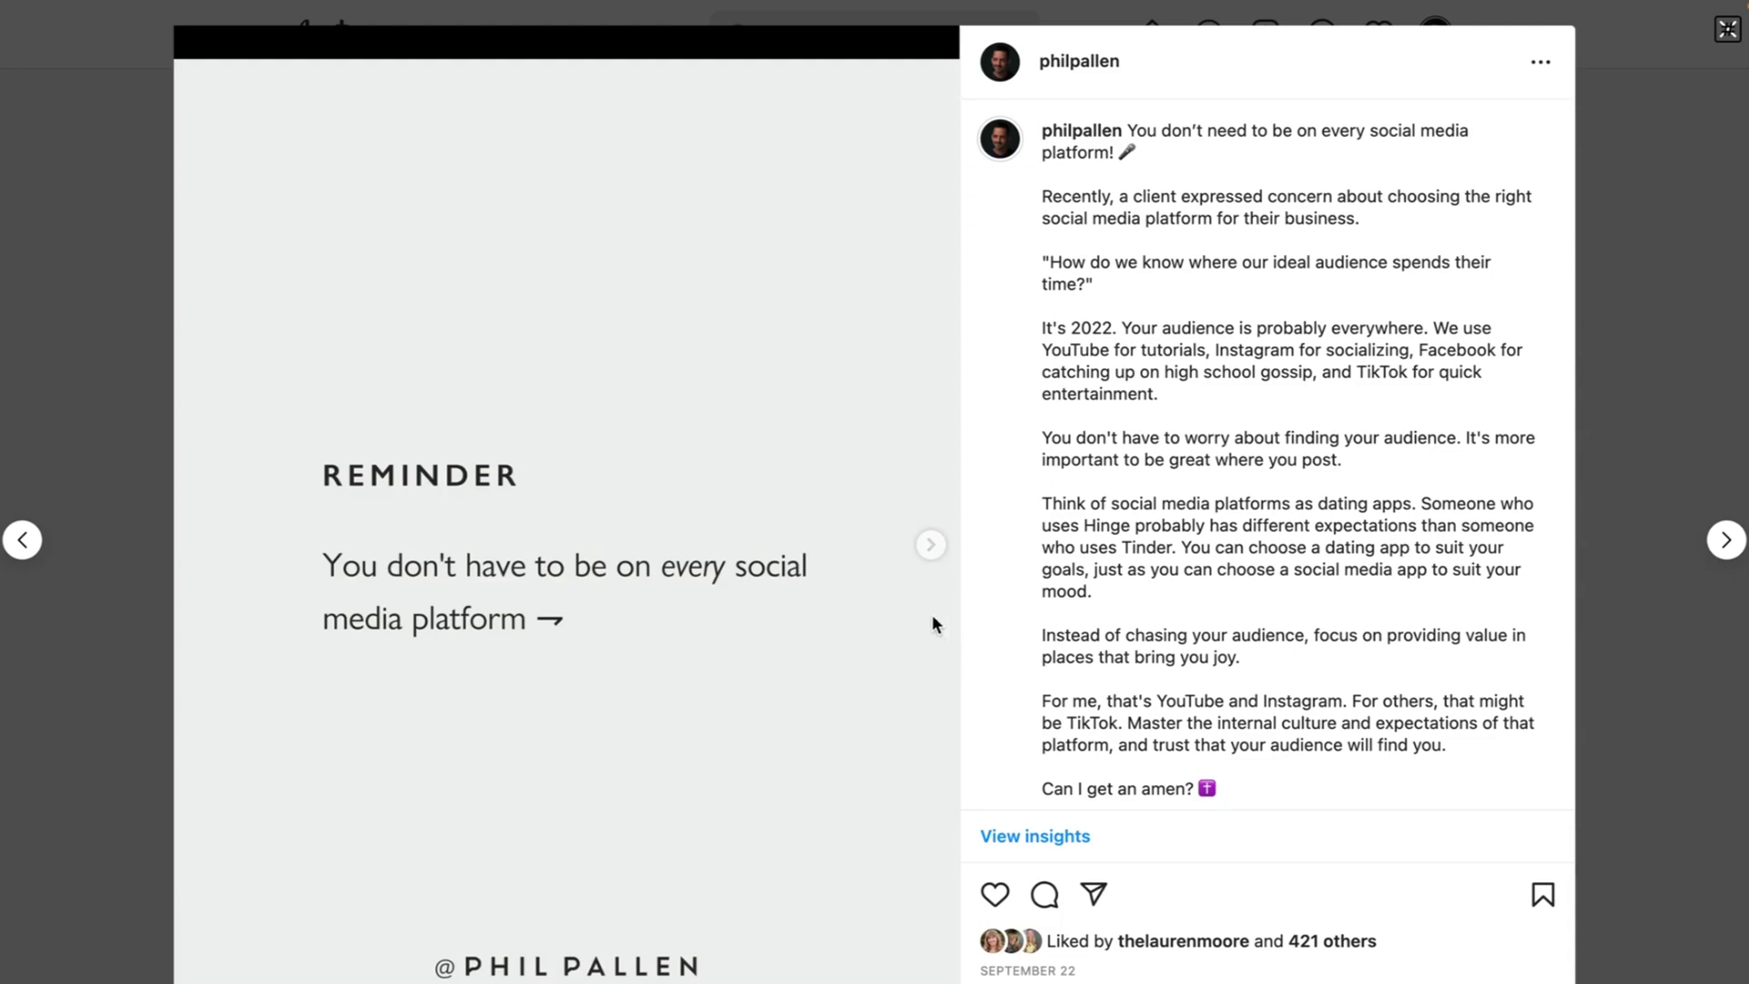
{"action": "left_click", "coordinate": [929, 551]}
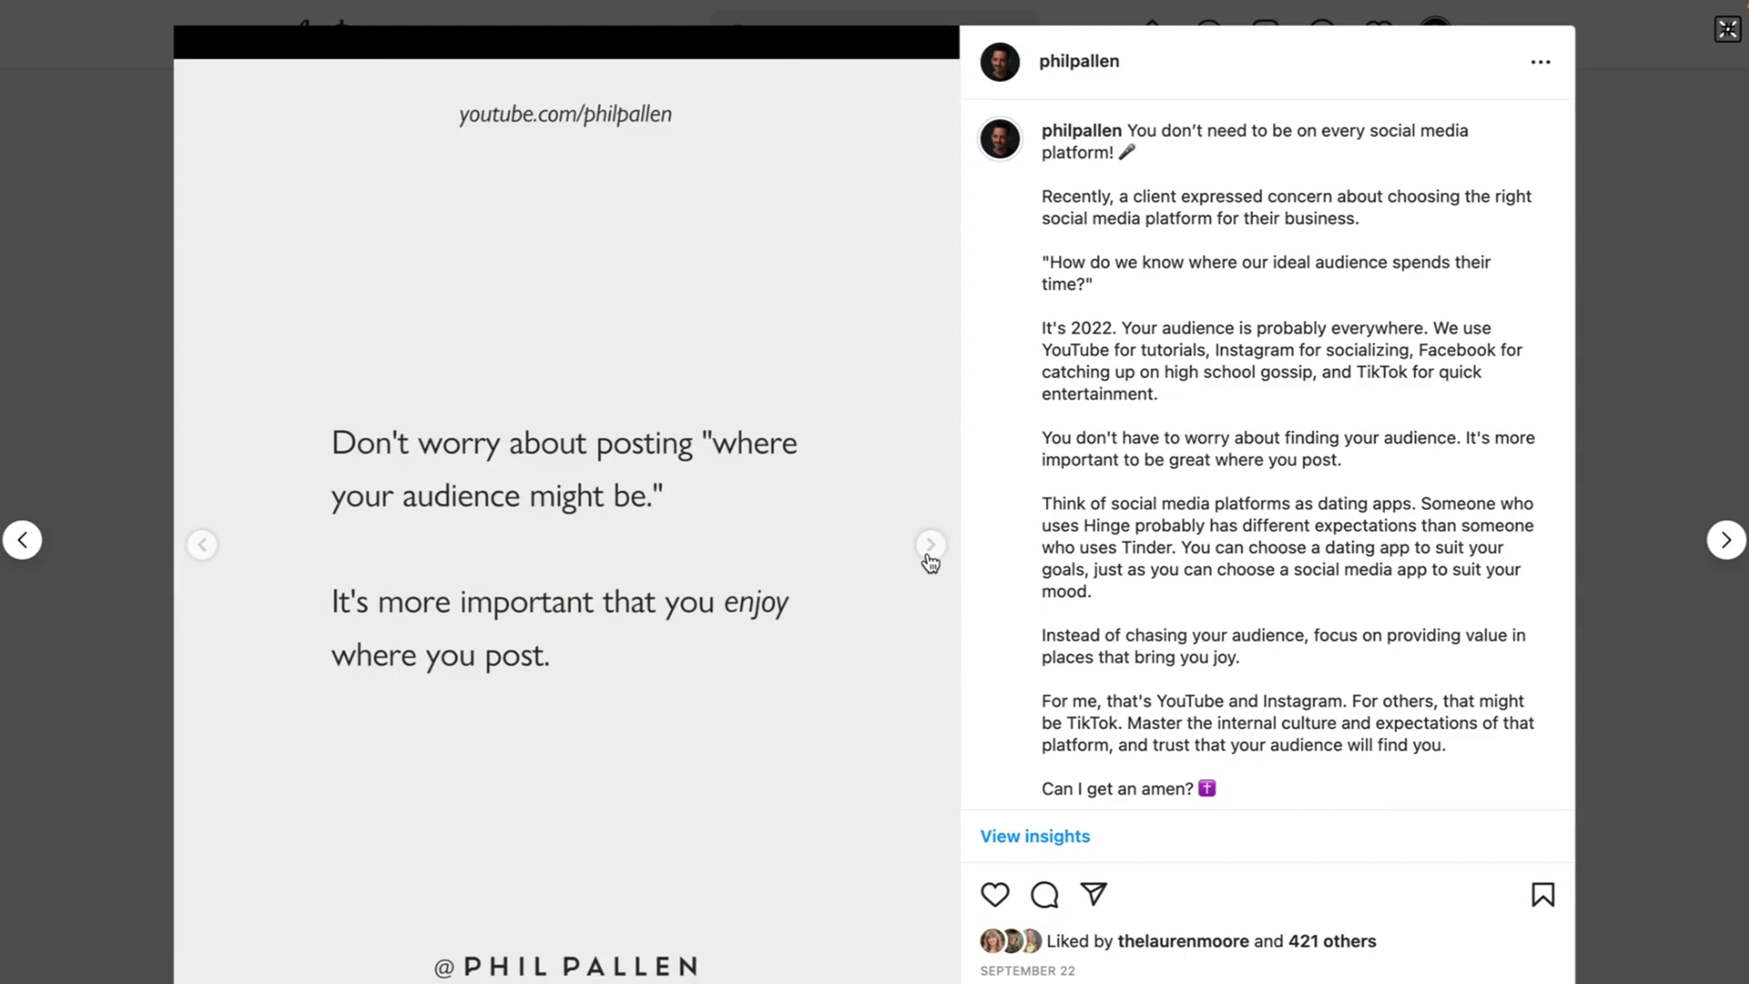
{"action": "left_click", "coordinate": [203, 545]}
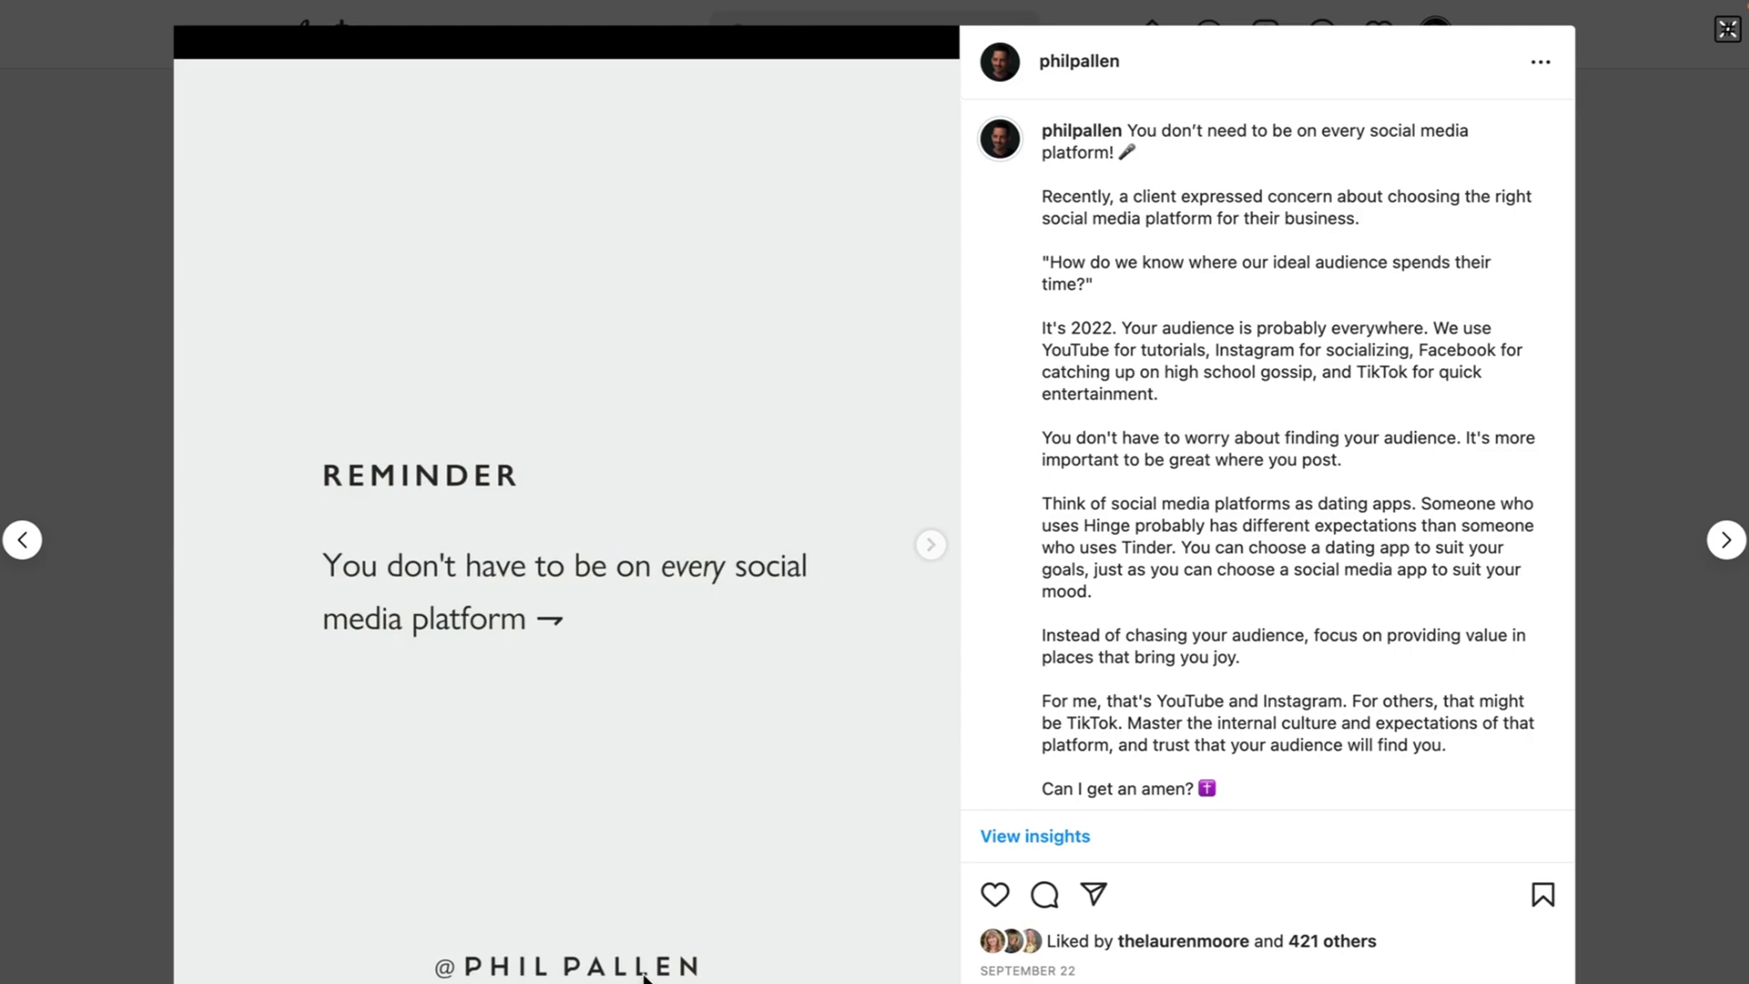
{"action": "left_click", "coordinate": [923, 549]}
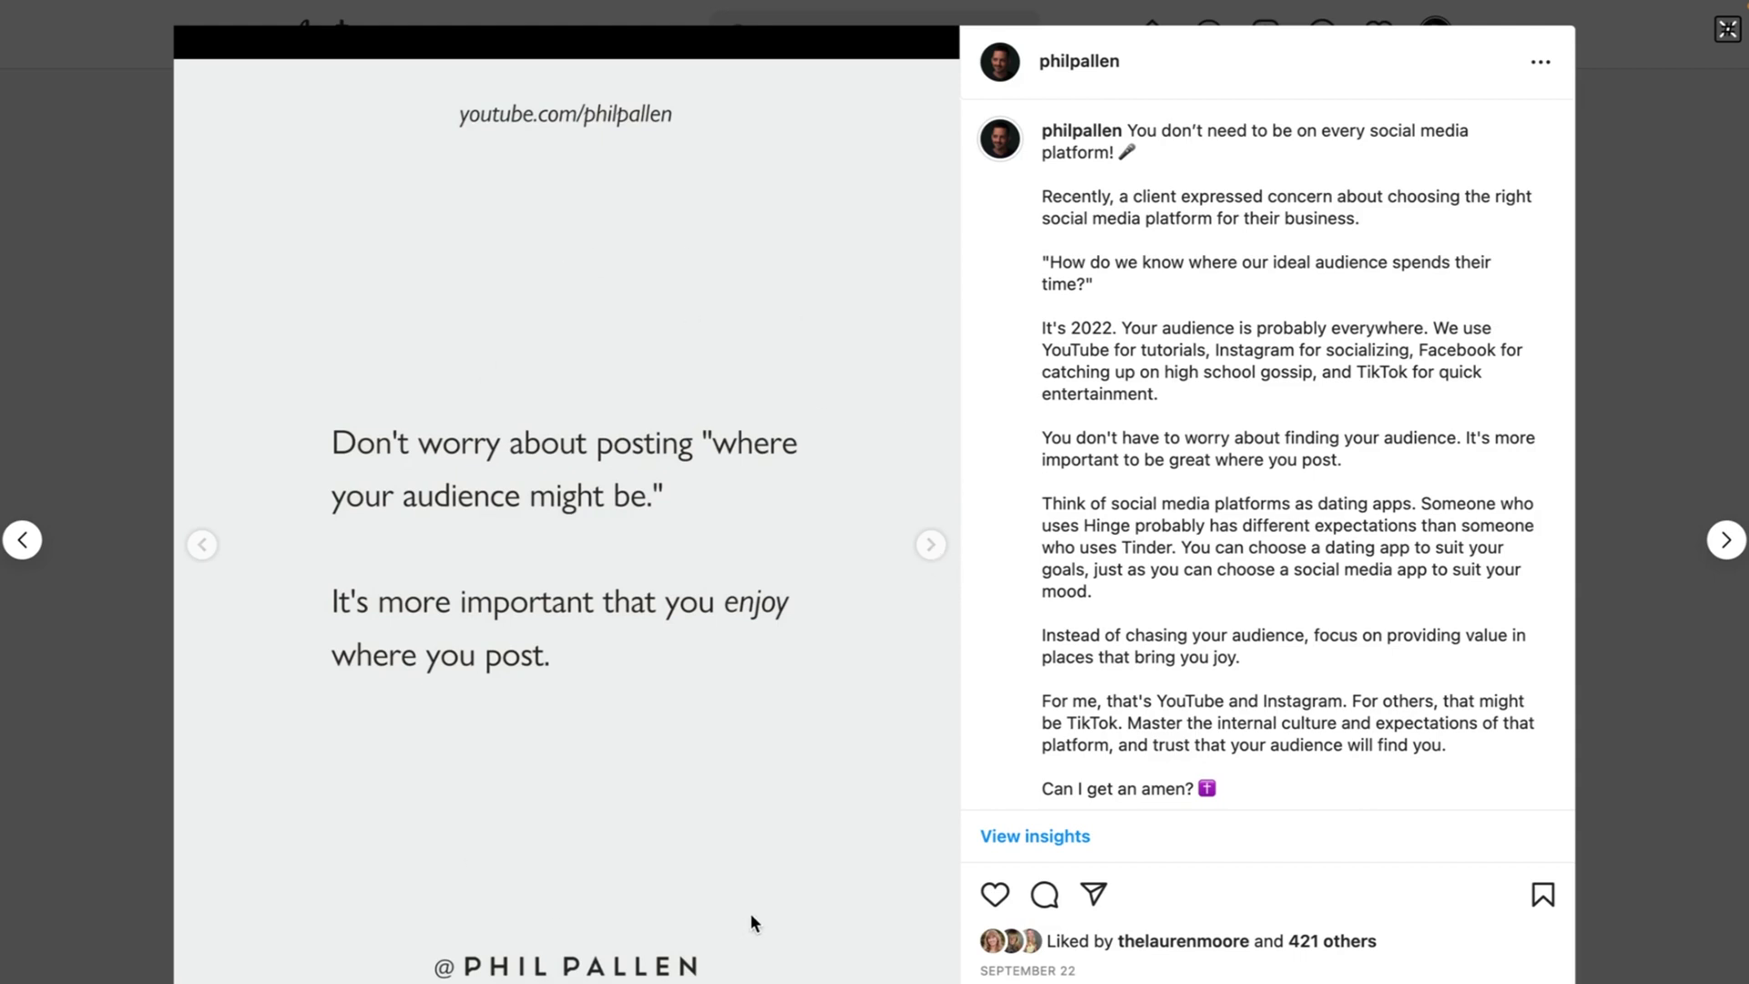
Page forward through the remaining REMINDER carousel slides to the final one.
{"action": "left_click", "coordinate": [929, 547]}
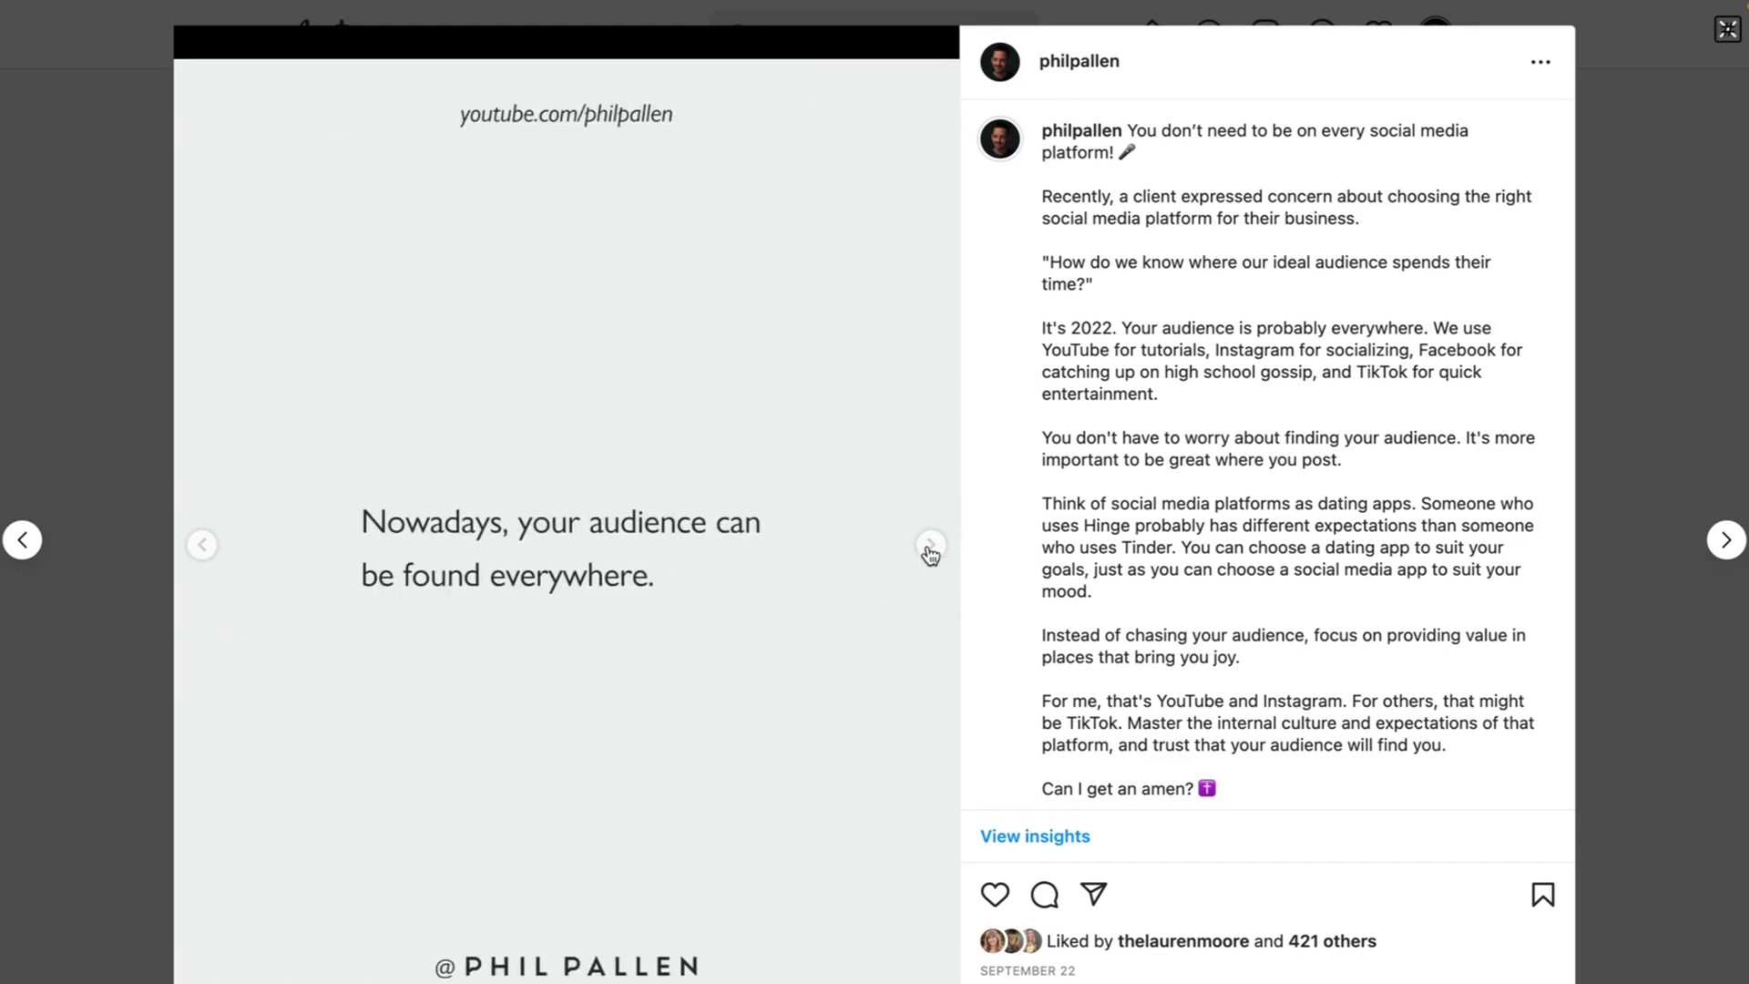
{"action": "left_click", "coordinate": [929, 547]}
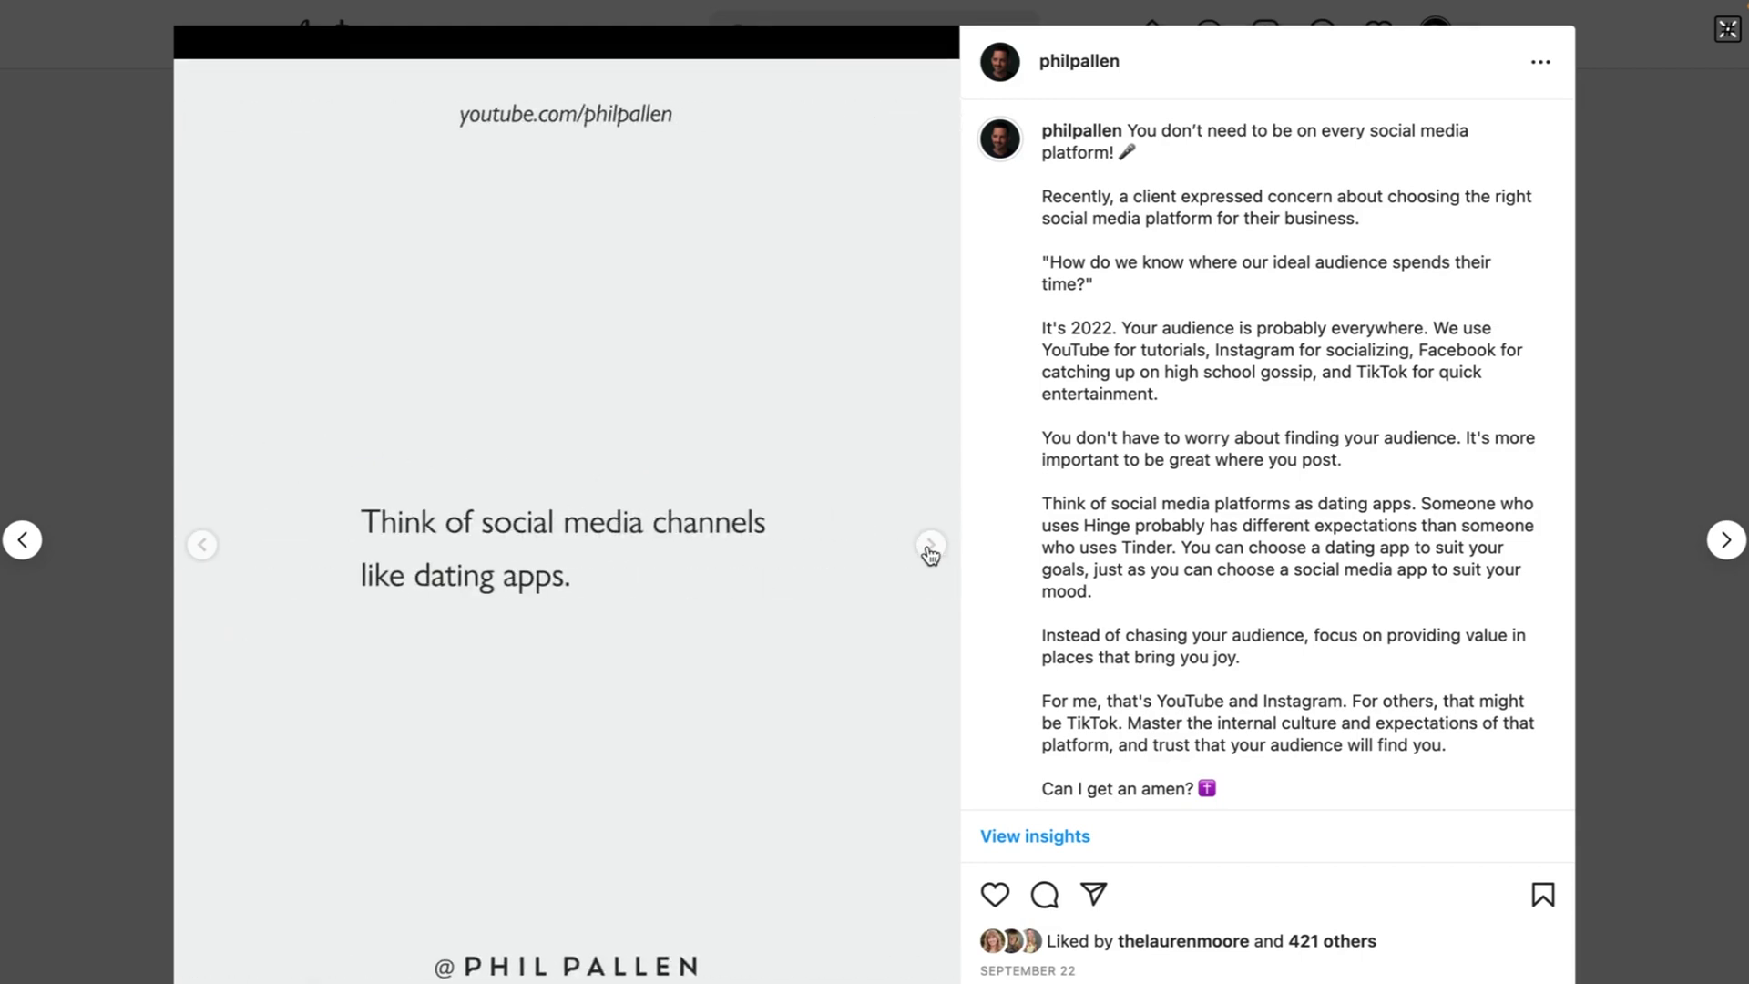
{"action": "left_click", "coordinate": [929, 547]}
{"action": "left_click", "coordinate": [929, 547]}
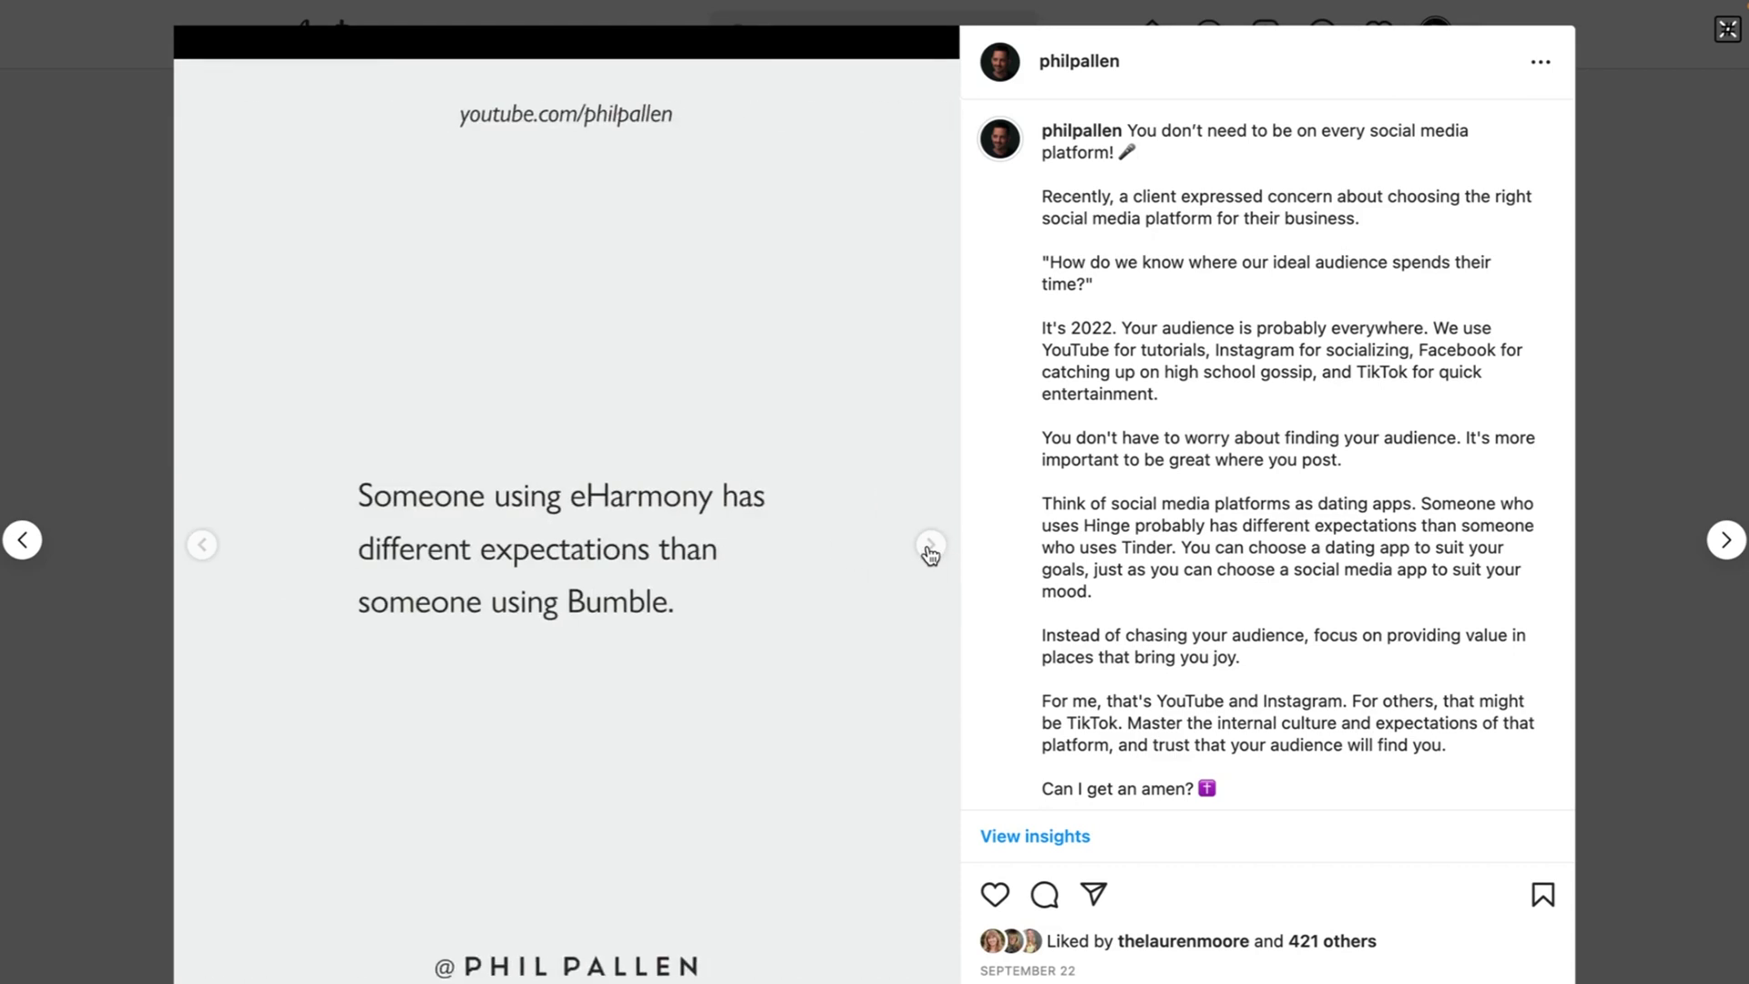
{"action": "left_click", "coordinate": [929, 546]}
{"action": "left_click", "coordinate": [929, 546]}
{"action": "left_click", "coordinate": [930, 547]}
{"action": "left_click", "coordinate": [929, 546]}
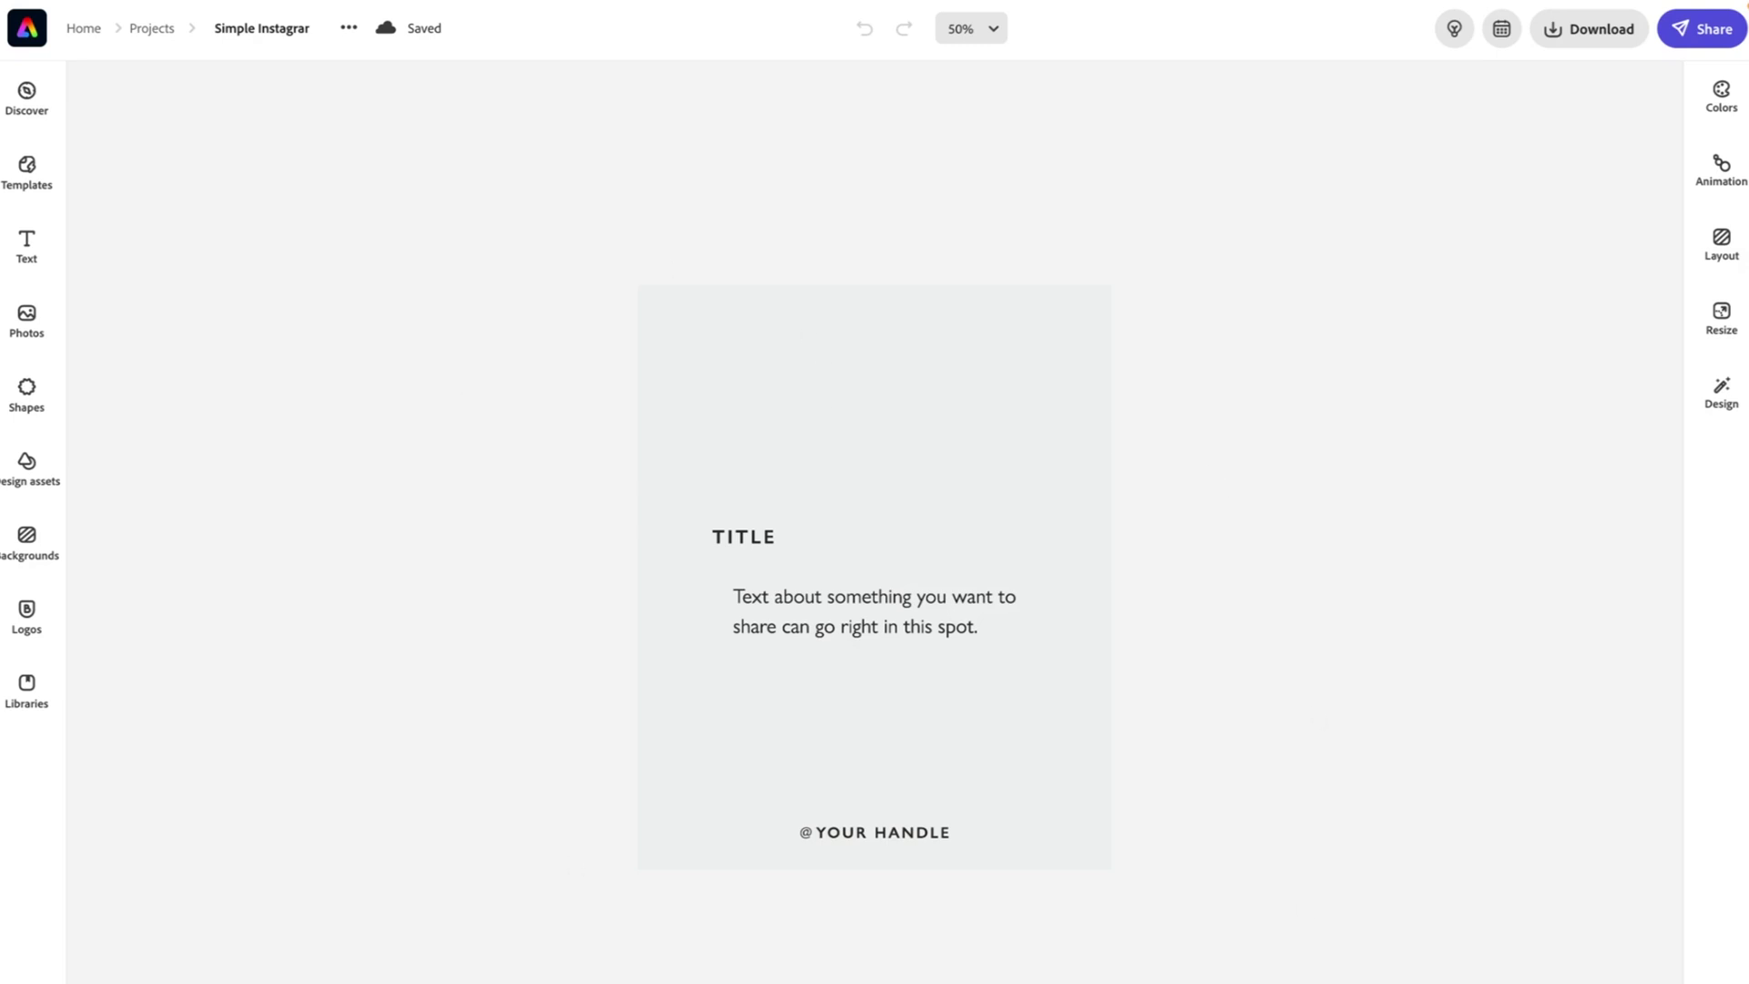
Set zoom to 75% and open the fourth, dark green call-to-action page for editing.
{"action": "left_click", "coordinate": [974, 28]}
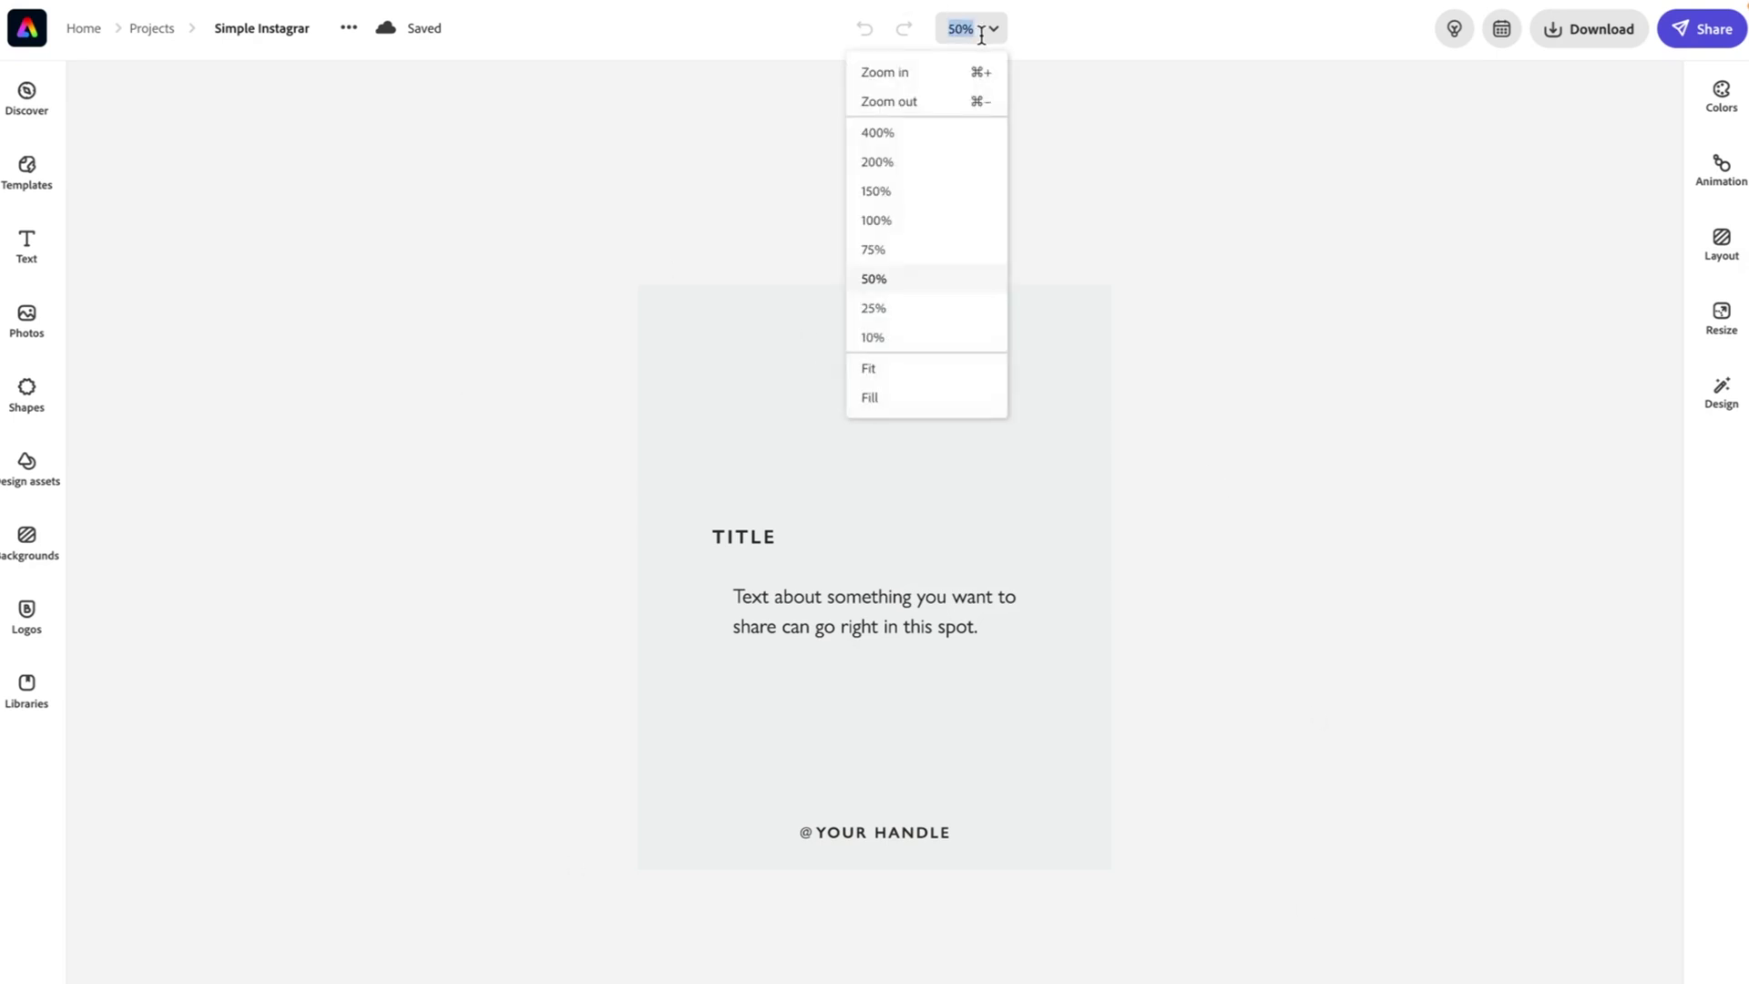
{"action": "left_click", "coordinate": [899, 251]}
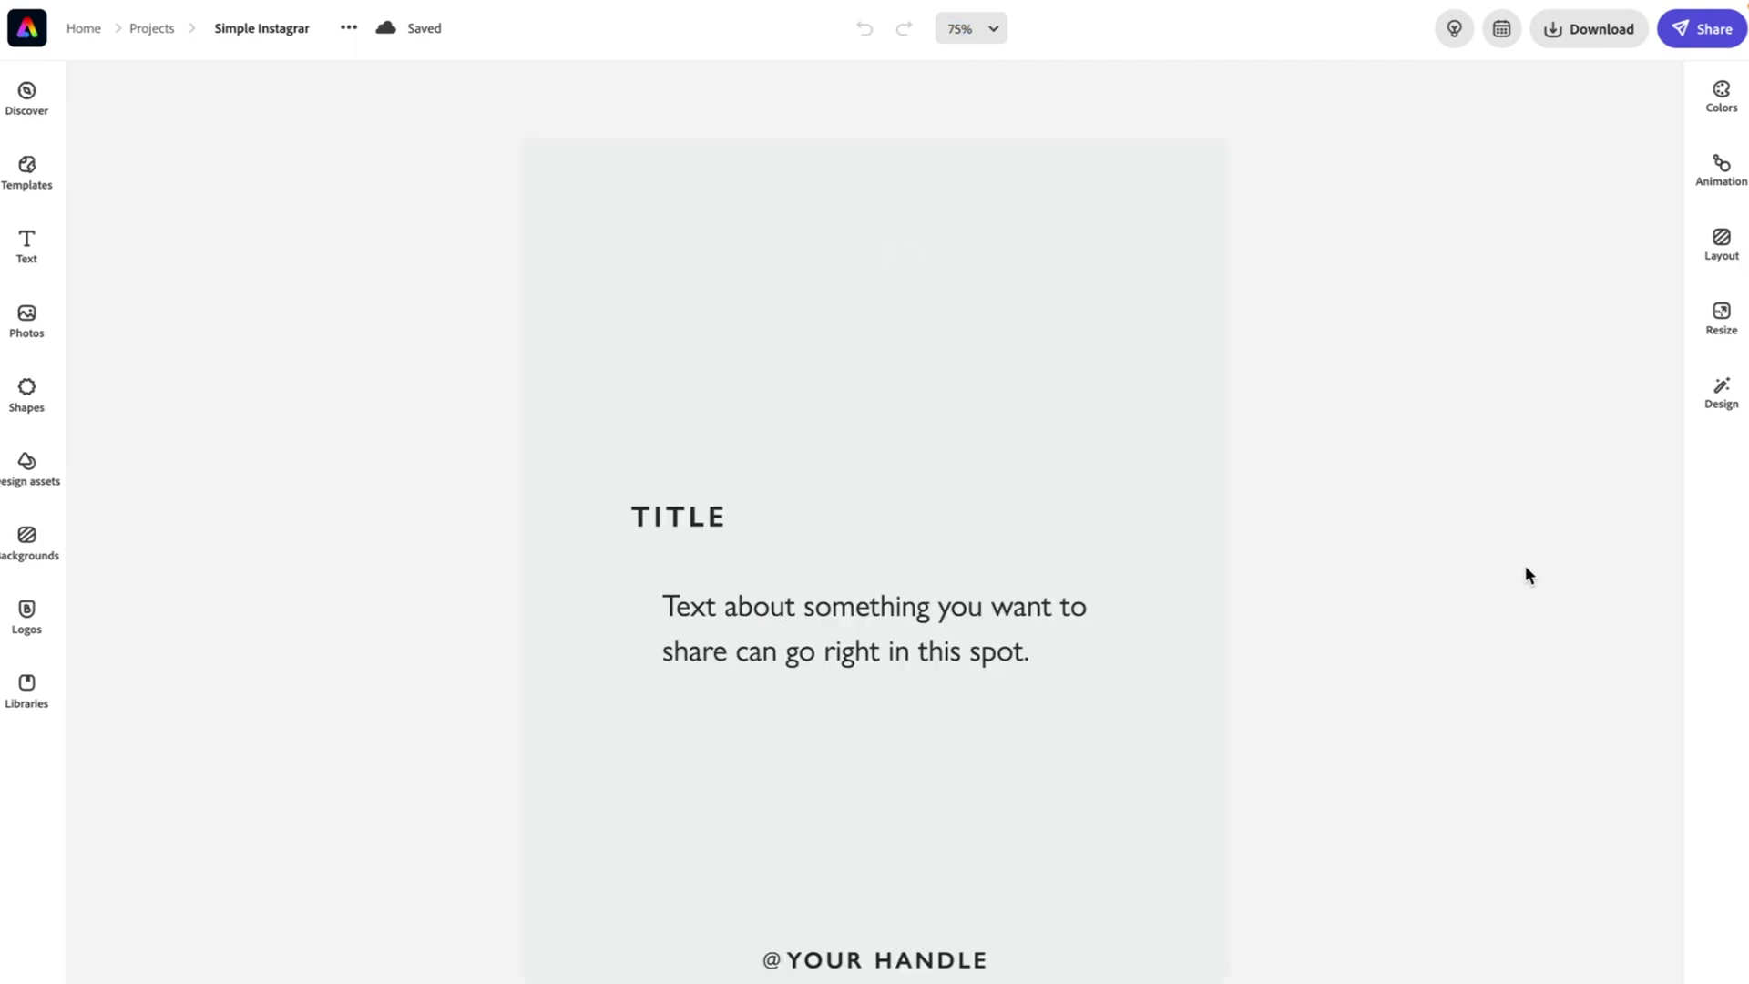
{"action": "scroll", "coordinate": [1526, 567], "scroll_direction": "down", "scroll_amount": 1}
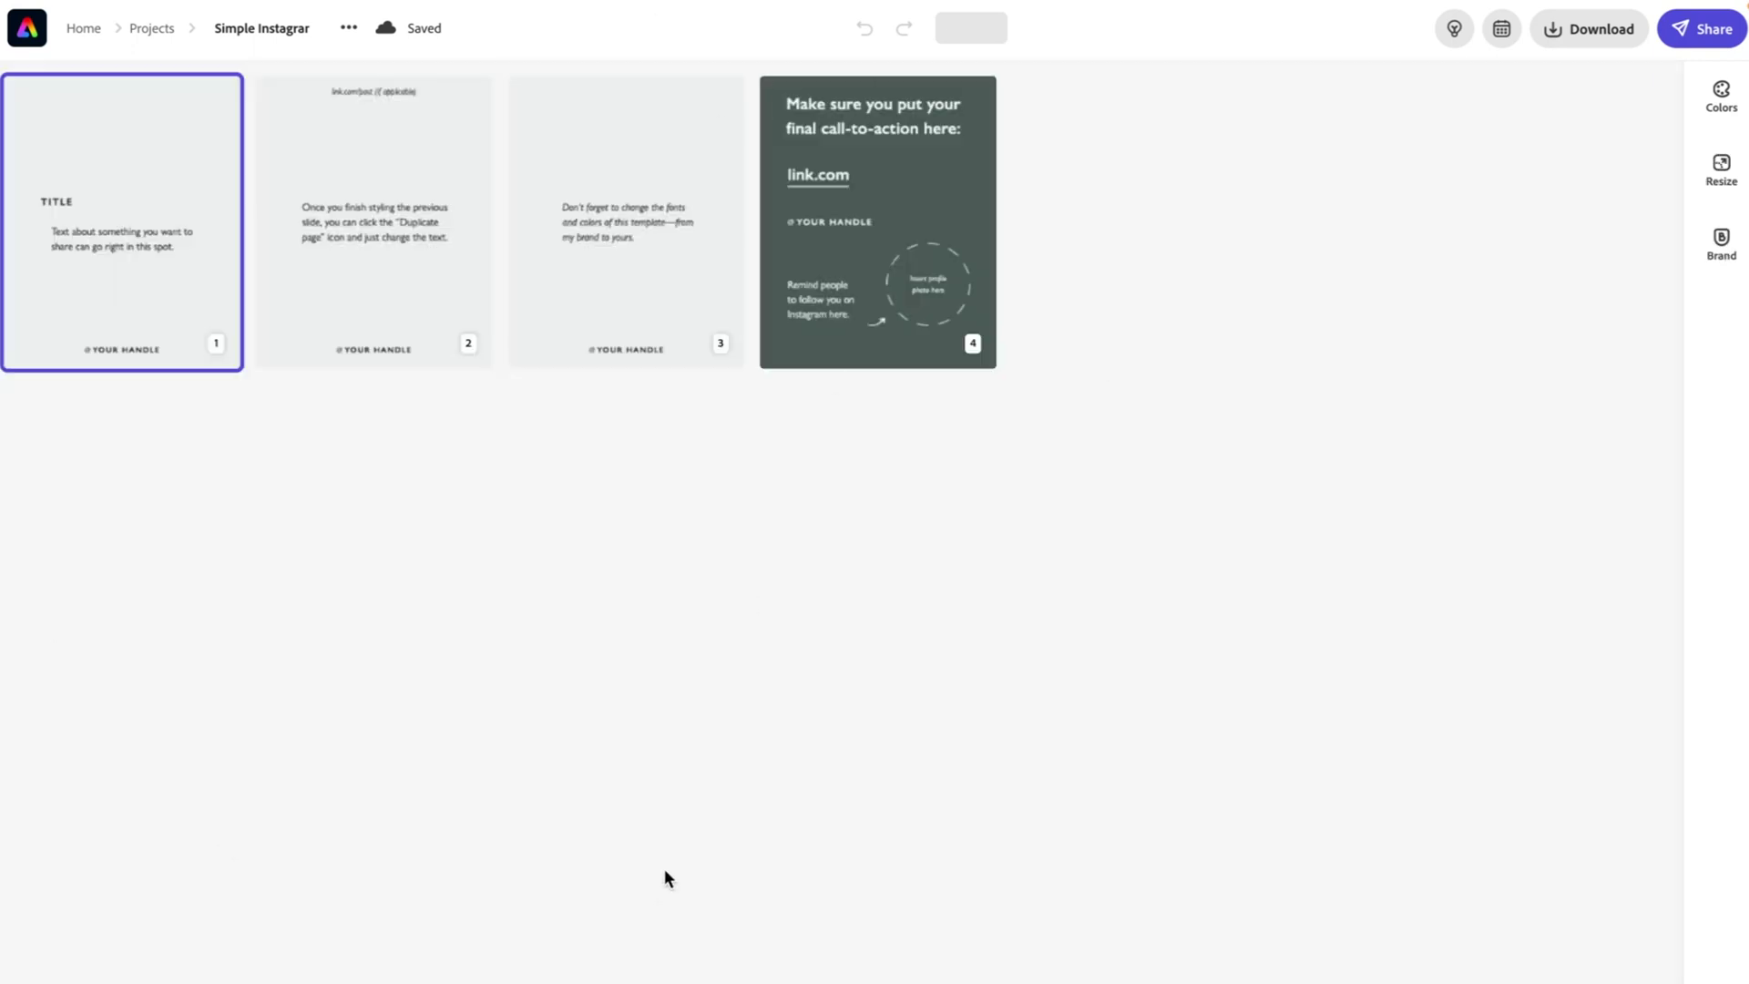
{"action": "double_click", "coordinate": [424, 148]}
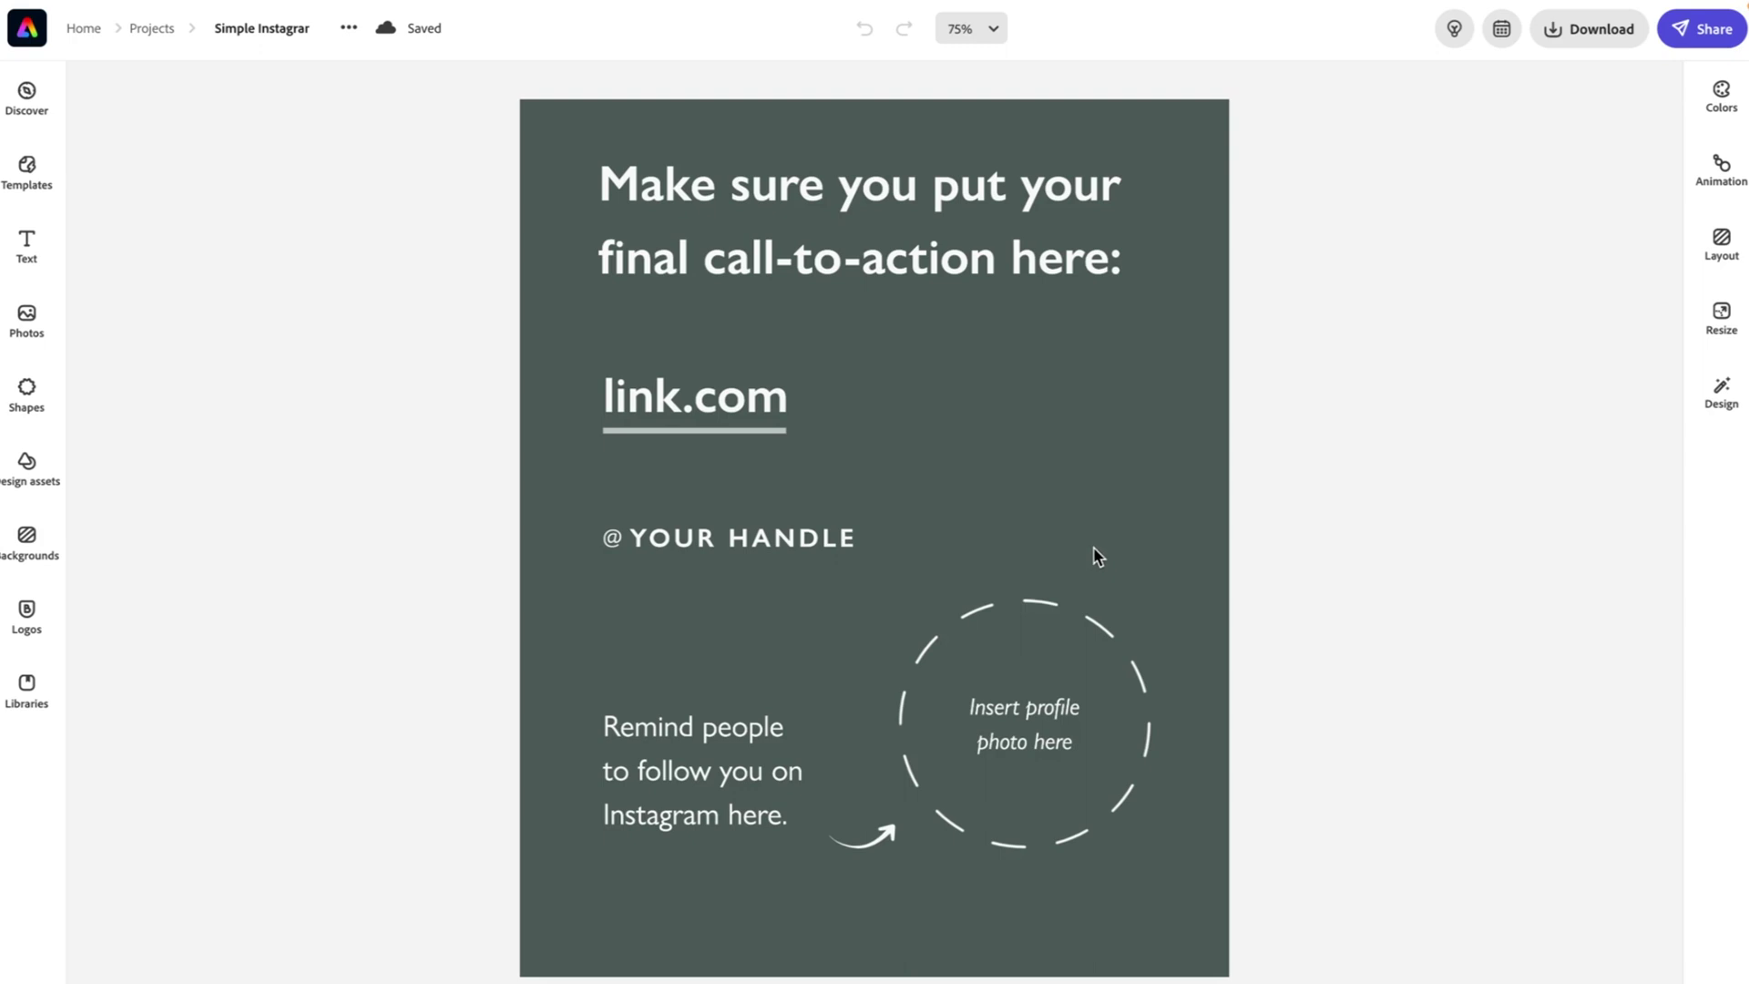
Check the headline's font list and the photo library, leaving both unchanged.
{"action": "left_click", "coordinate": [958, 202]}
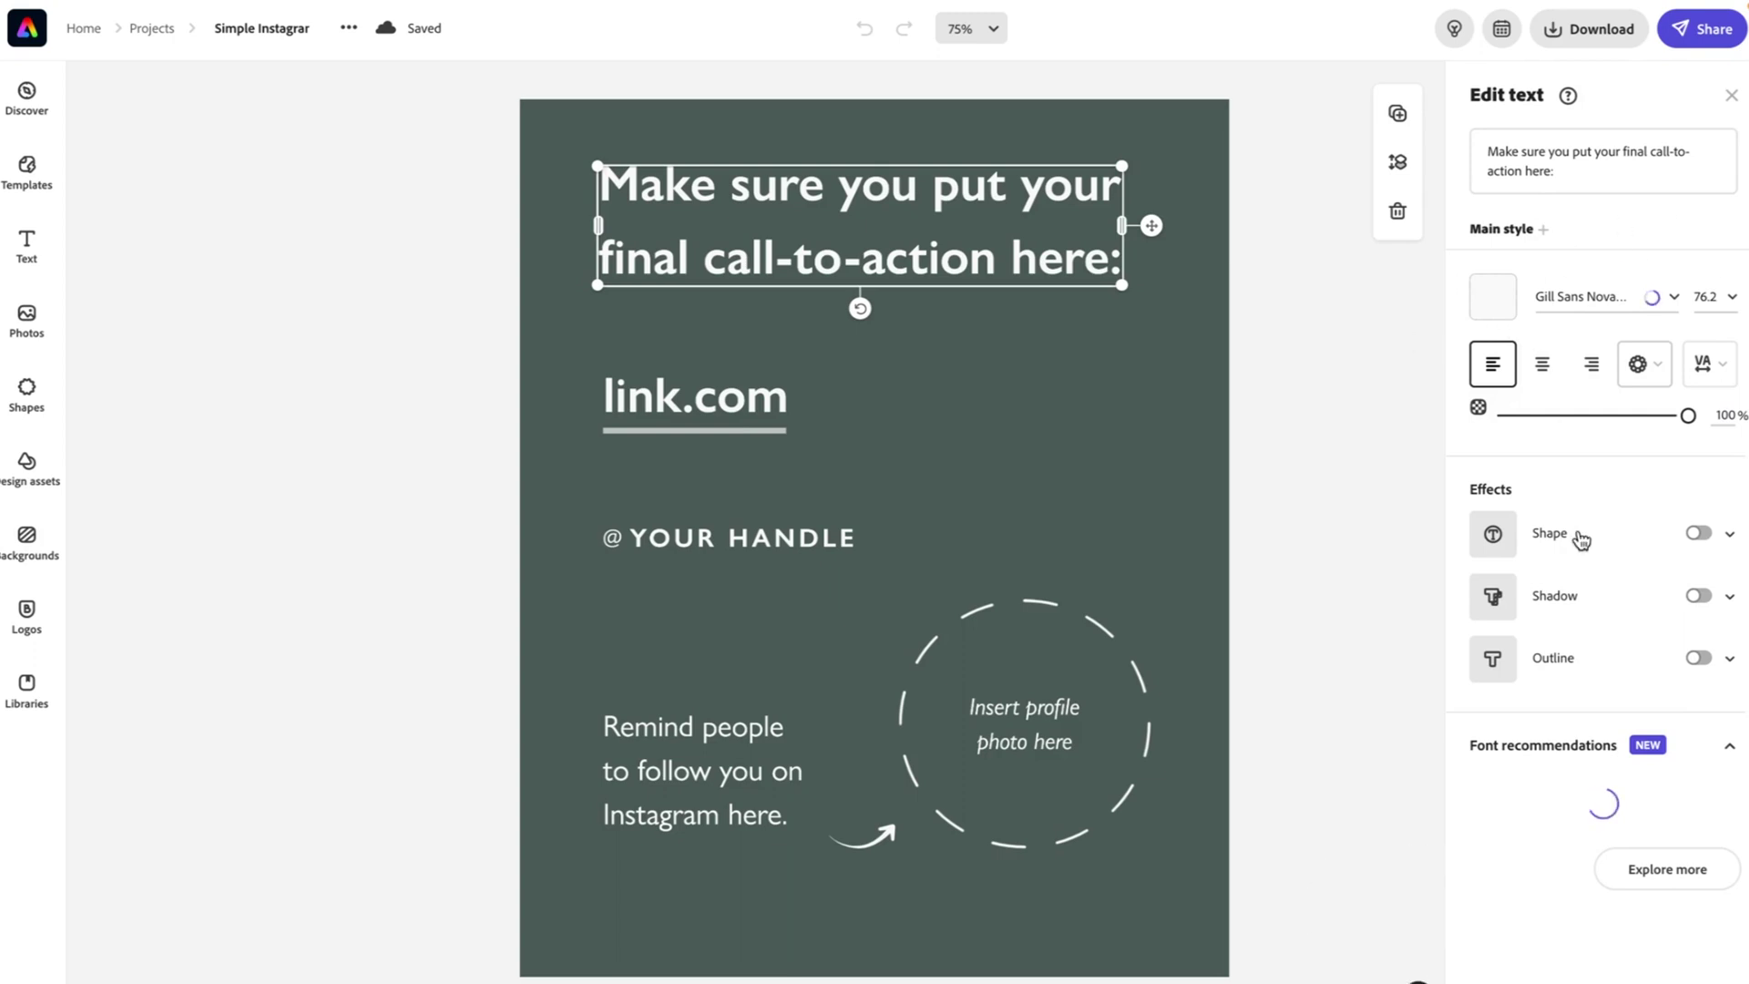
{"action": "left_click", "coordinate": [1674, 299]}
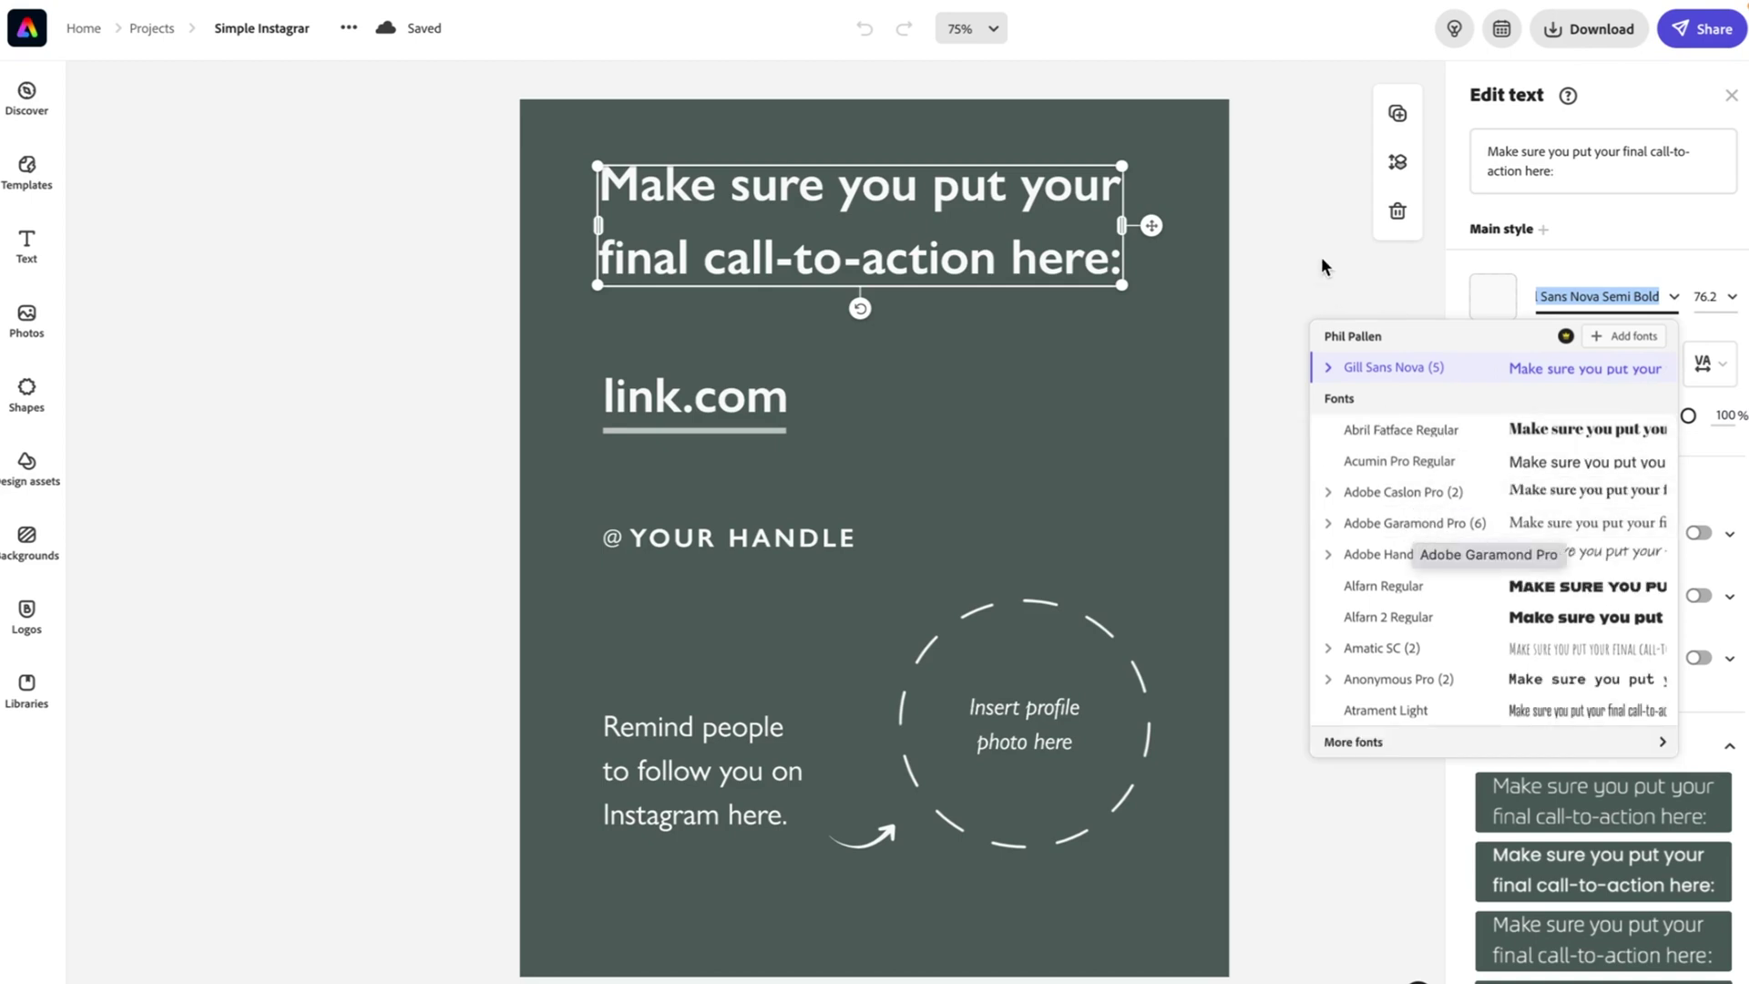
{"action": "left_click", "coordinate": [1284, 285]}
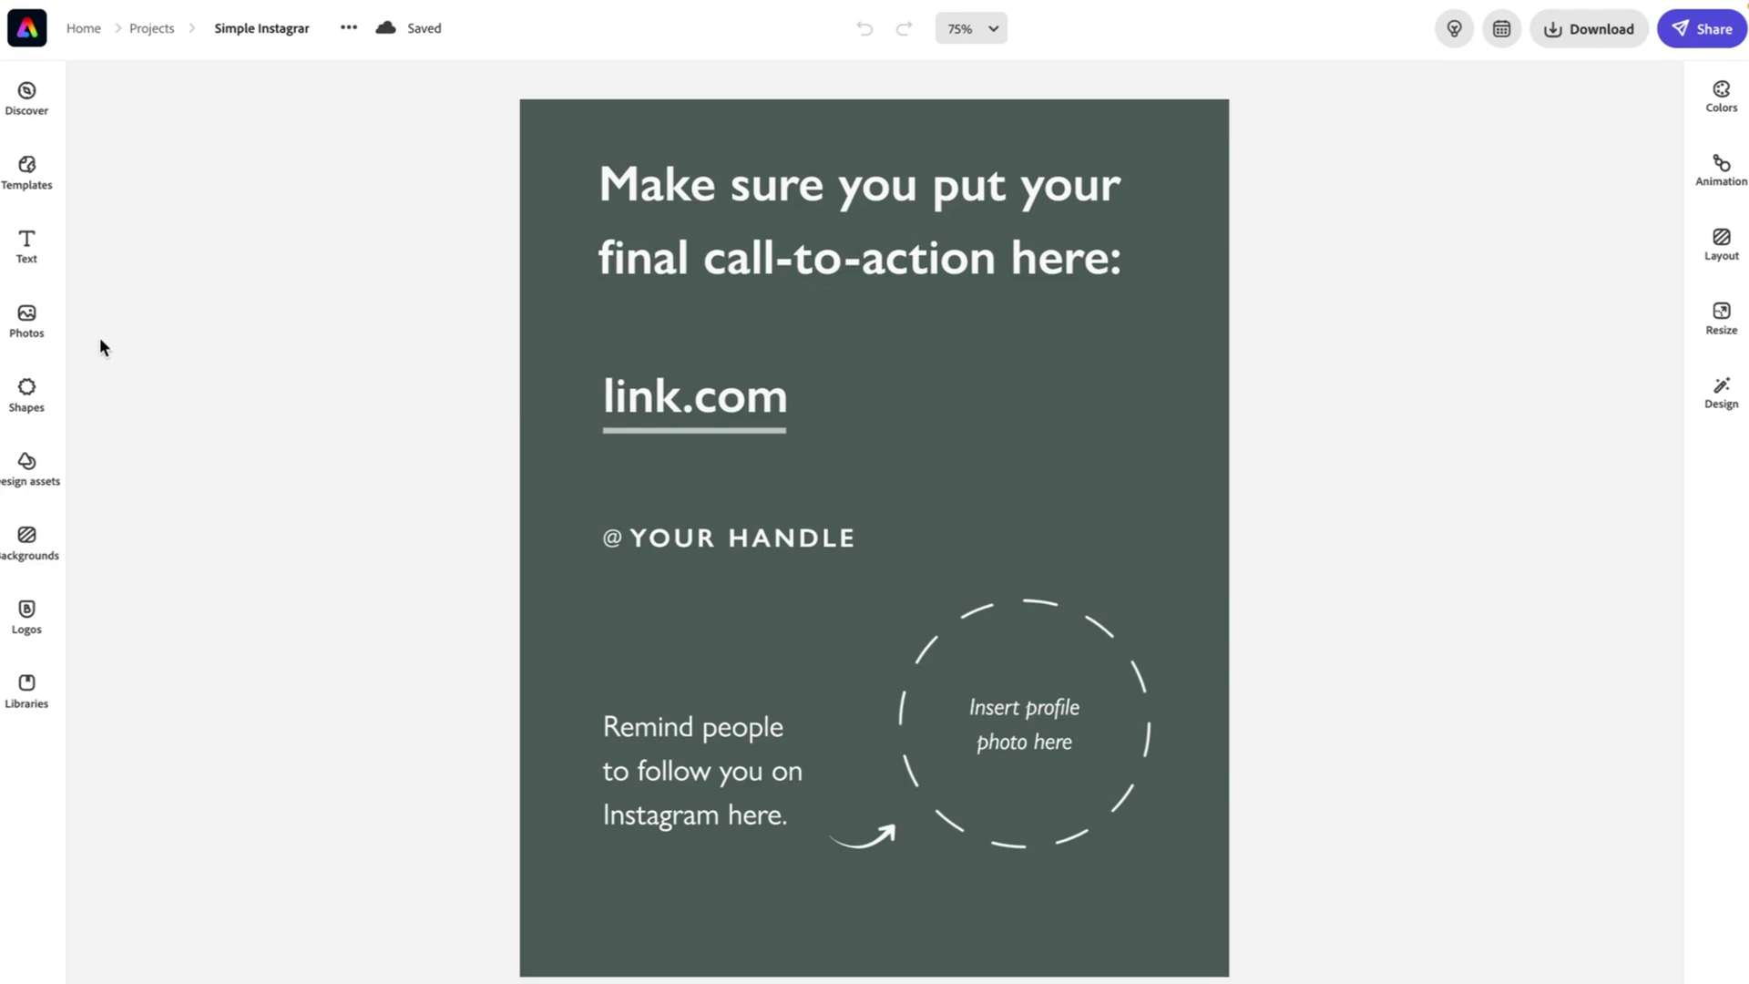
{"action": "left_click", "coordinate": [31, 328]}
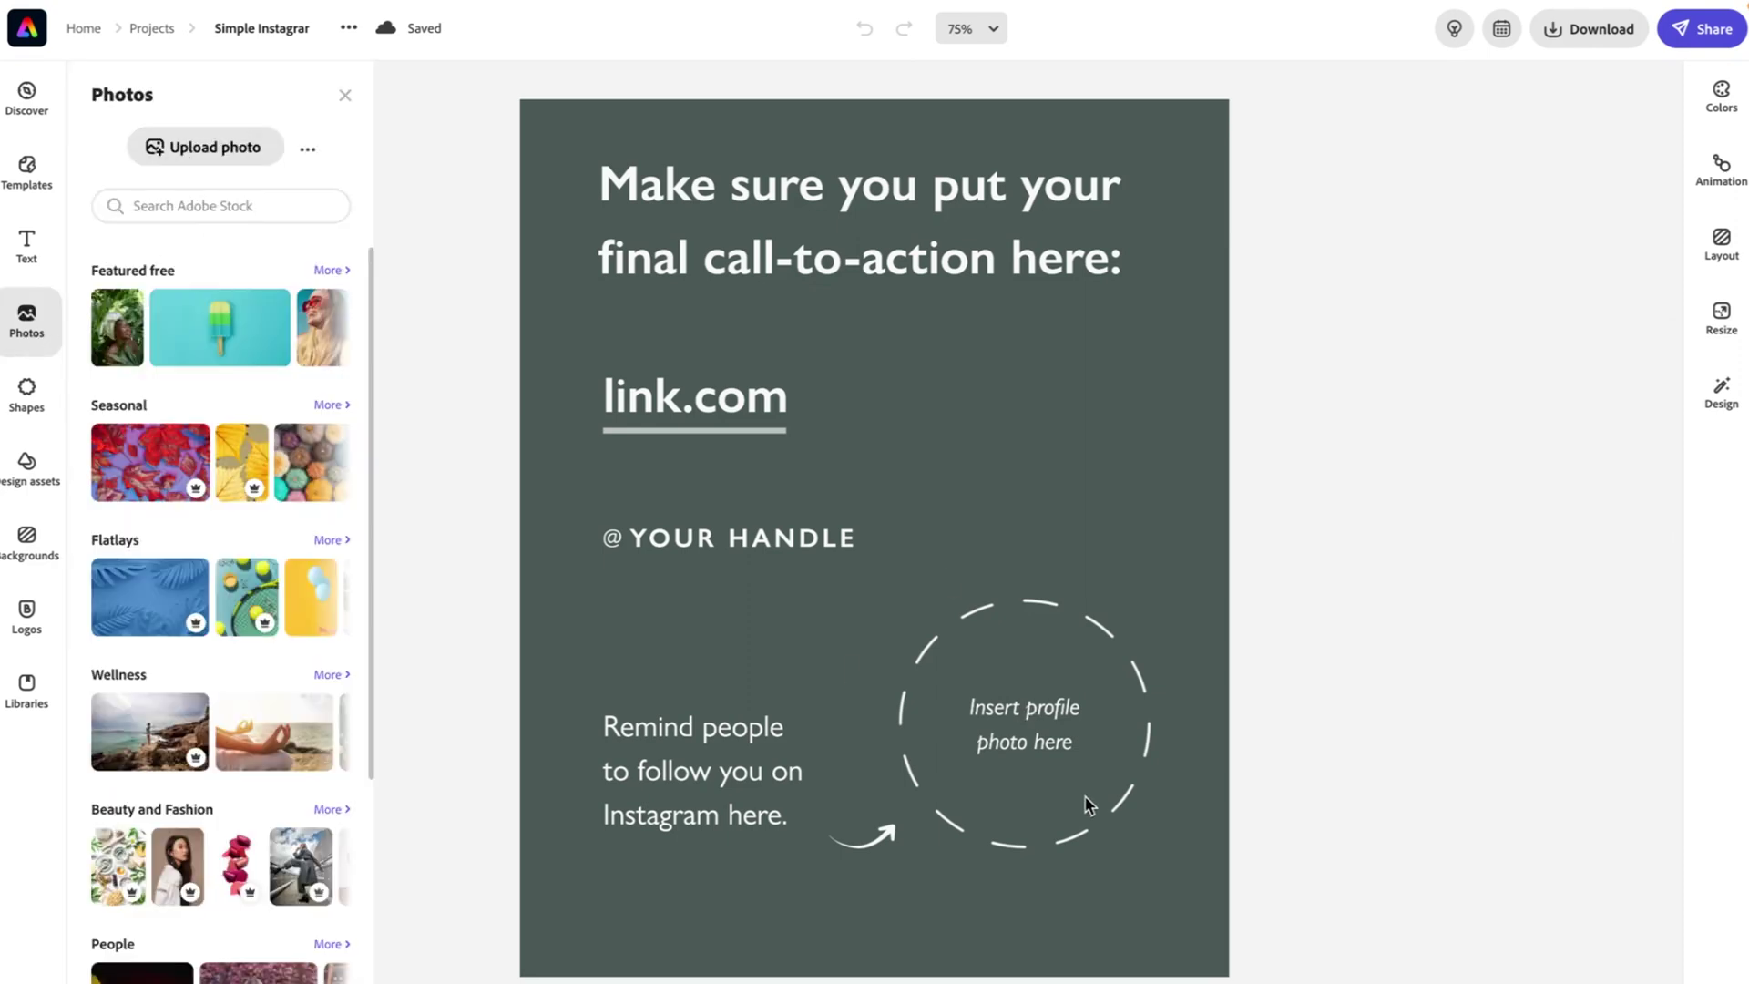
{"action": "left_click", "coordinate": [756, 551]}
{"action": "left_click", "coordinate": [767, 539]}
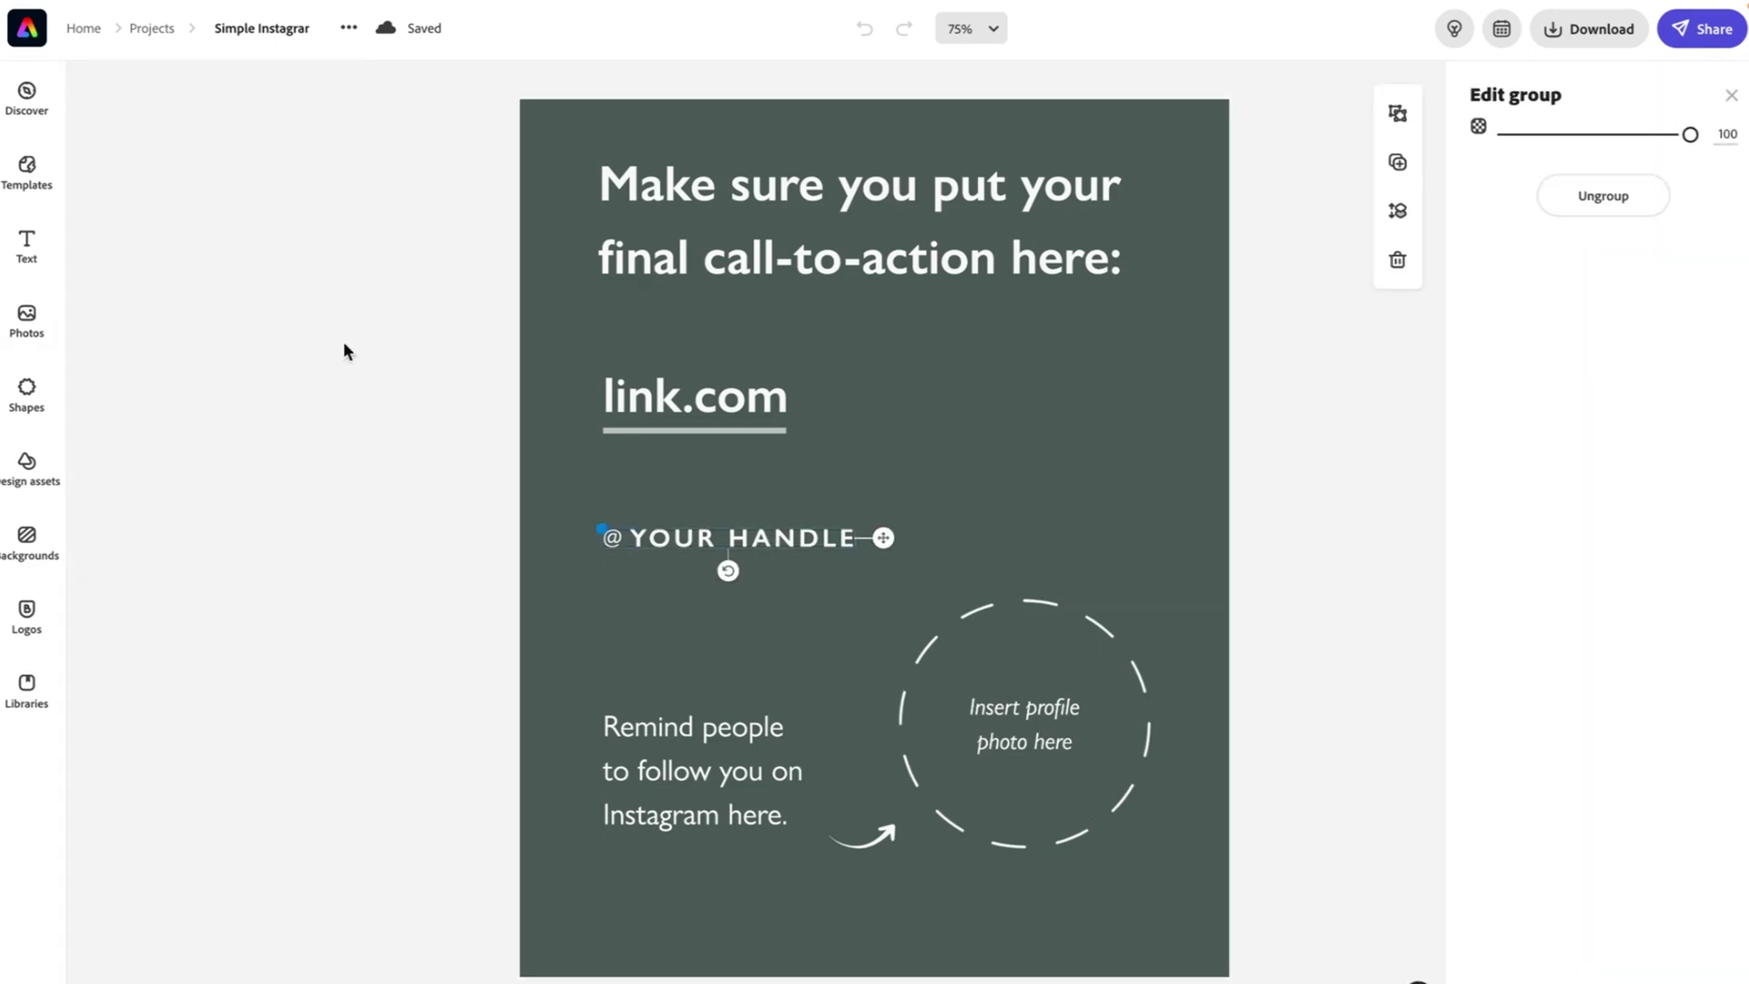
{"action": "left_click", "coordinate": [1602, 196]}
{"action": "left_click", "coordinate": [1290, 659]}
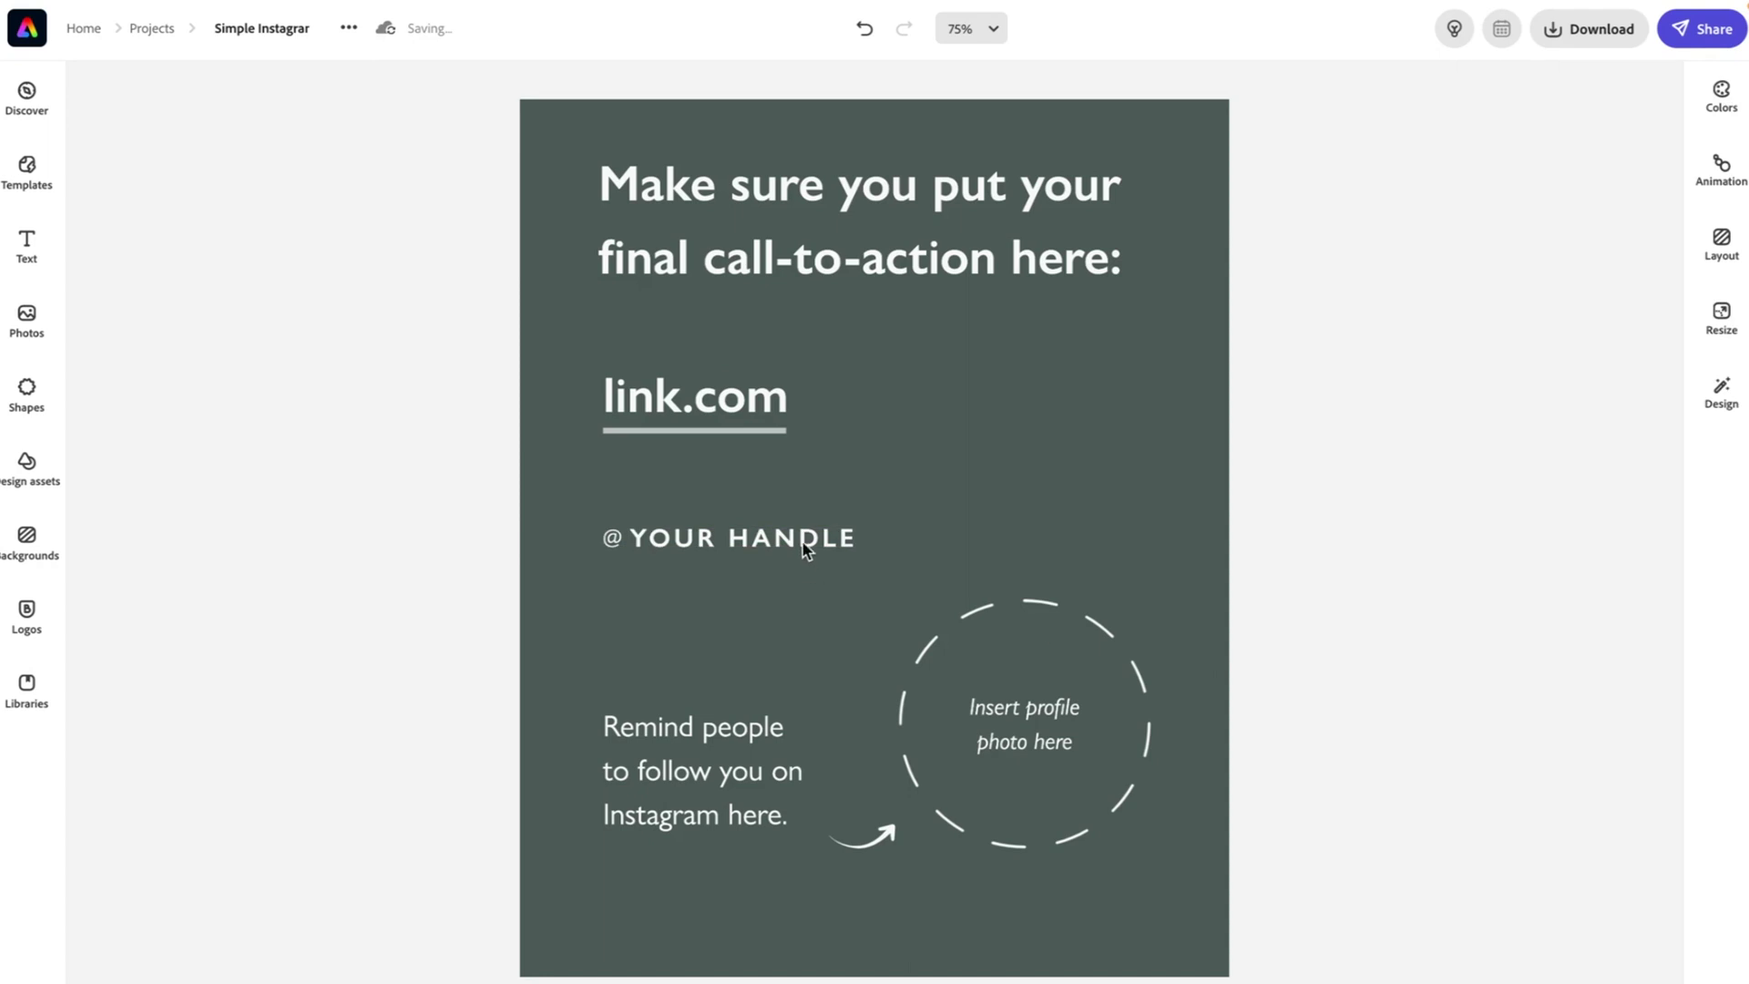
{"action": "left_click", "coordinate": [803, 537]}
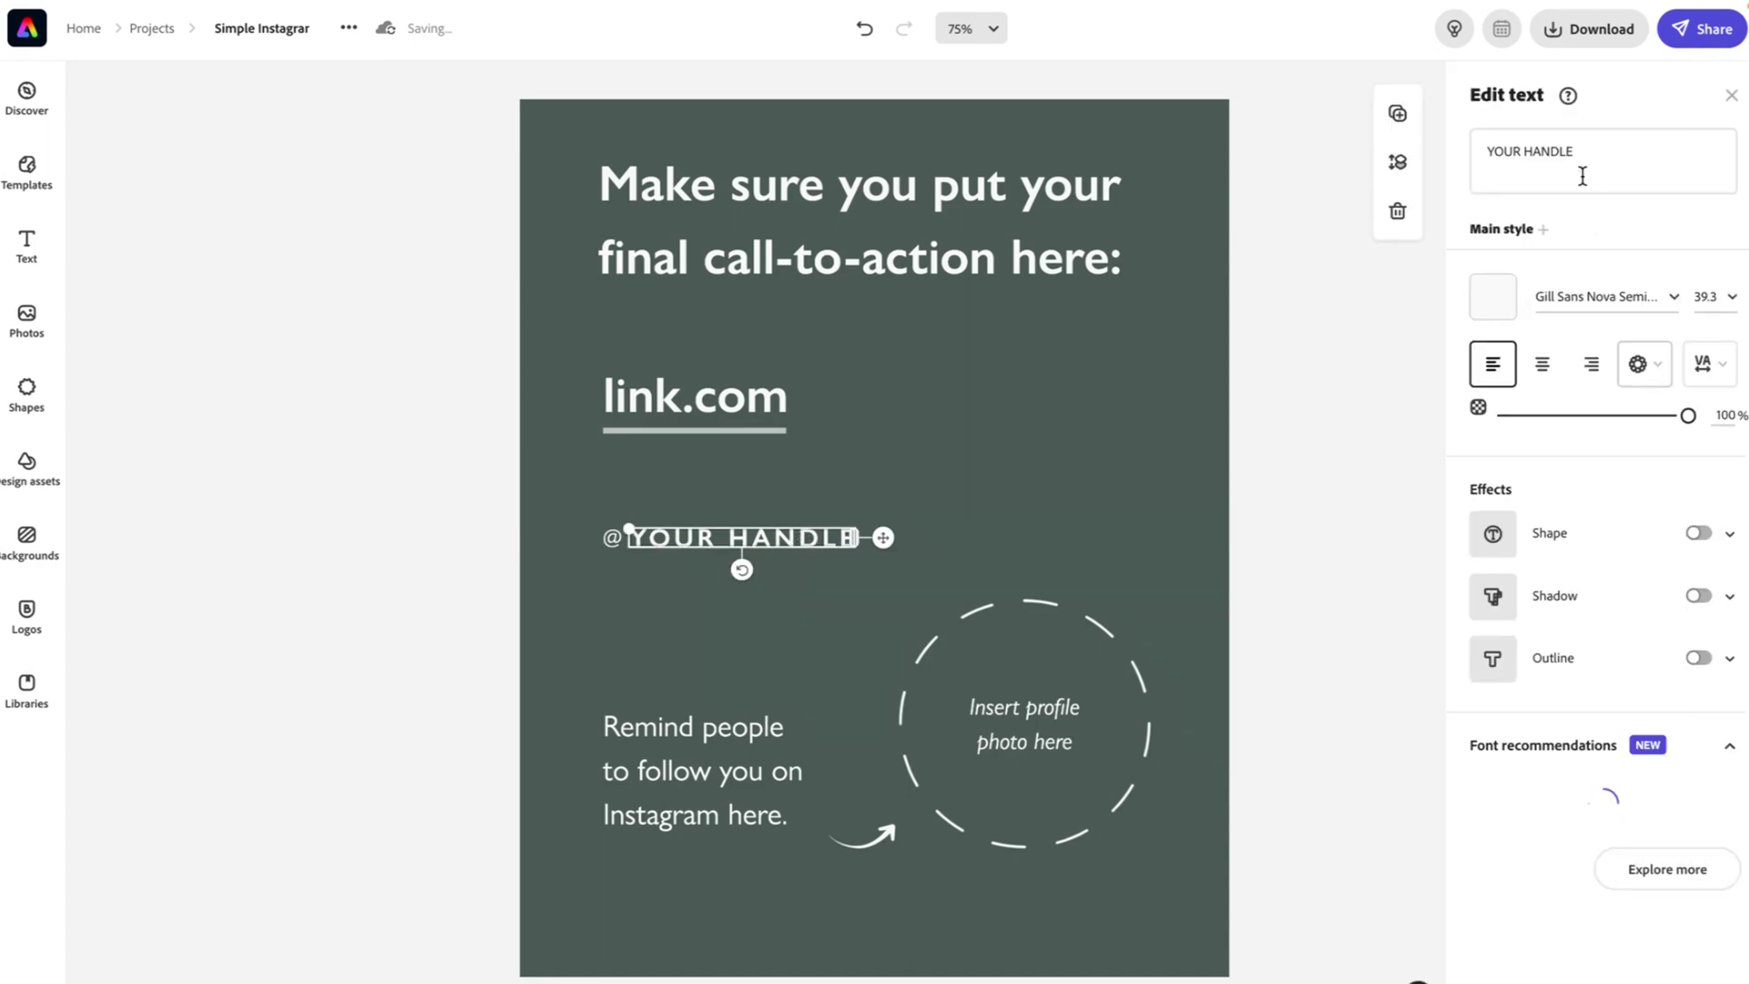
{"action": "triple_click", "coordinate": [1555, 165]}
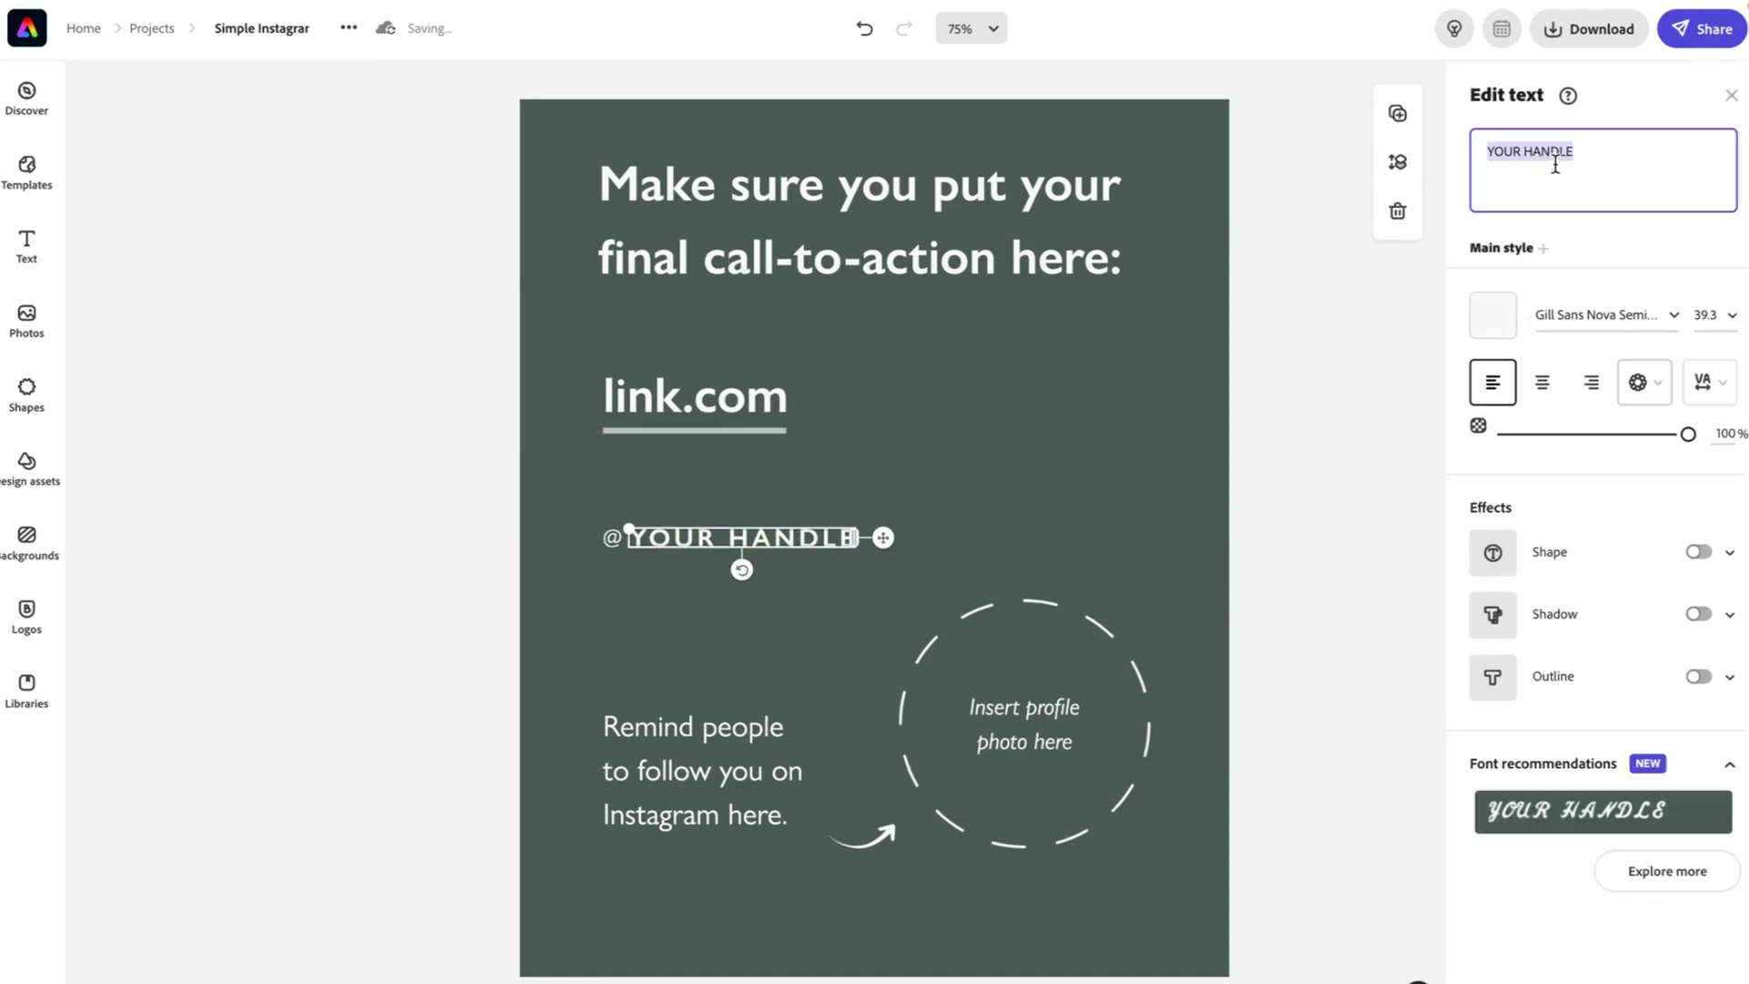
{"action": "left_click", "coordinate": [1494, 326]}
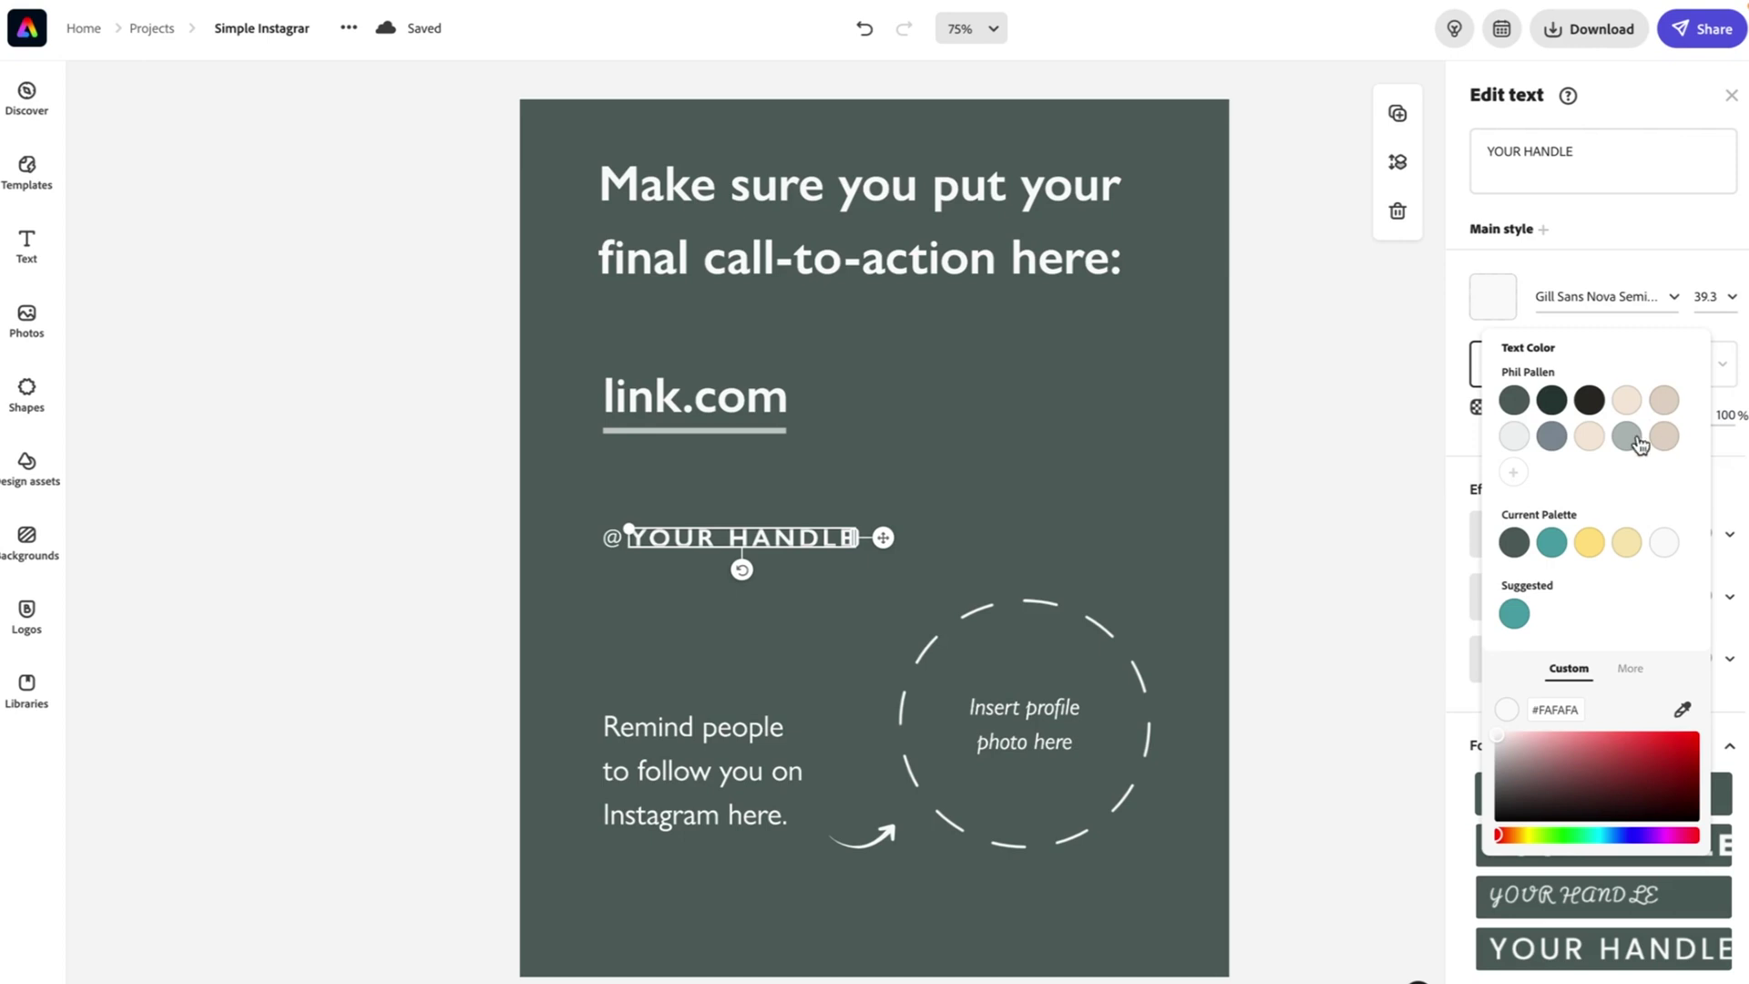
{"action": "left_click", "coordinate": [1368, 374]}
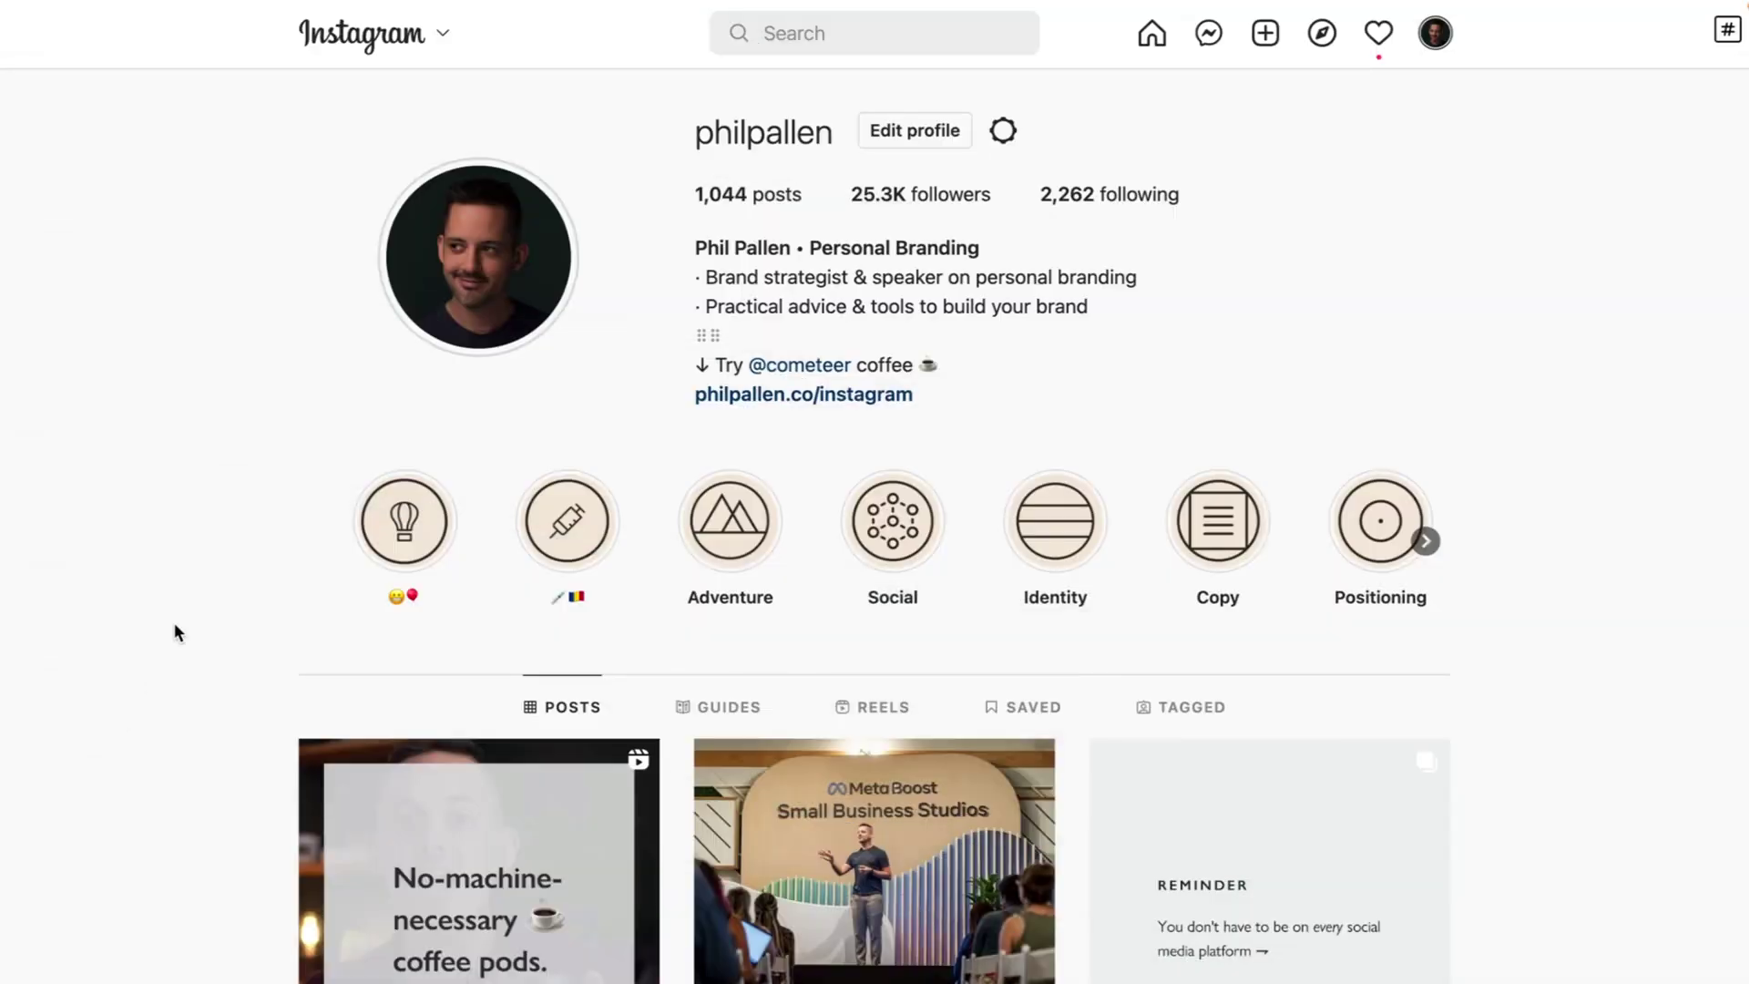
Advance the post past the email-list slide, then close it back to the profile grid.
{"action": "scroll", "coordinate": [1579, 763], "scroll_direction": "down", "scroll_amount": 6}
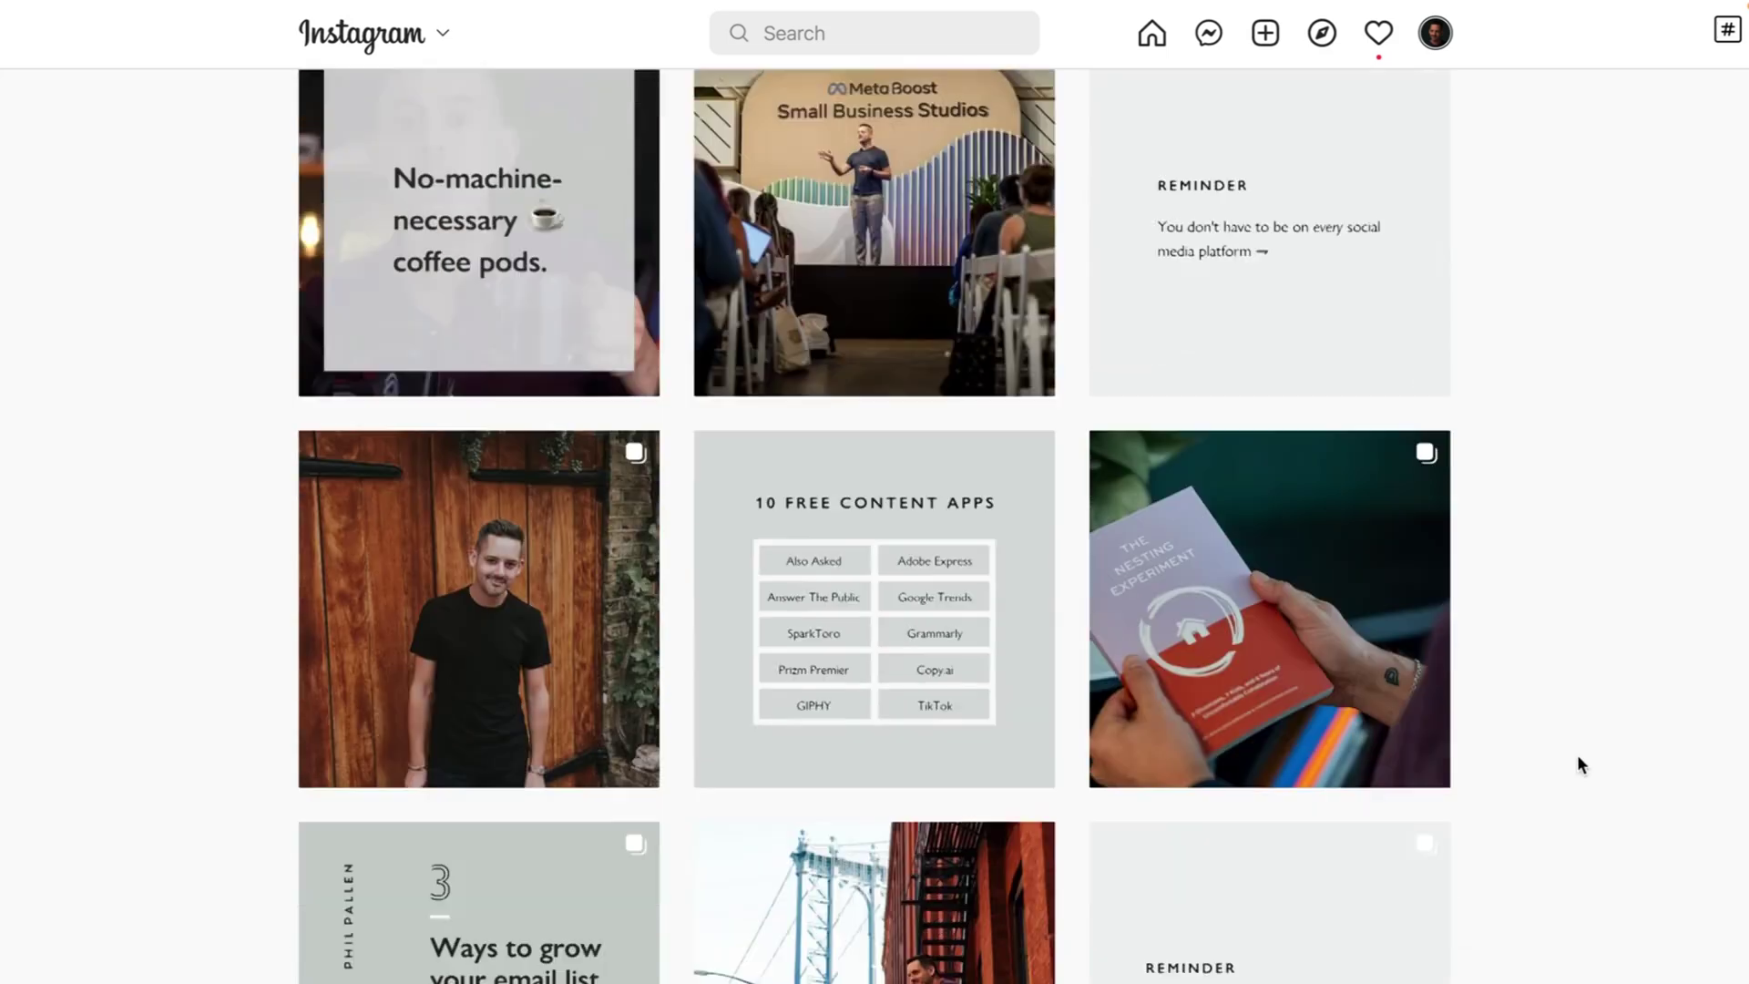
{"action": "scroll", "coordinate": [1577, 762], "scroll_direction": "down", "scroll_amount": 4}
{"action": "scroll", "coordinate": [1251, 575], "scroll_direction": "up", "scroll_amount": 1}
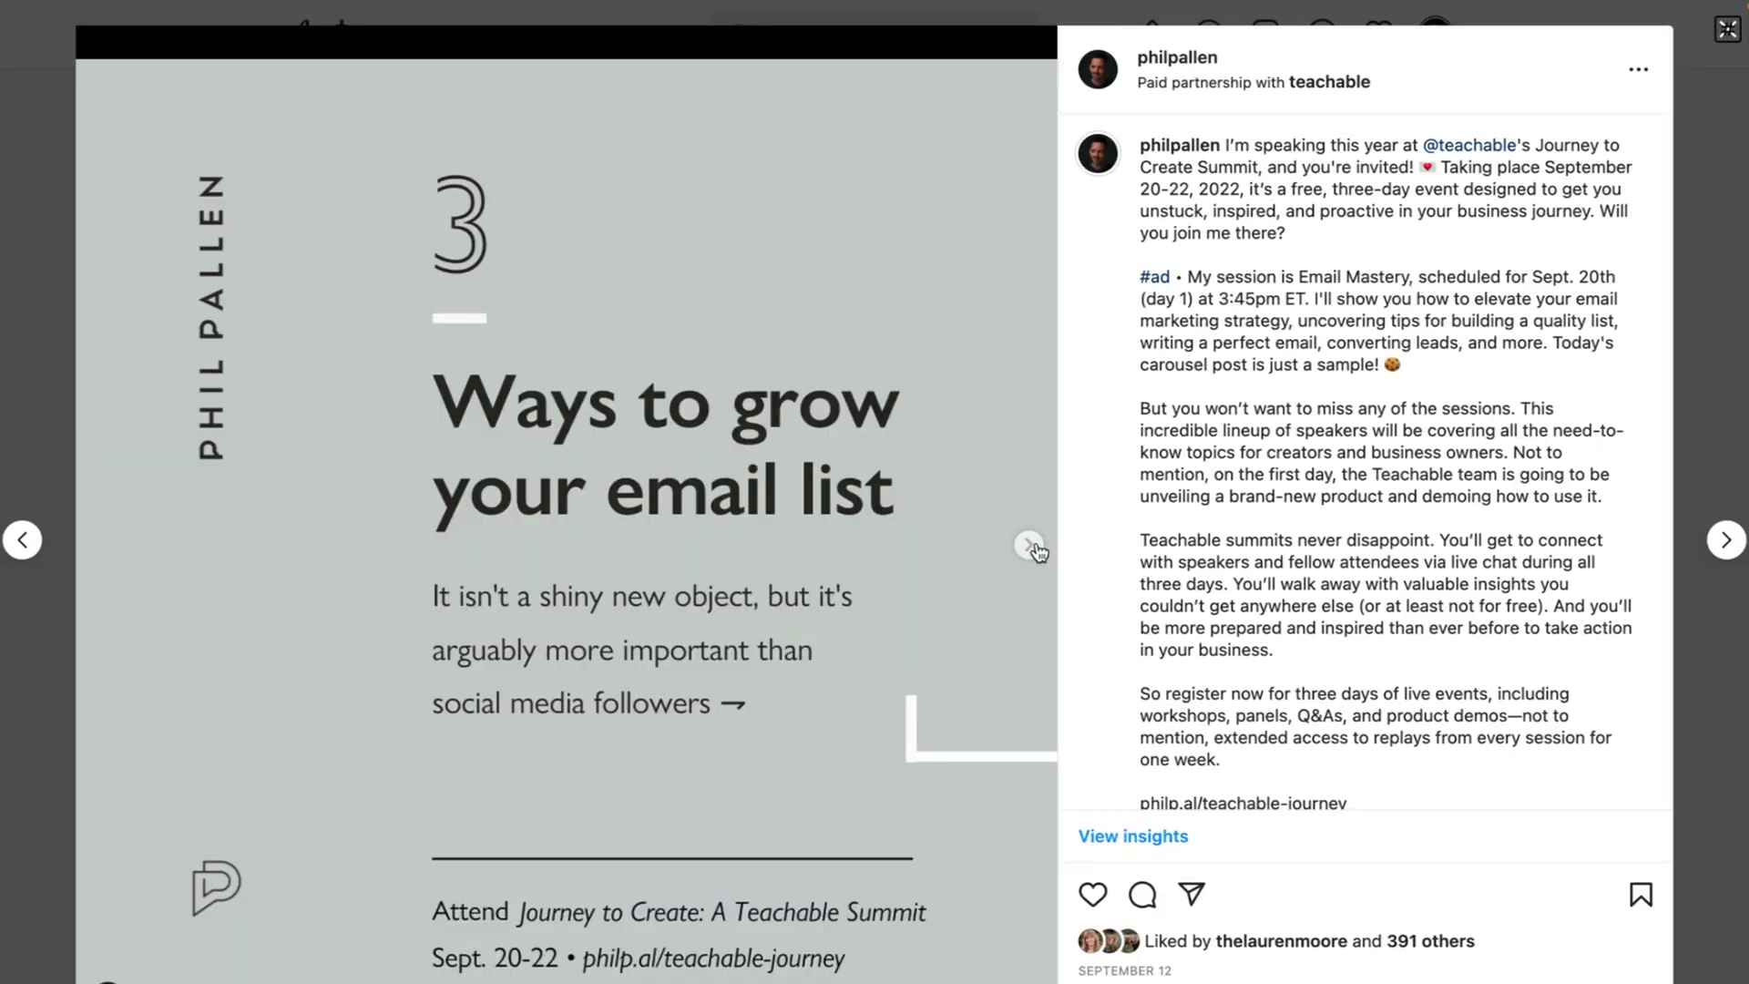
{"action": "left_click", "coordinate": [1030, 546]}
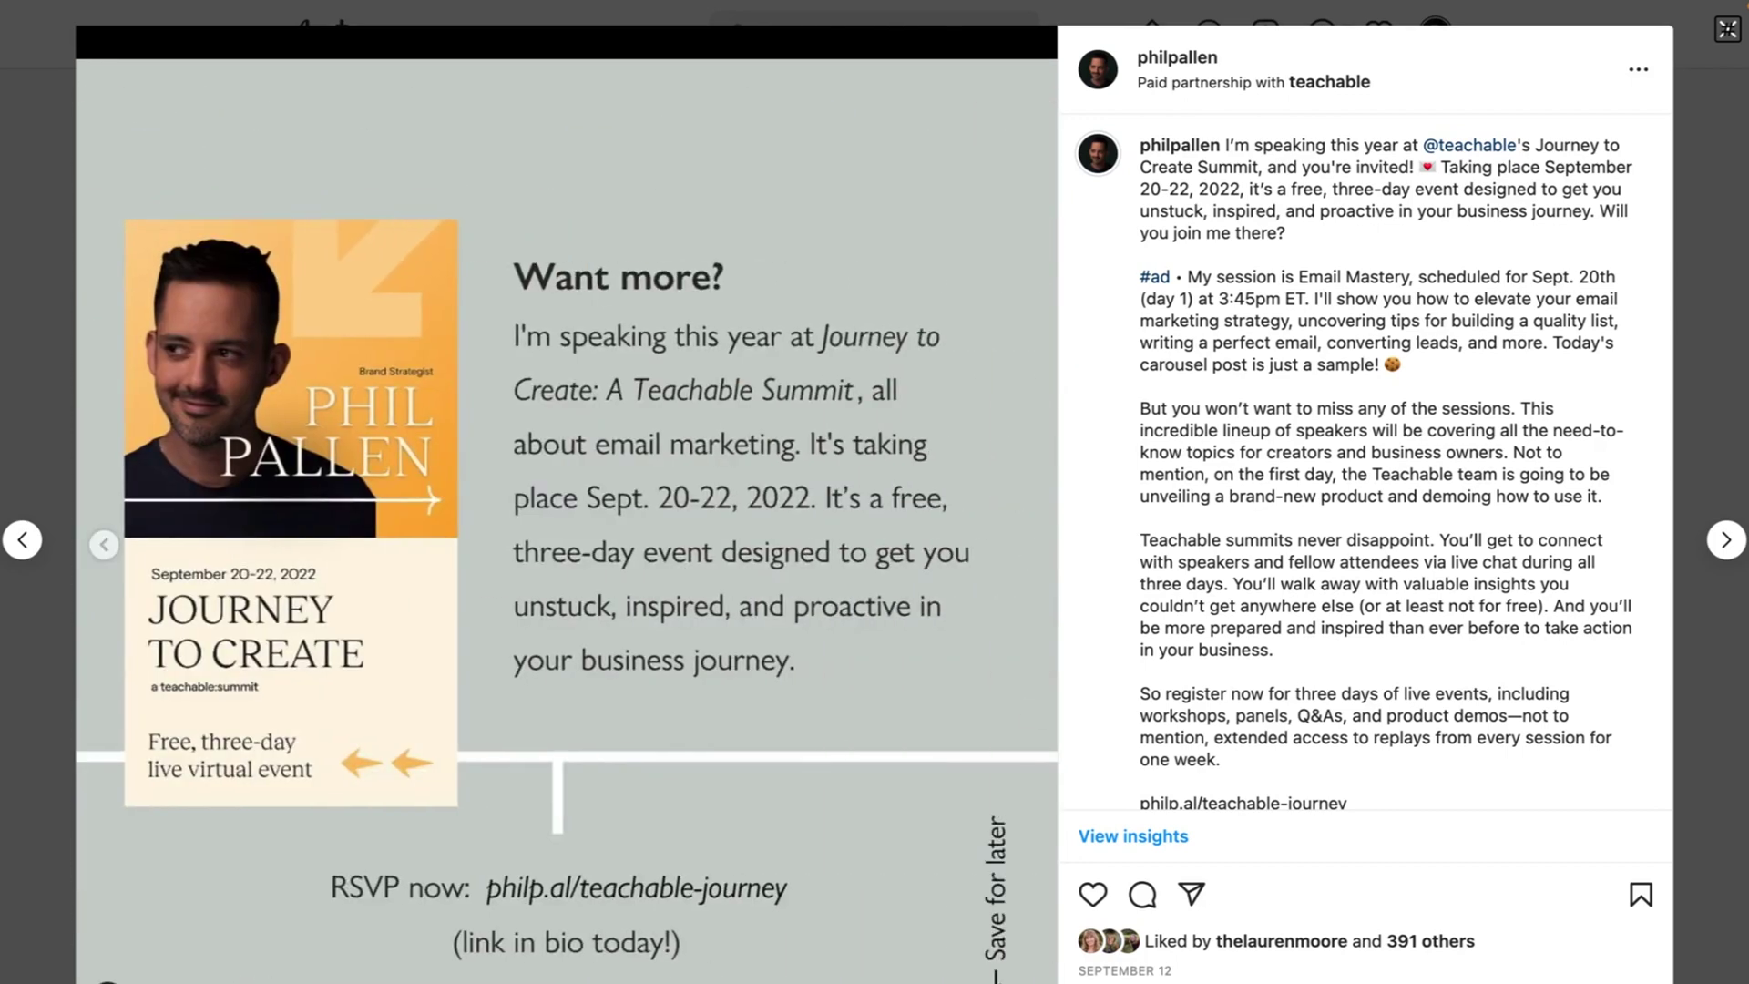
{"action": "left_click", "coordinate": [1711, 373]}
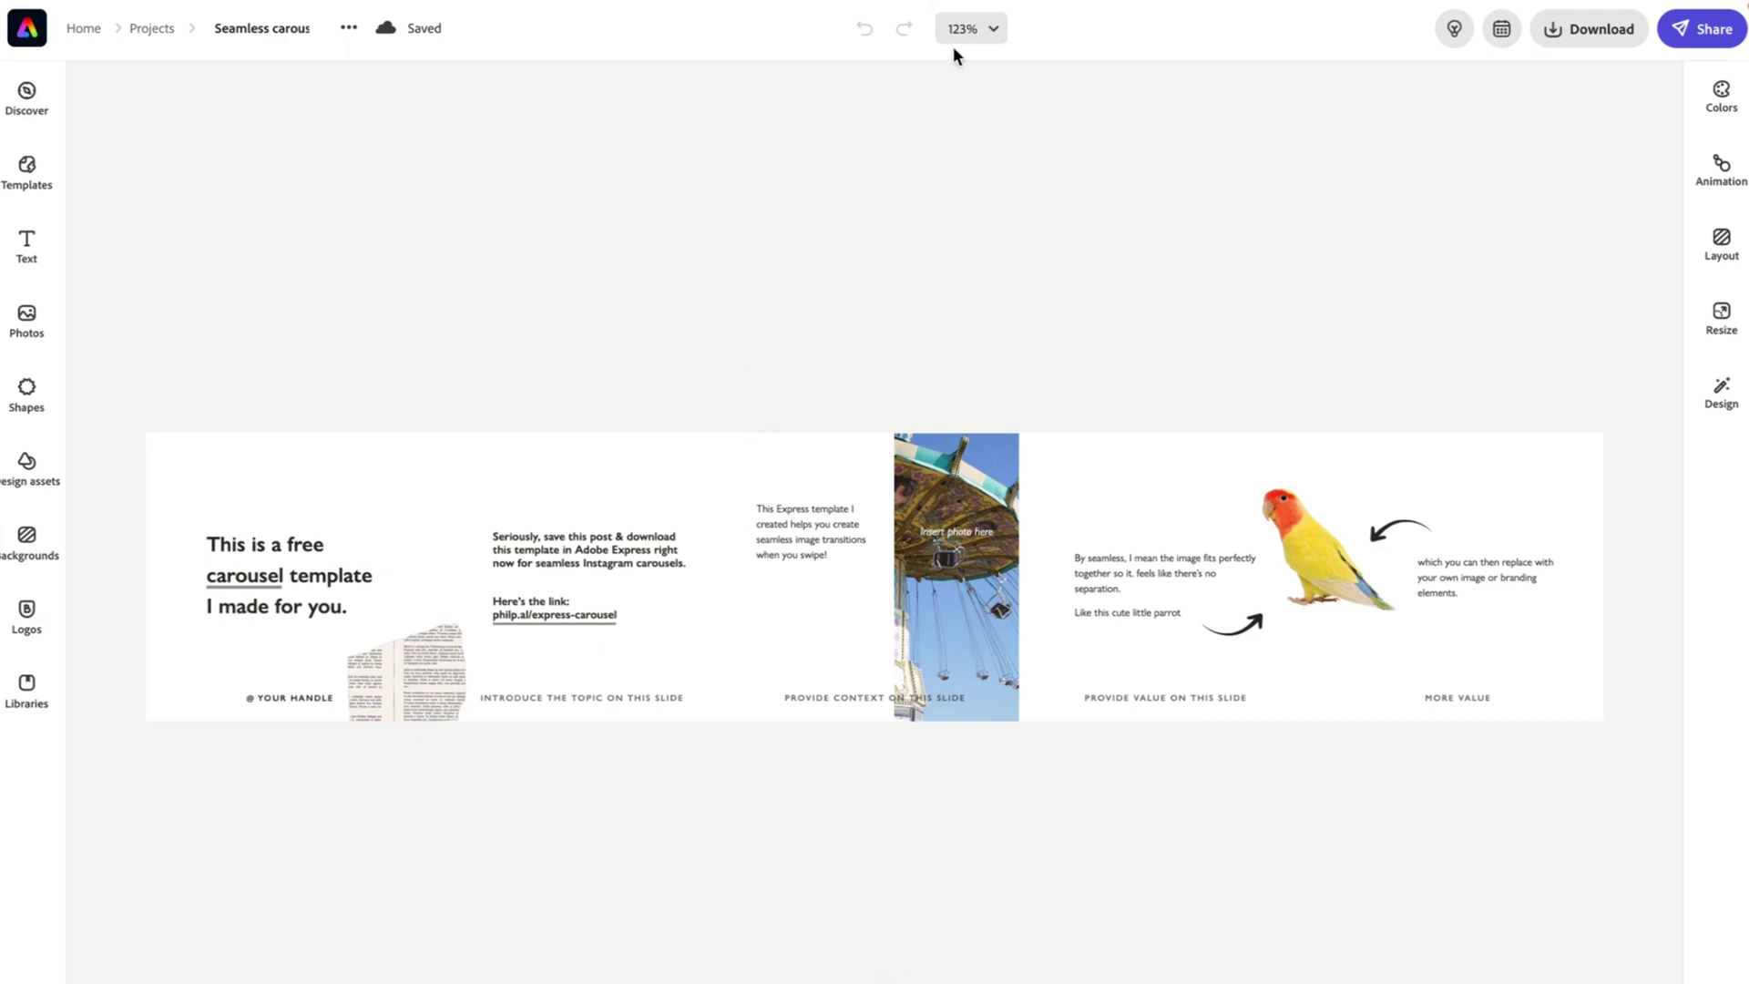
Zoom the Seamless carousel canvas to 200% and scroll across its slides.
{"action": "left_click", "coordinate": [978, 35]}
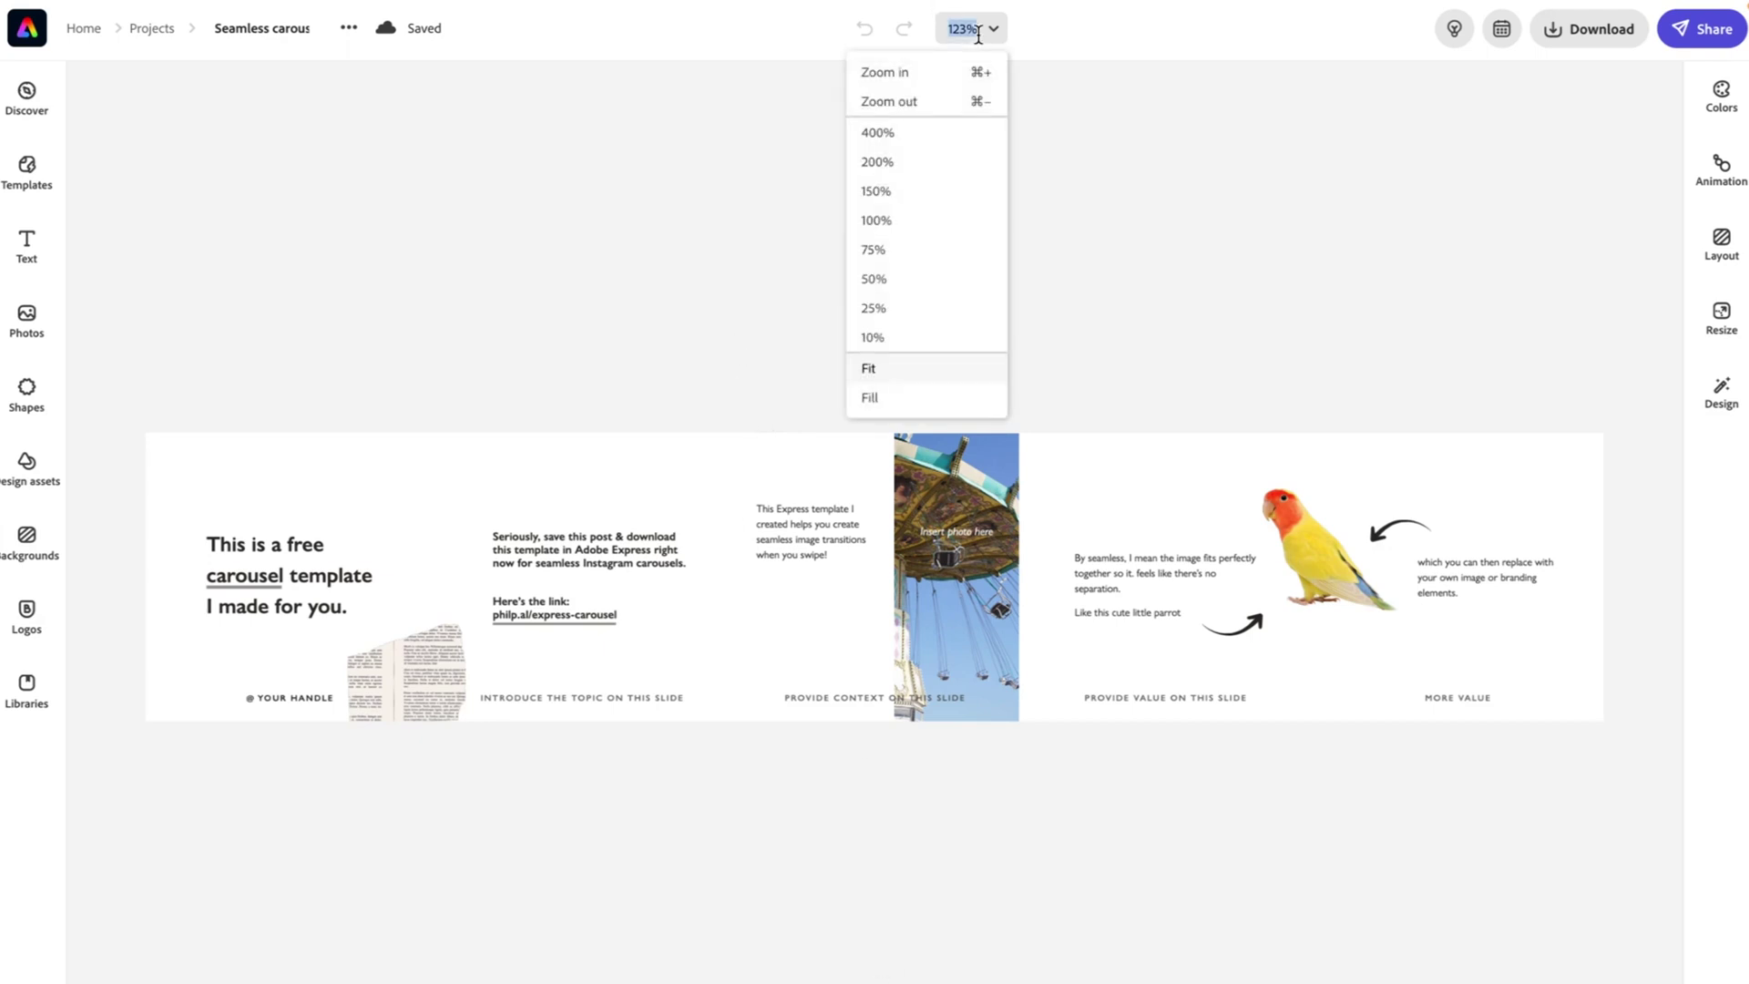
{"action": "left_click", "coordinate": [921, 169]}
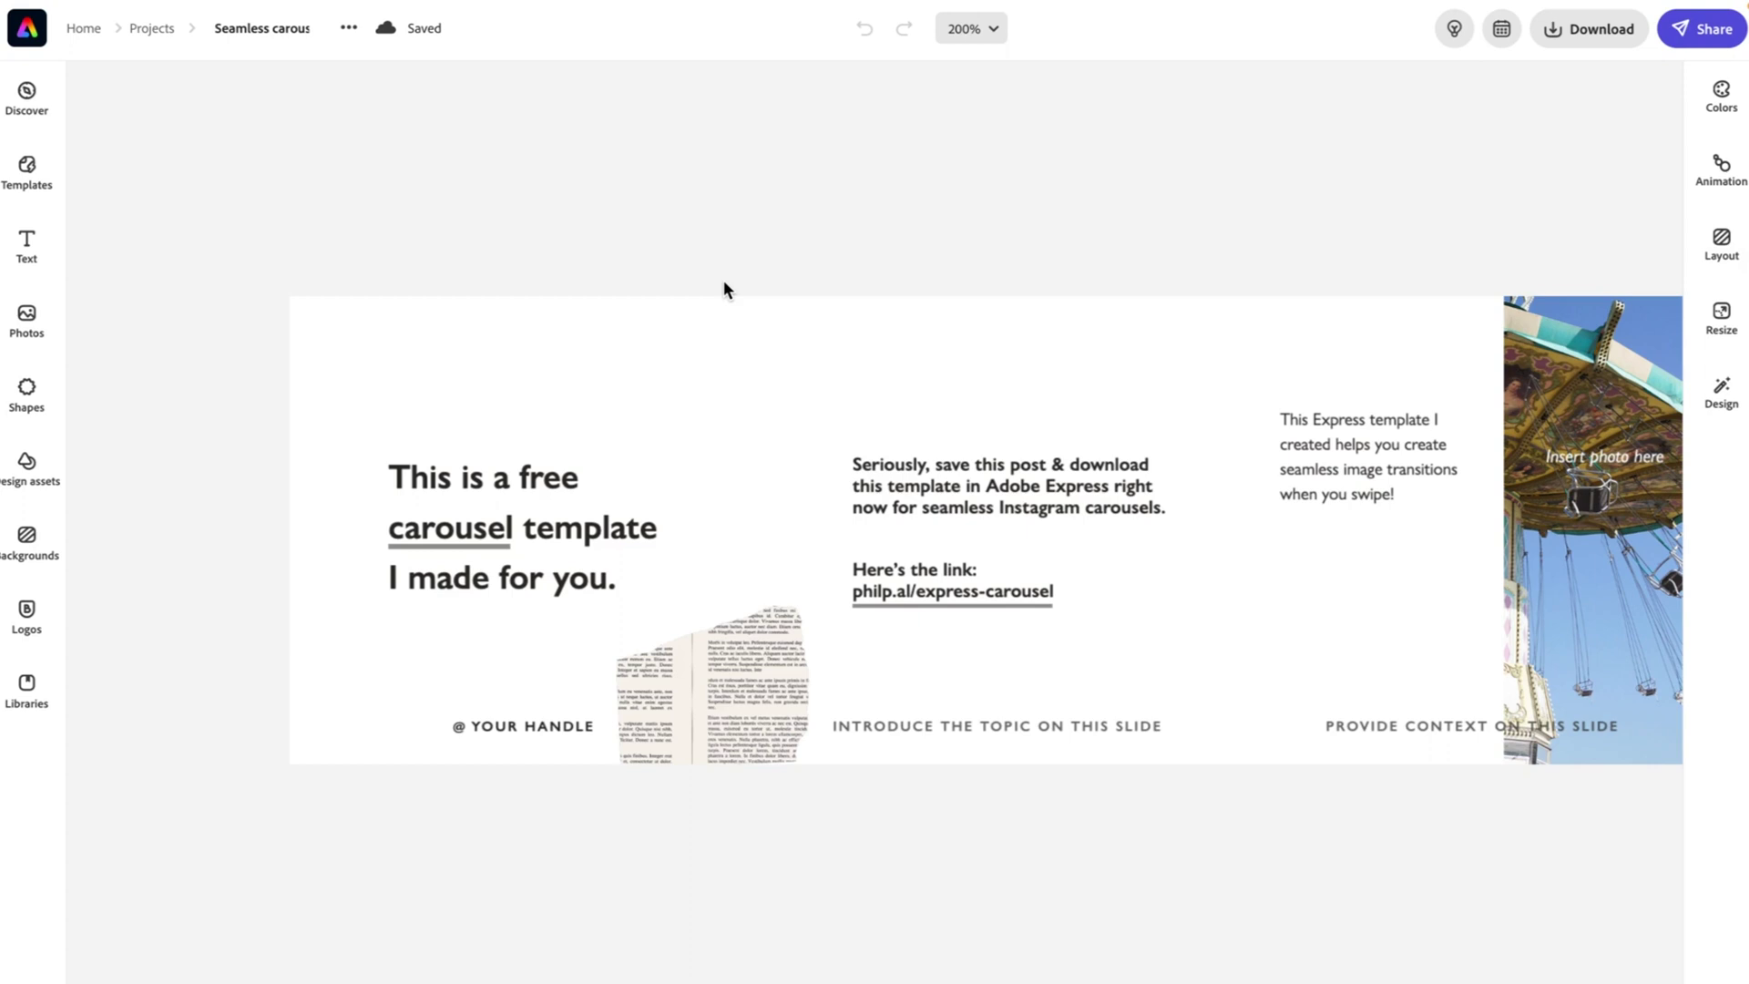
{"action": "scroll", "coordinate": [724, 289], "scroll_direction": "right", "scroll_amount": 1}
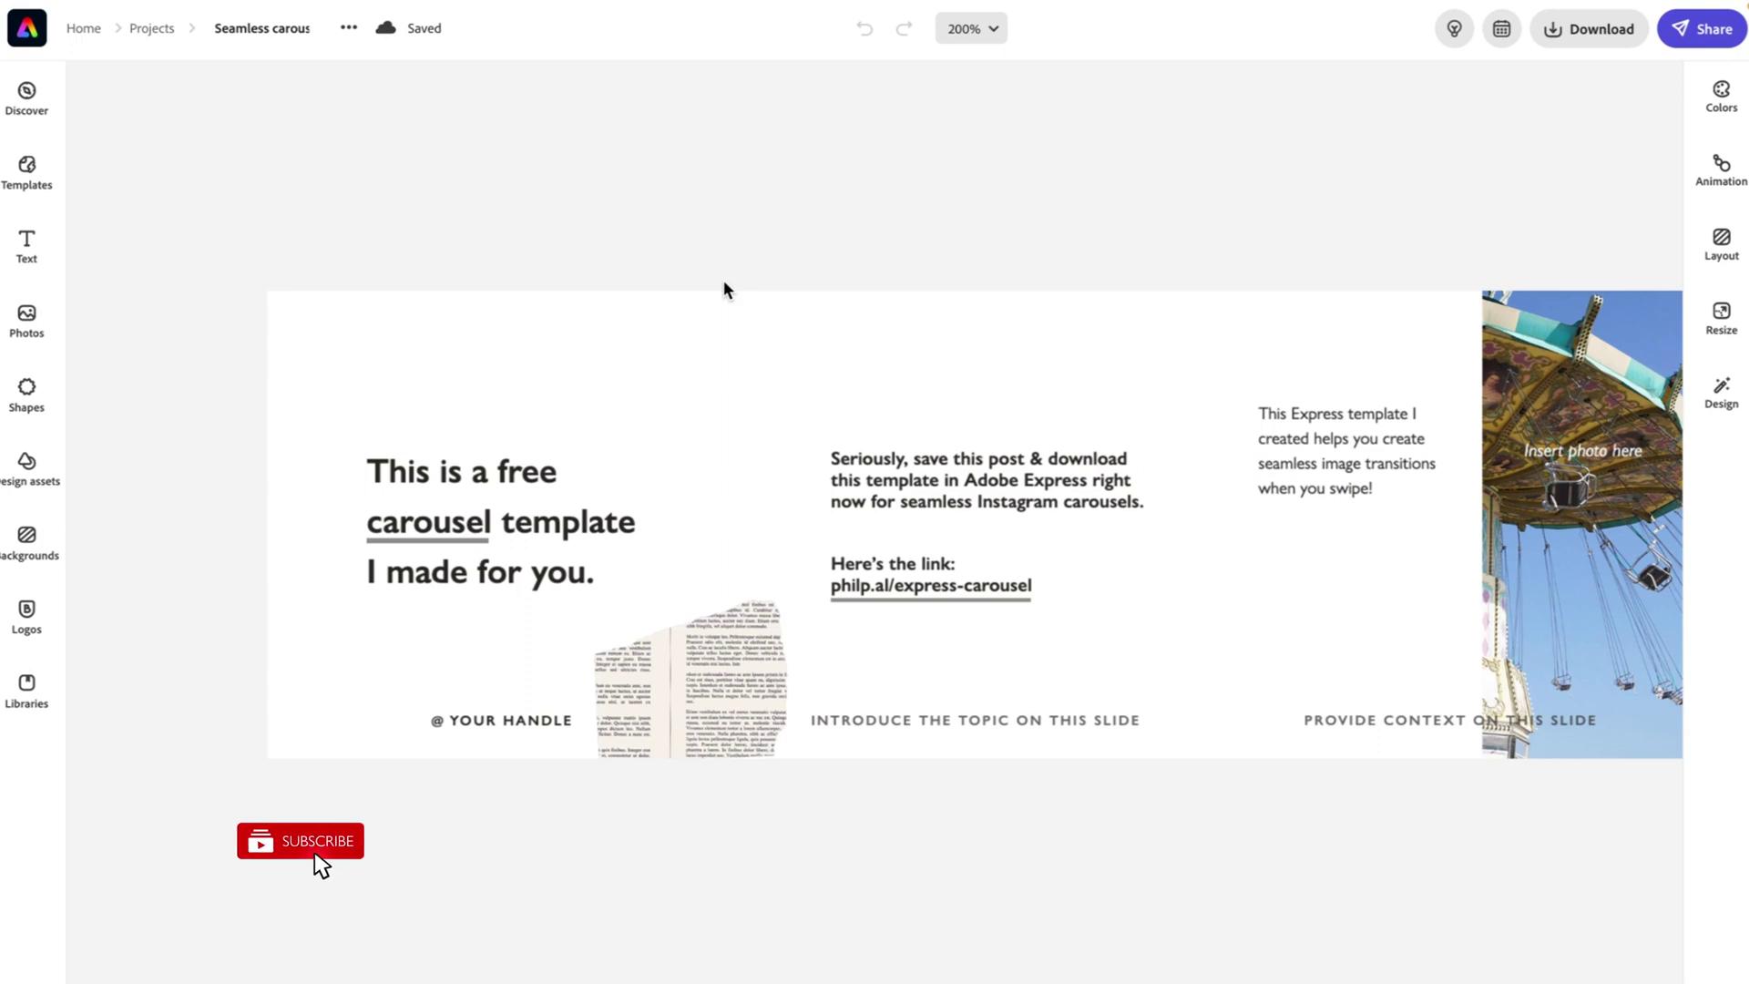
{"action": "scroll", "coordinate": [724, 283], "scroll_direction": "right", "scroll_amount": 10}
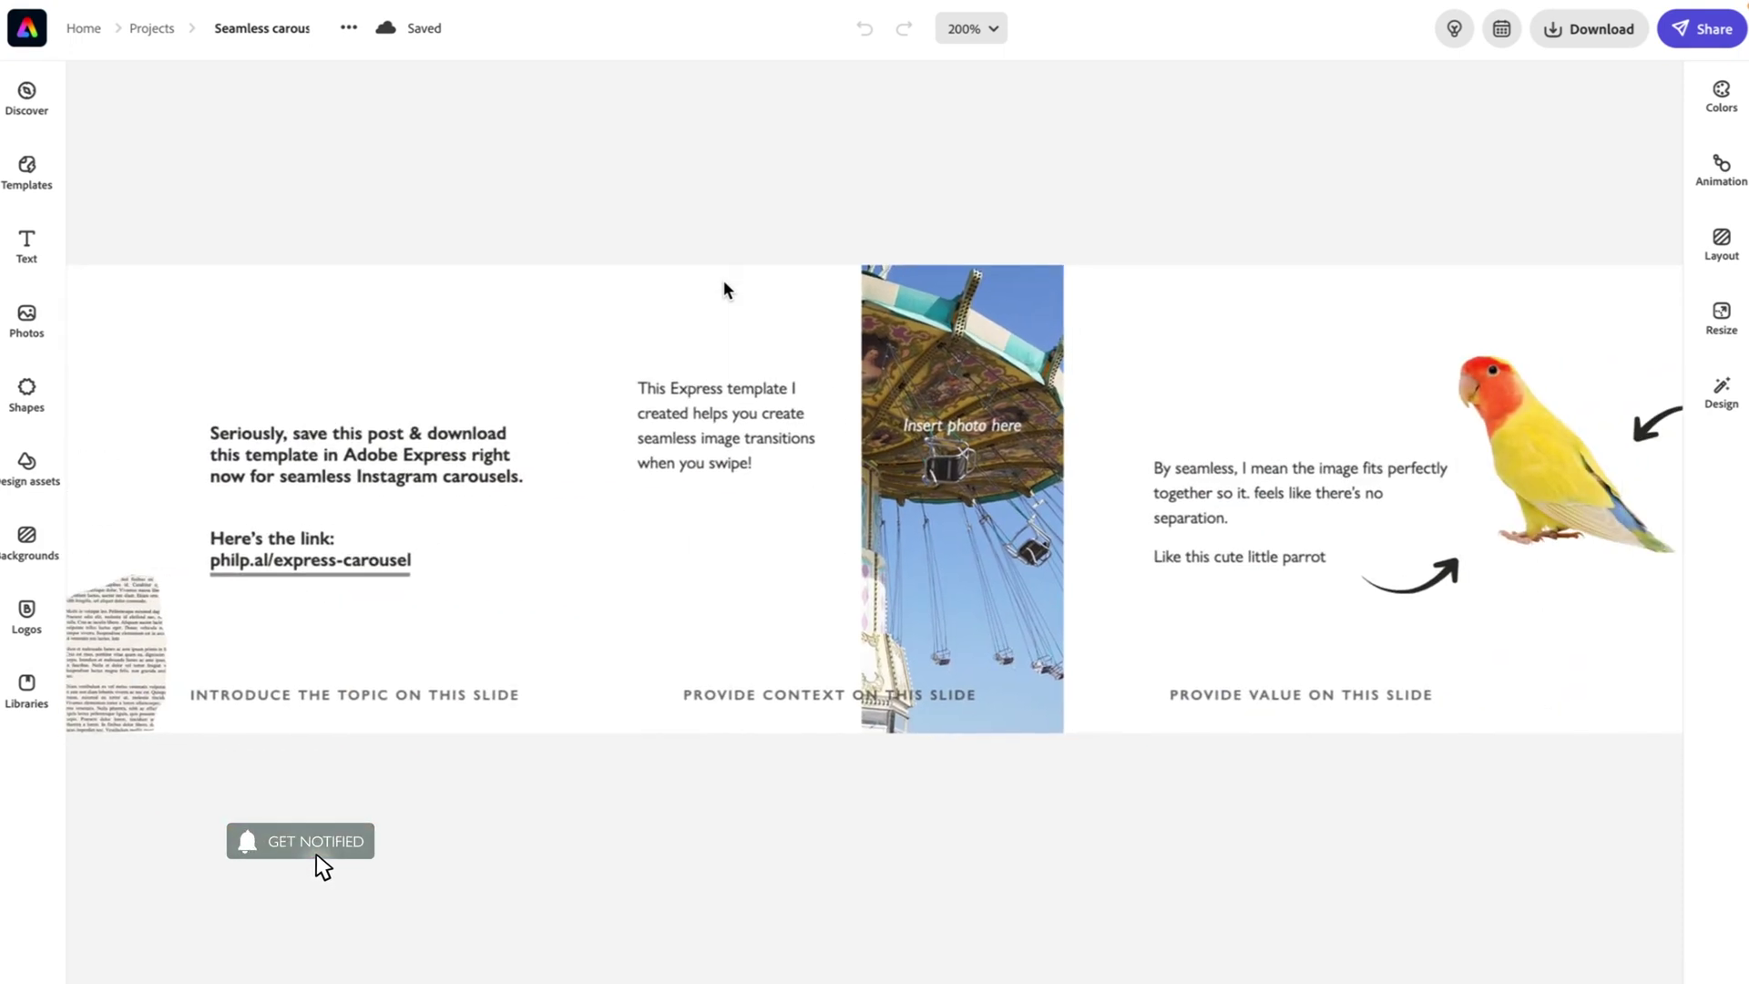
{"action": "scroll", "coordinate": [724, 284], "scroll_direction": "left", "scroll_amount": 10}
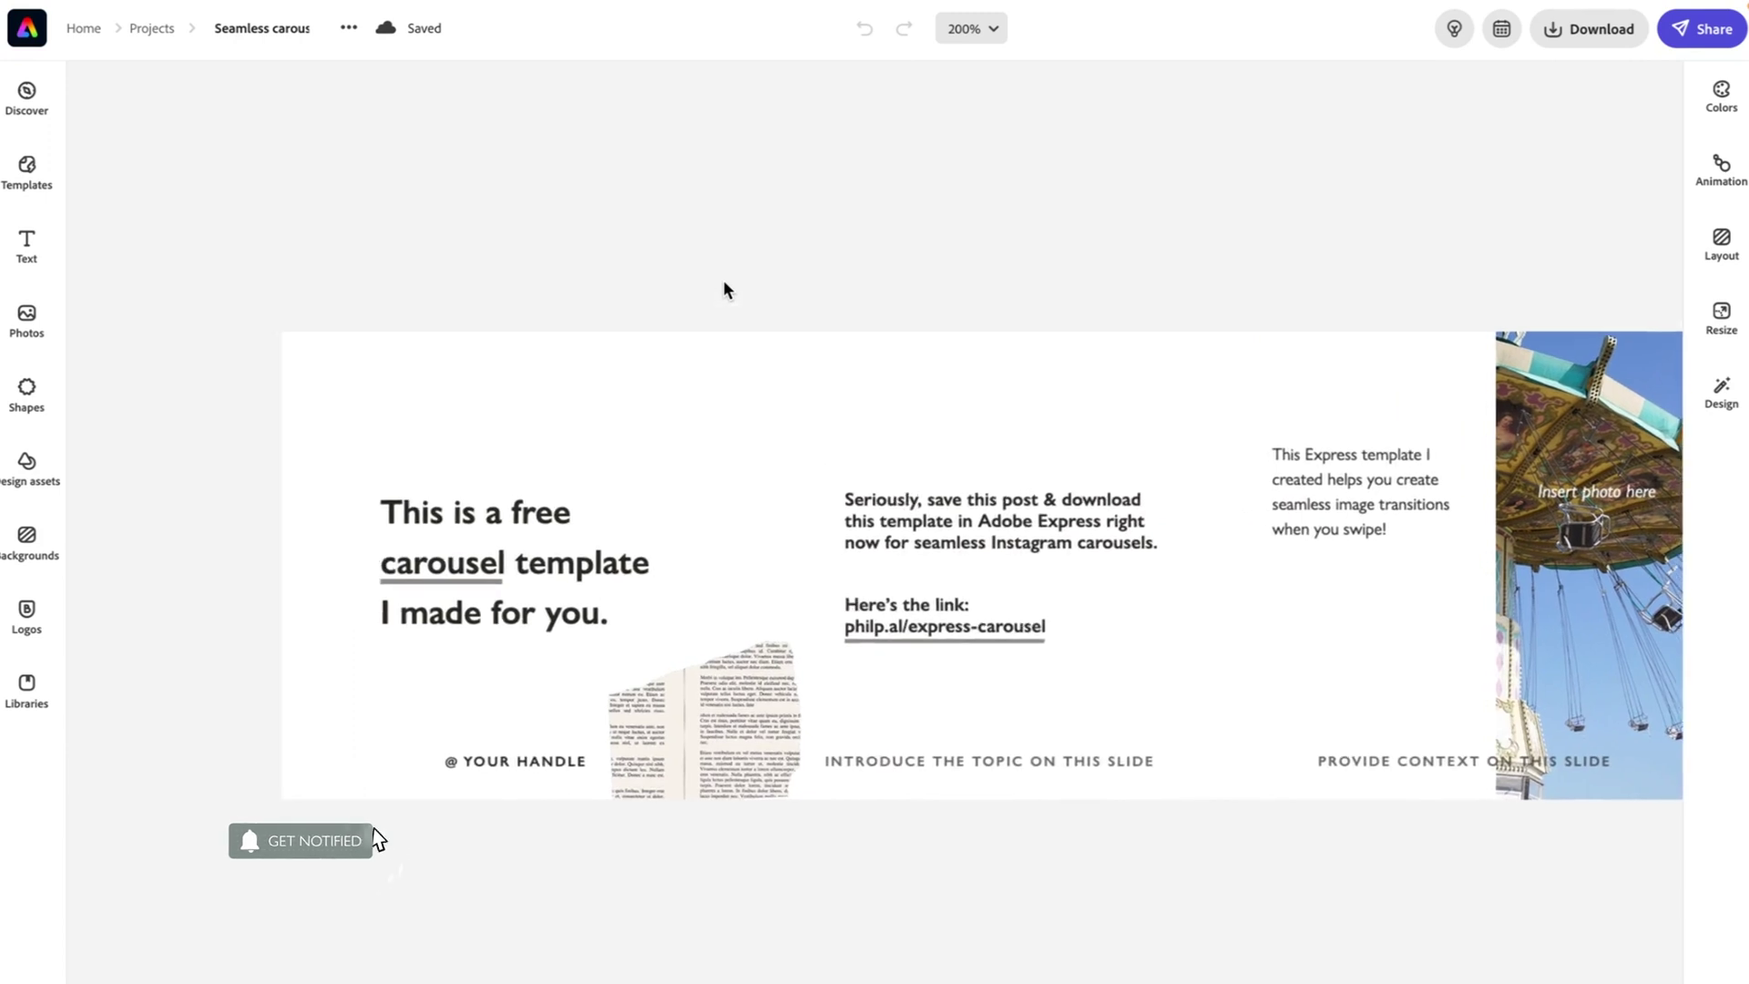
{"action": "scroll", "coordinate": [725, 284], "scroll_direction": "down", "scroll_amount": 2}
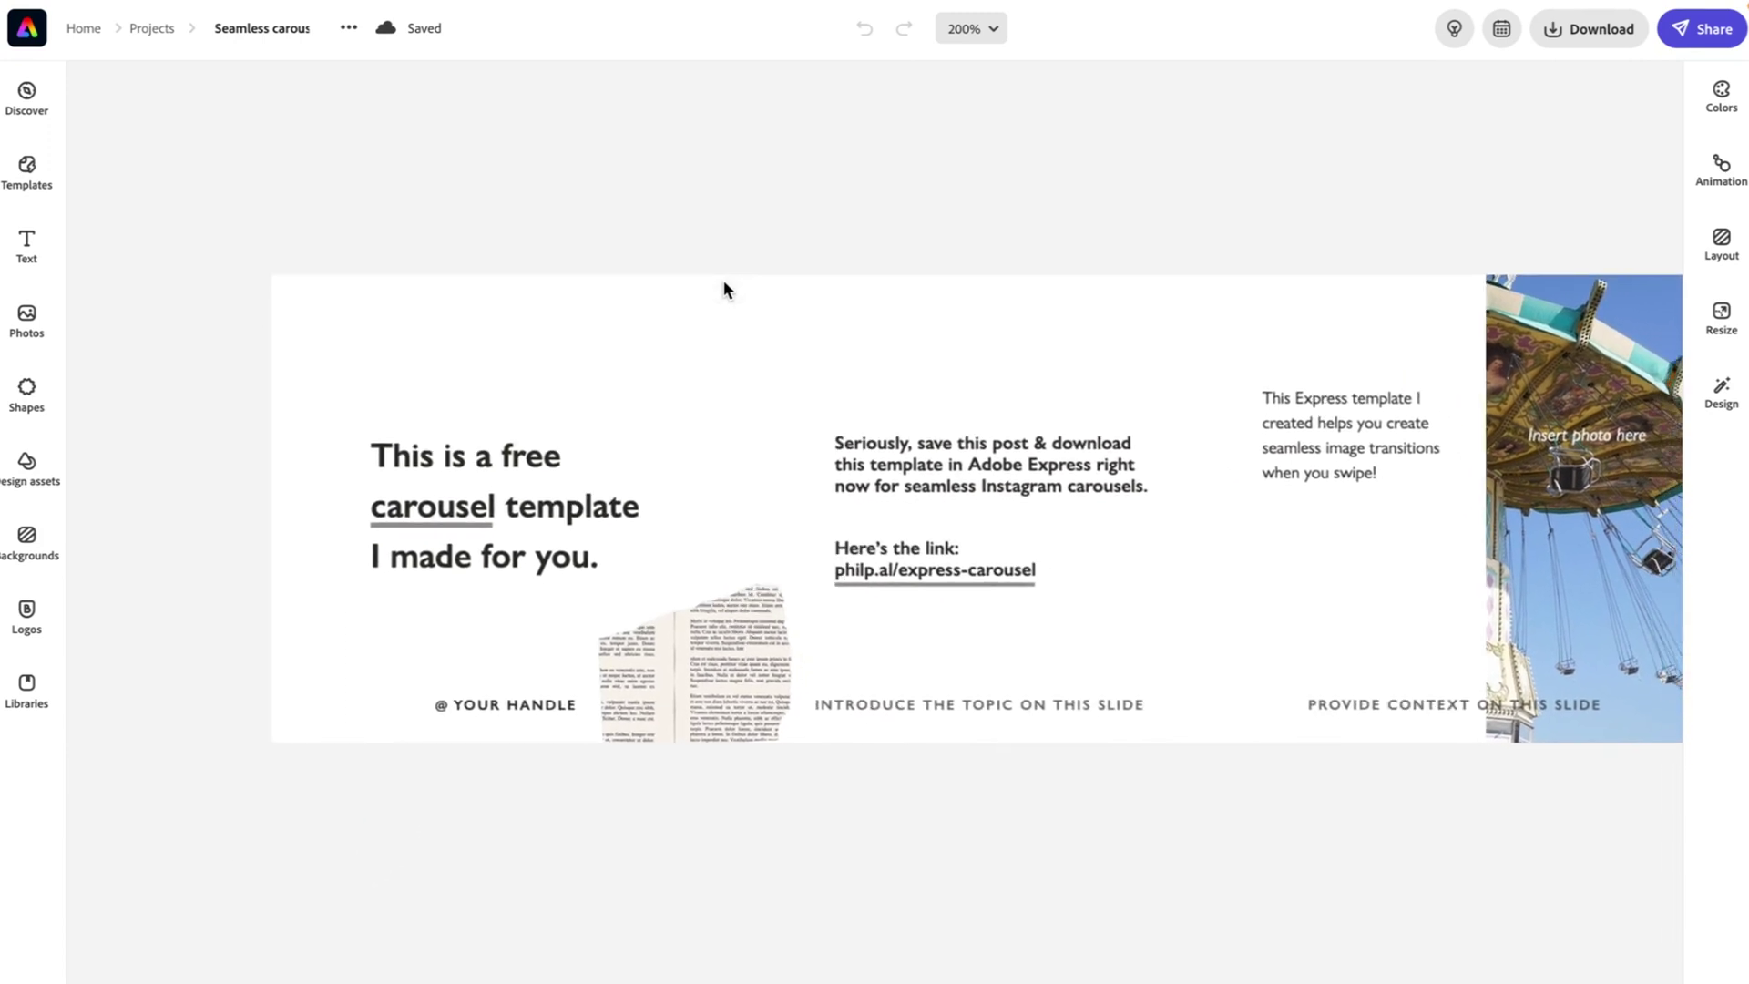
Select each slide's white background shape in turn, from the first through MORE VALUE.
{"action": "left_click", "coordinate": [493, 382]}
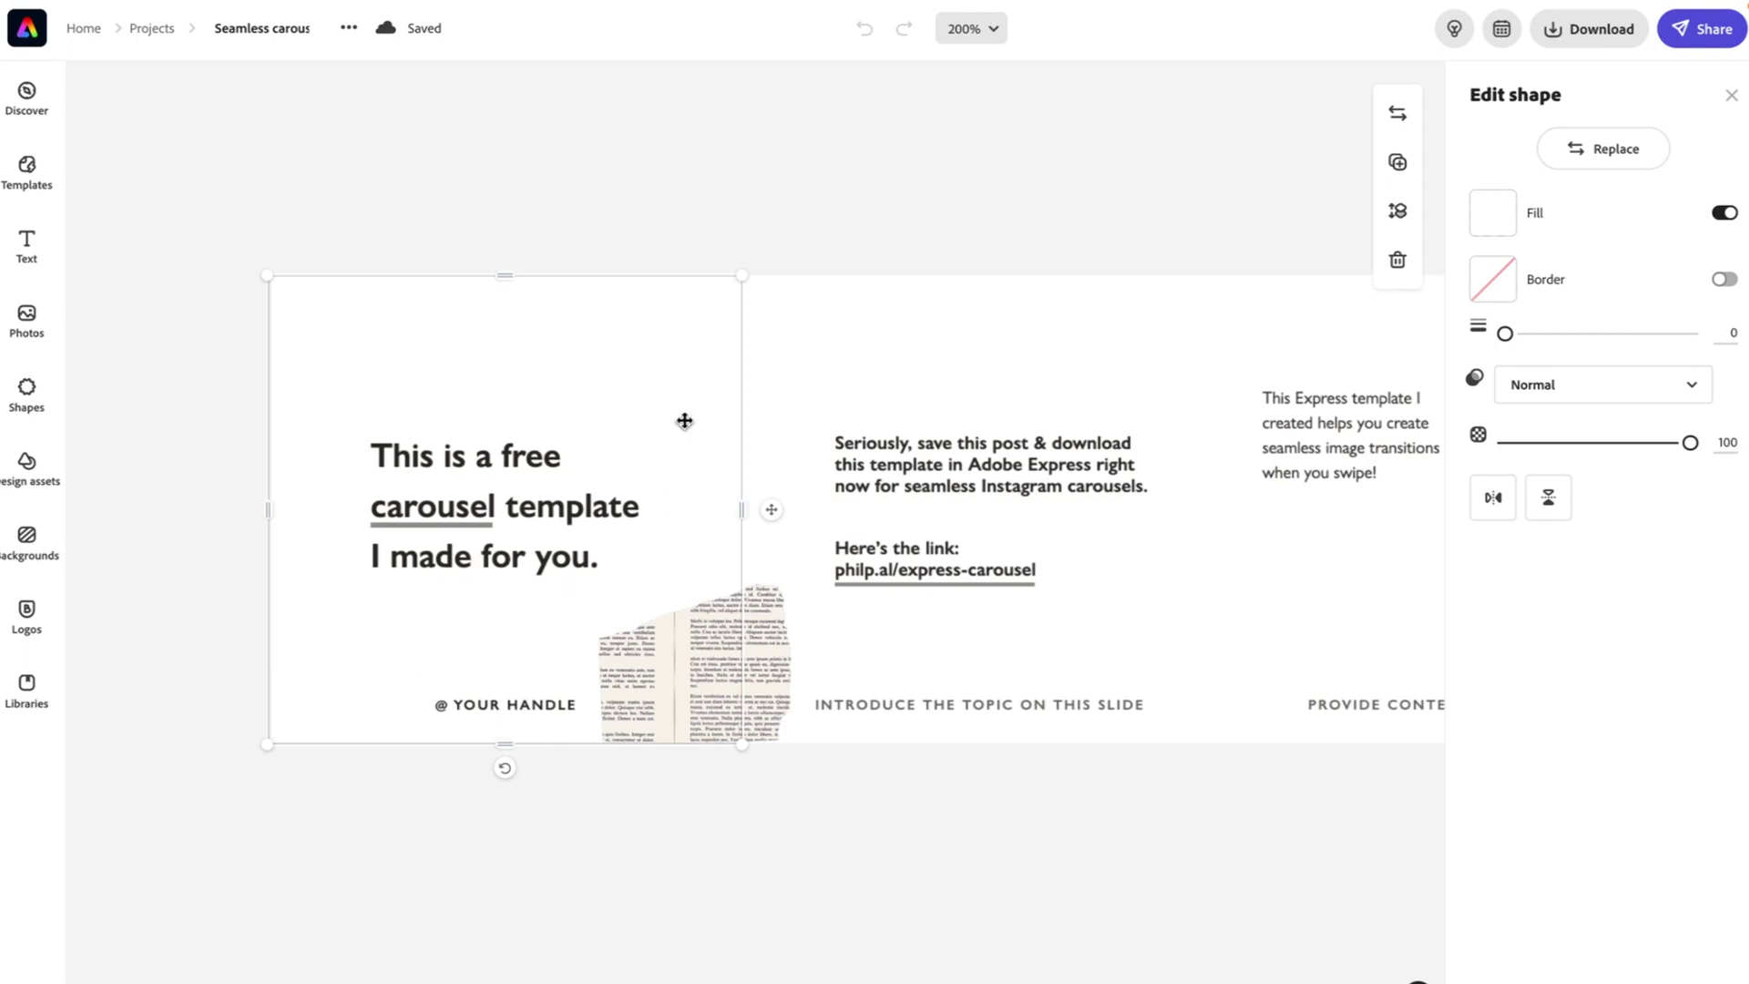
{"action": "left_click", "coordinate": [911, 354]}
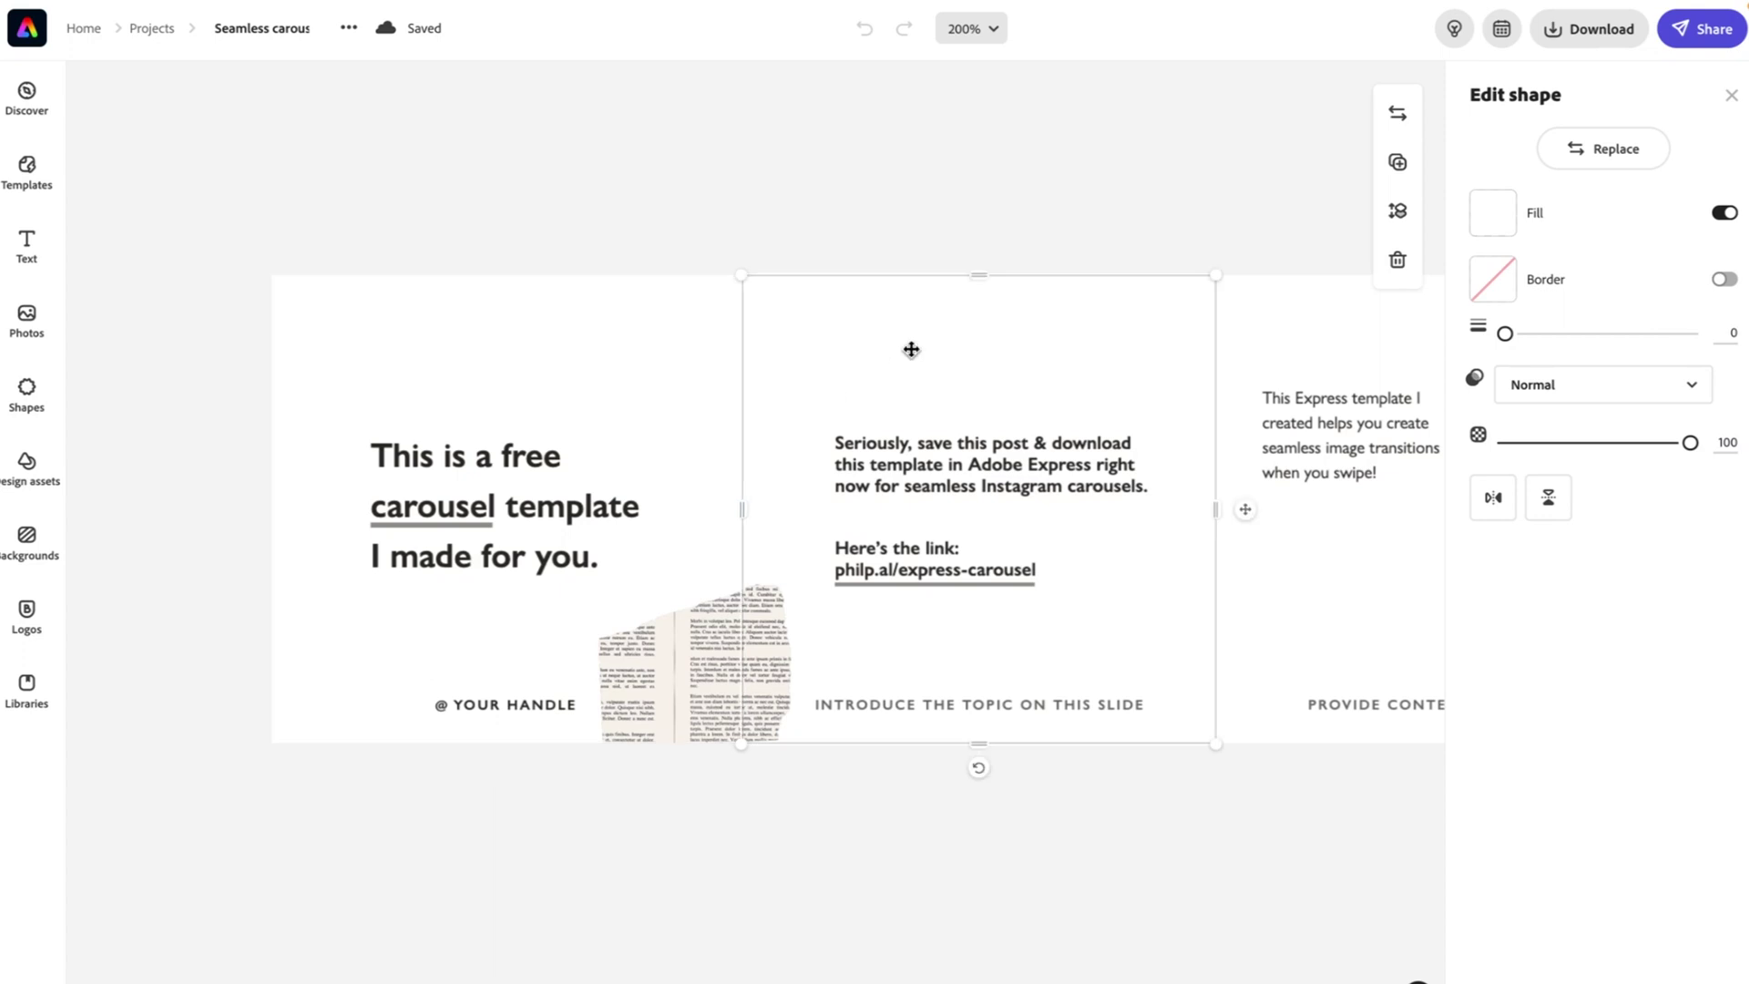
{"action": "scroll", "coordinate": [1046, 365], "scroll_direction": "right", "scroll_amount": 5}
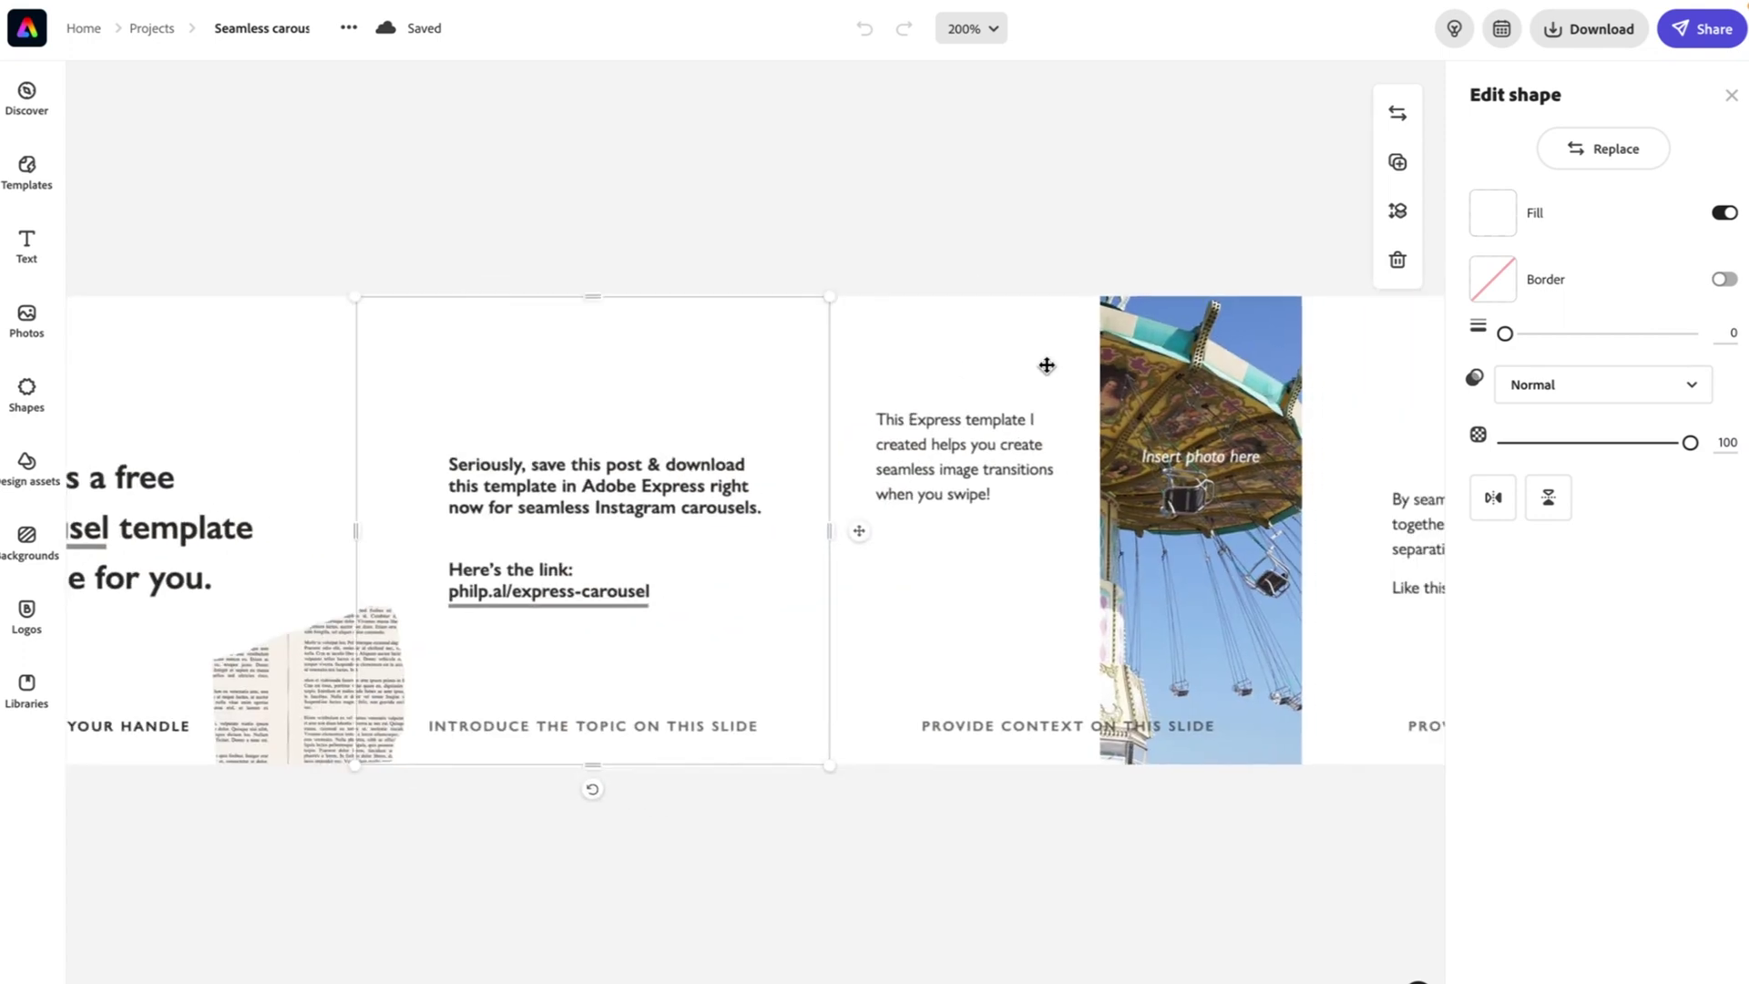
{"action": "left_click", "coordinate": [973, 358]}
{"action": "scroll", "coordinate": [973, 358], "scroll_direction": "right", "scroll_amount": 5}
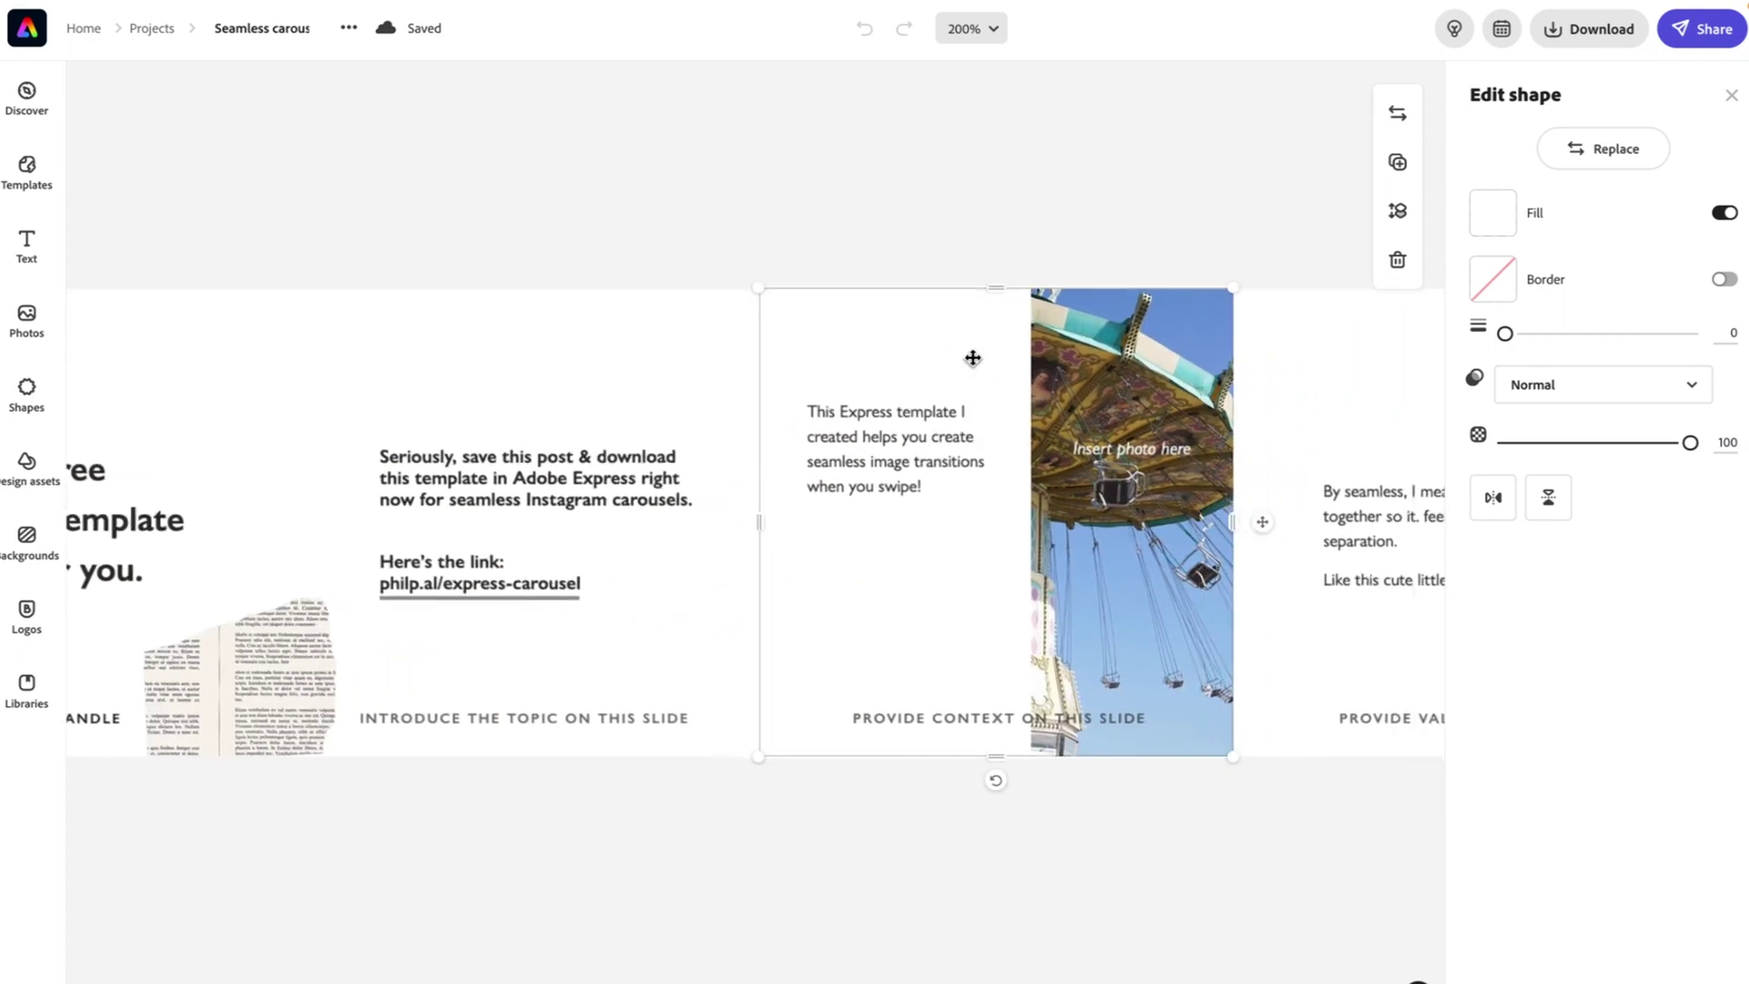
{"action": "left_click", "coordinate": [1102, 385]}
{"action": "scroll", "coordinate": [1102, 385], "scroll_direction": "right", "scroll_amount": 5}
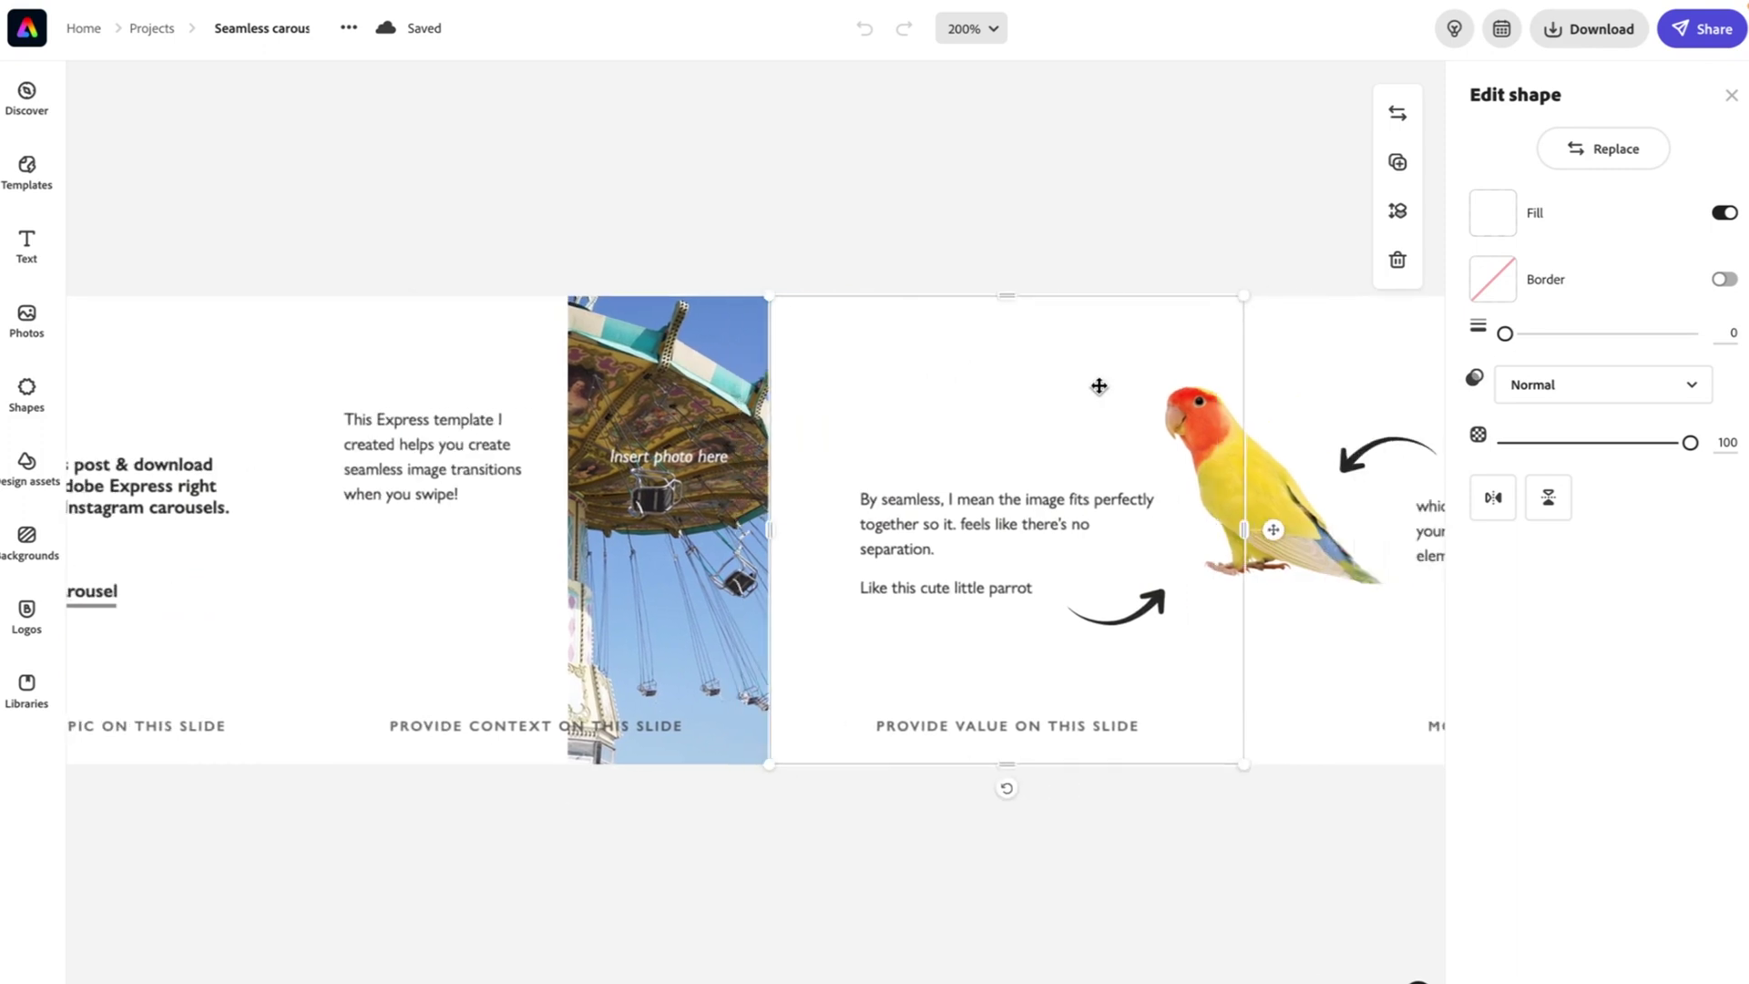
{"action": "left_click", "coordinate": [1167, 361]}
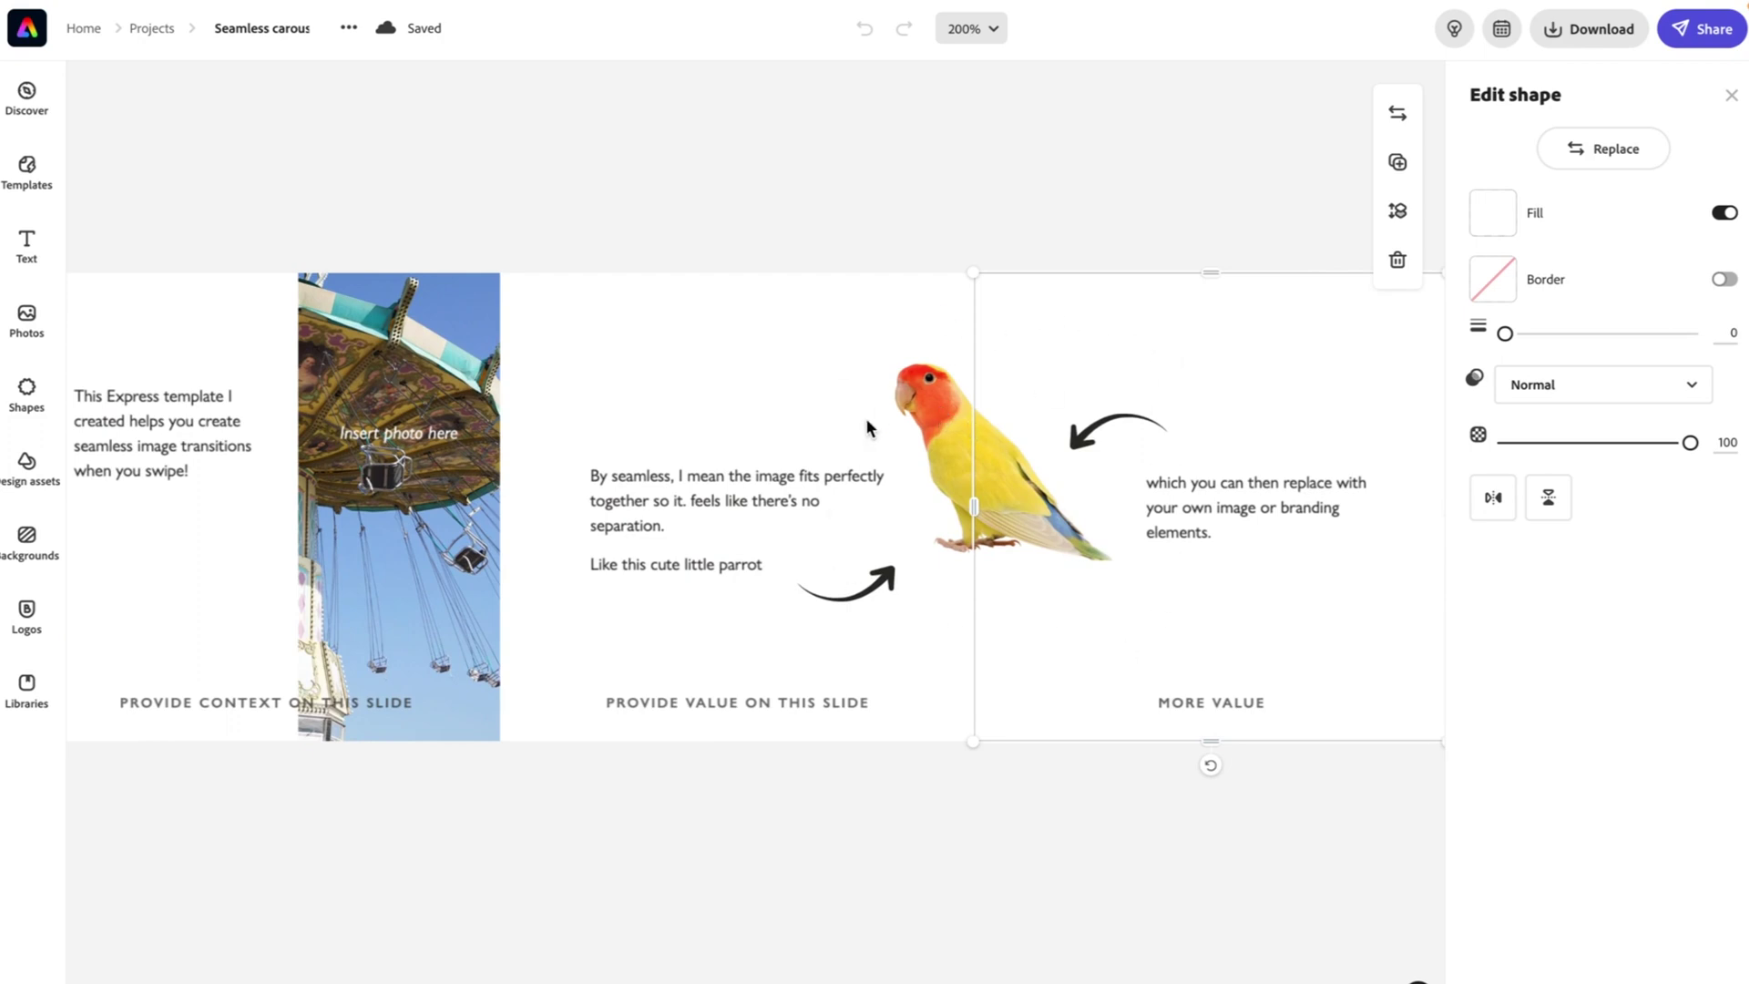
Reselect the parrot slide's background shape, then return to the first slide's shape.
{"action": "left_click", "coordinate": [908, 329]}
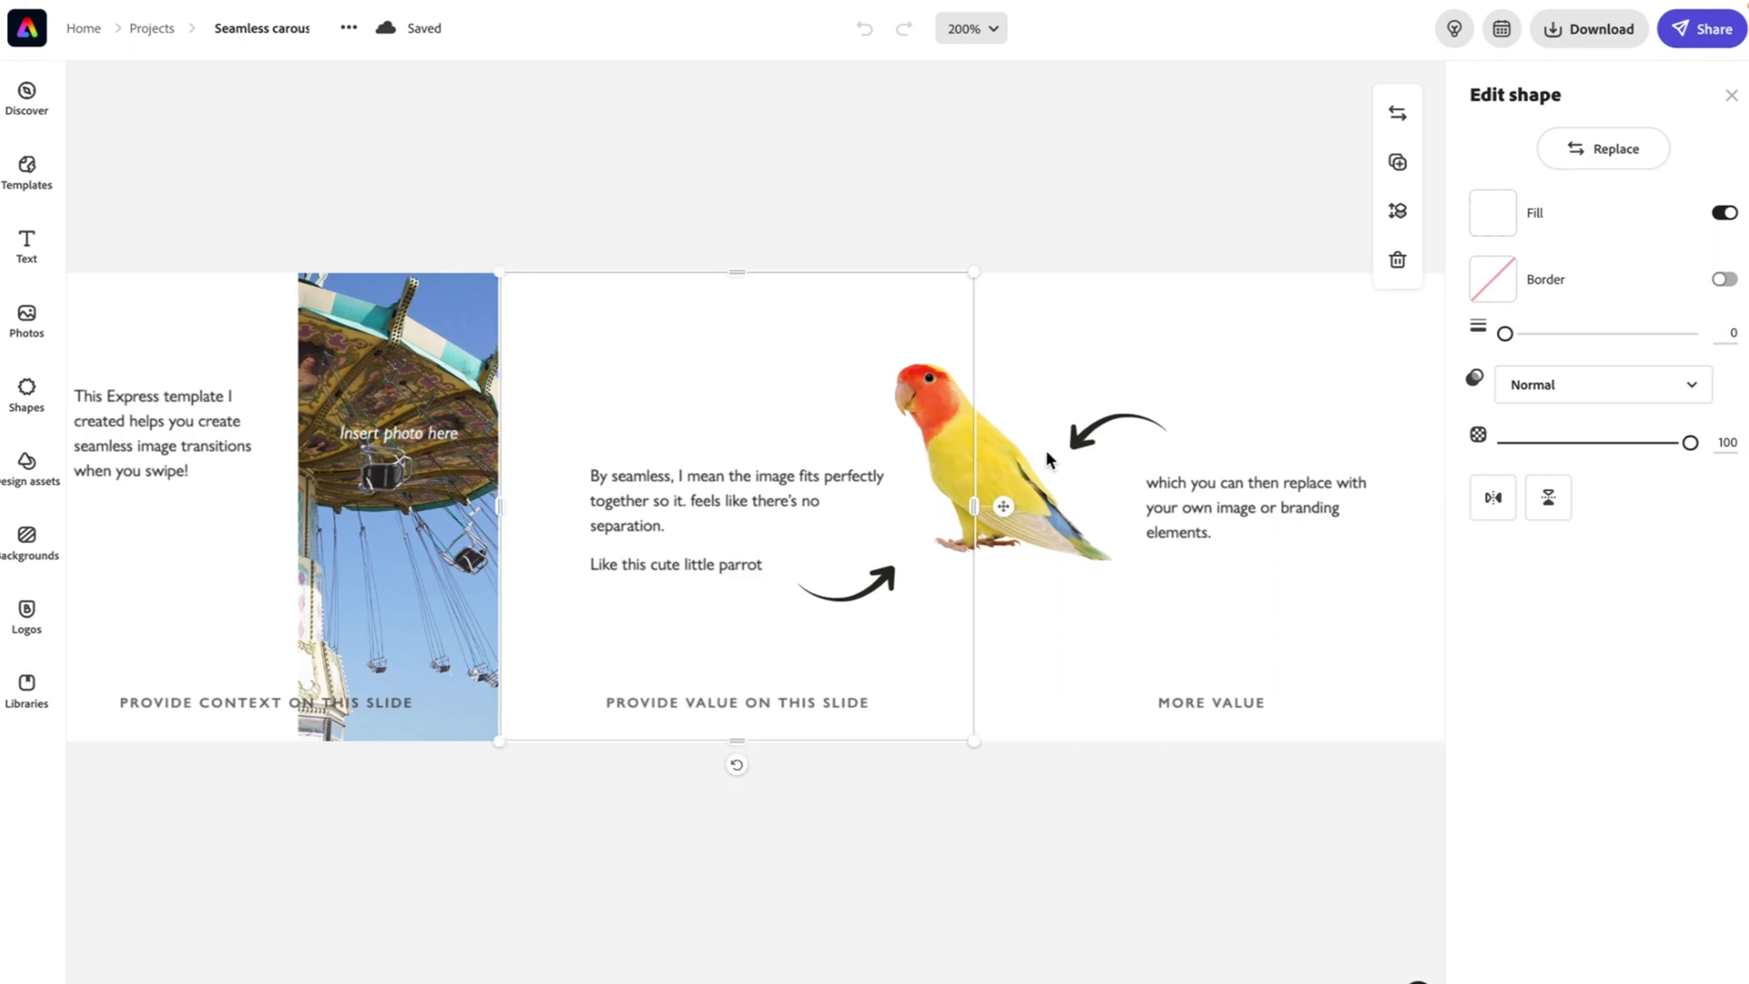
{"action": "scroll", "coordinate": [1047, 457], "scroll_direction": "left", "scroll_amount": 10}
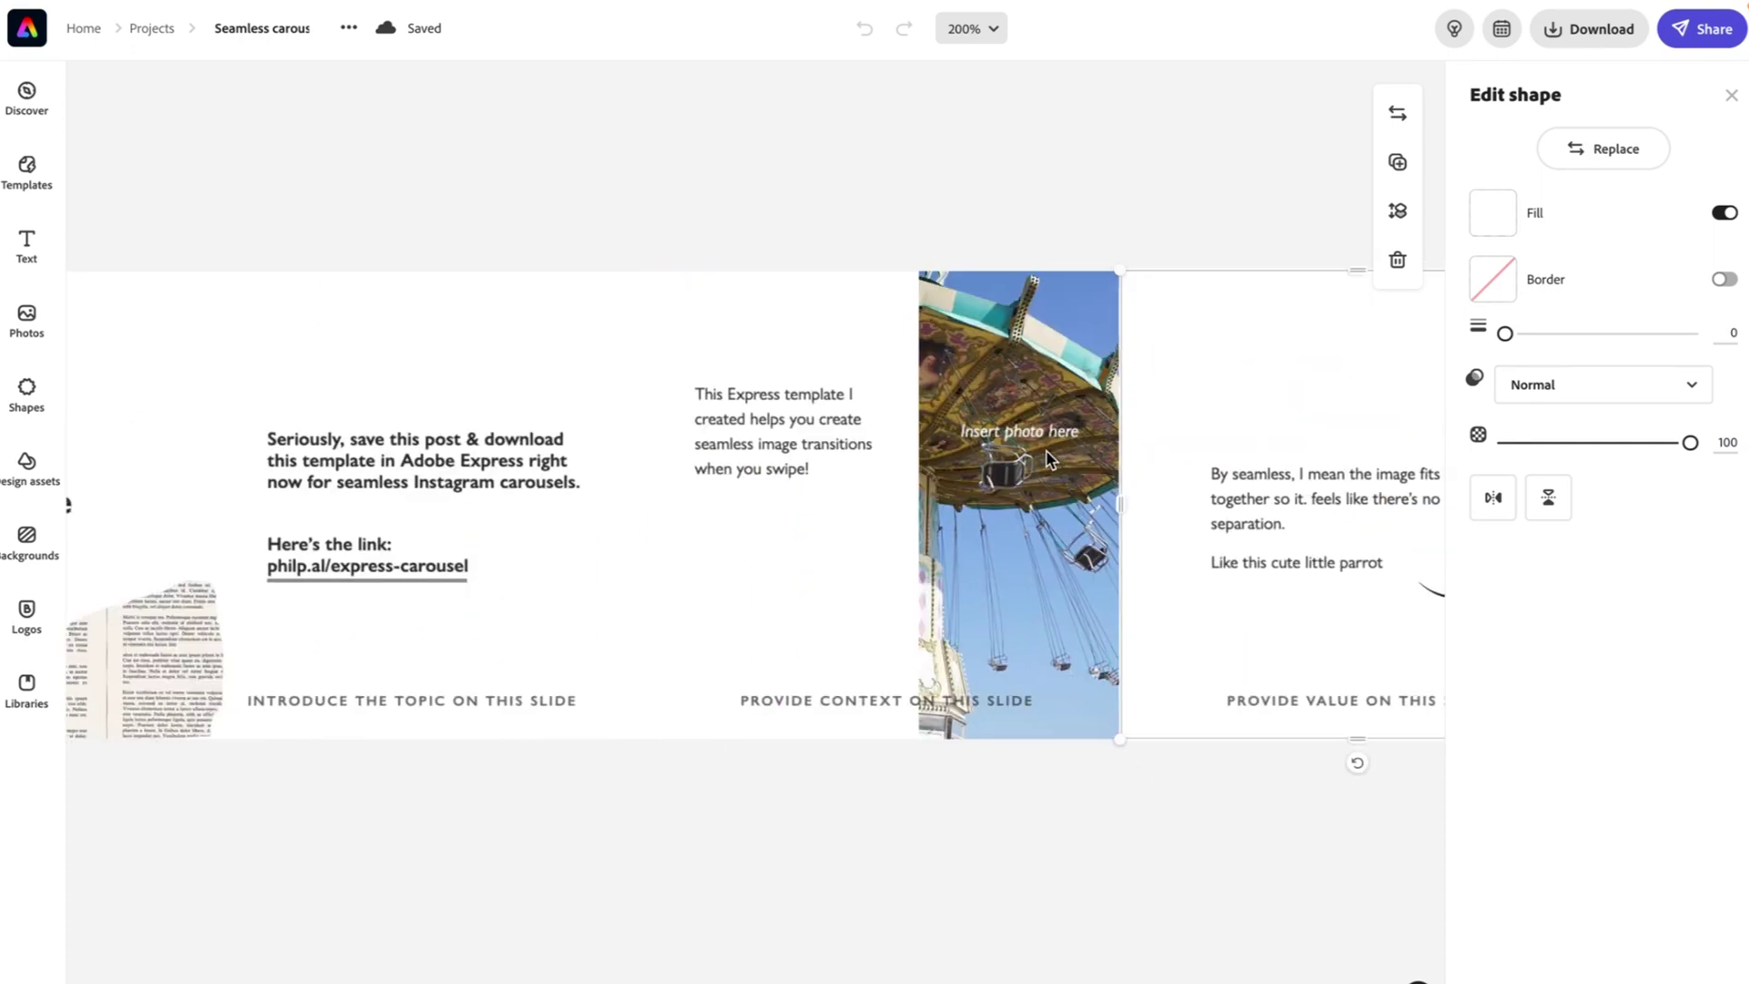
{"action": "scroll", "coordinate": [1050, 459], "scroll_direction": "left", "scroll_amount": 5}
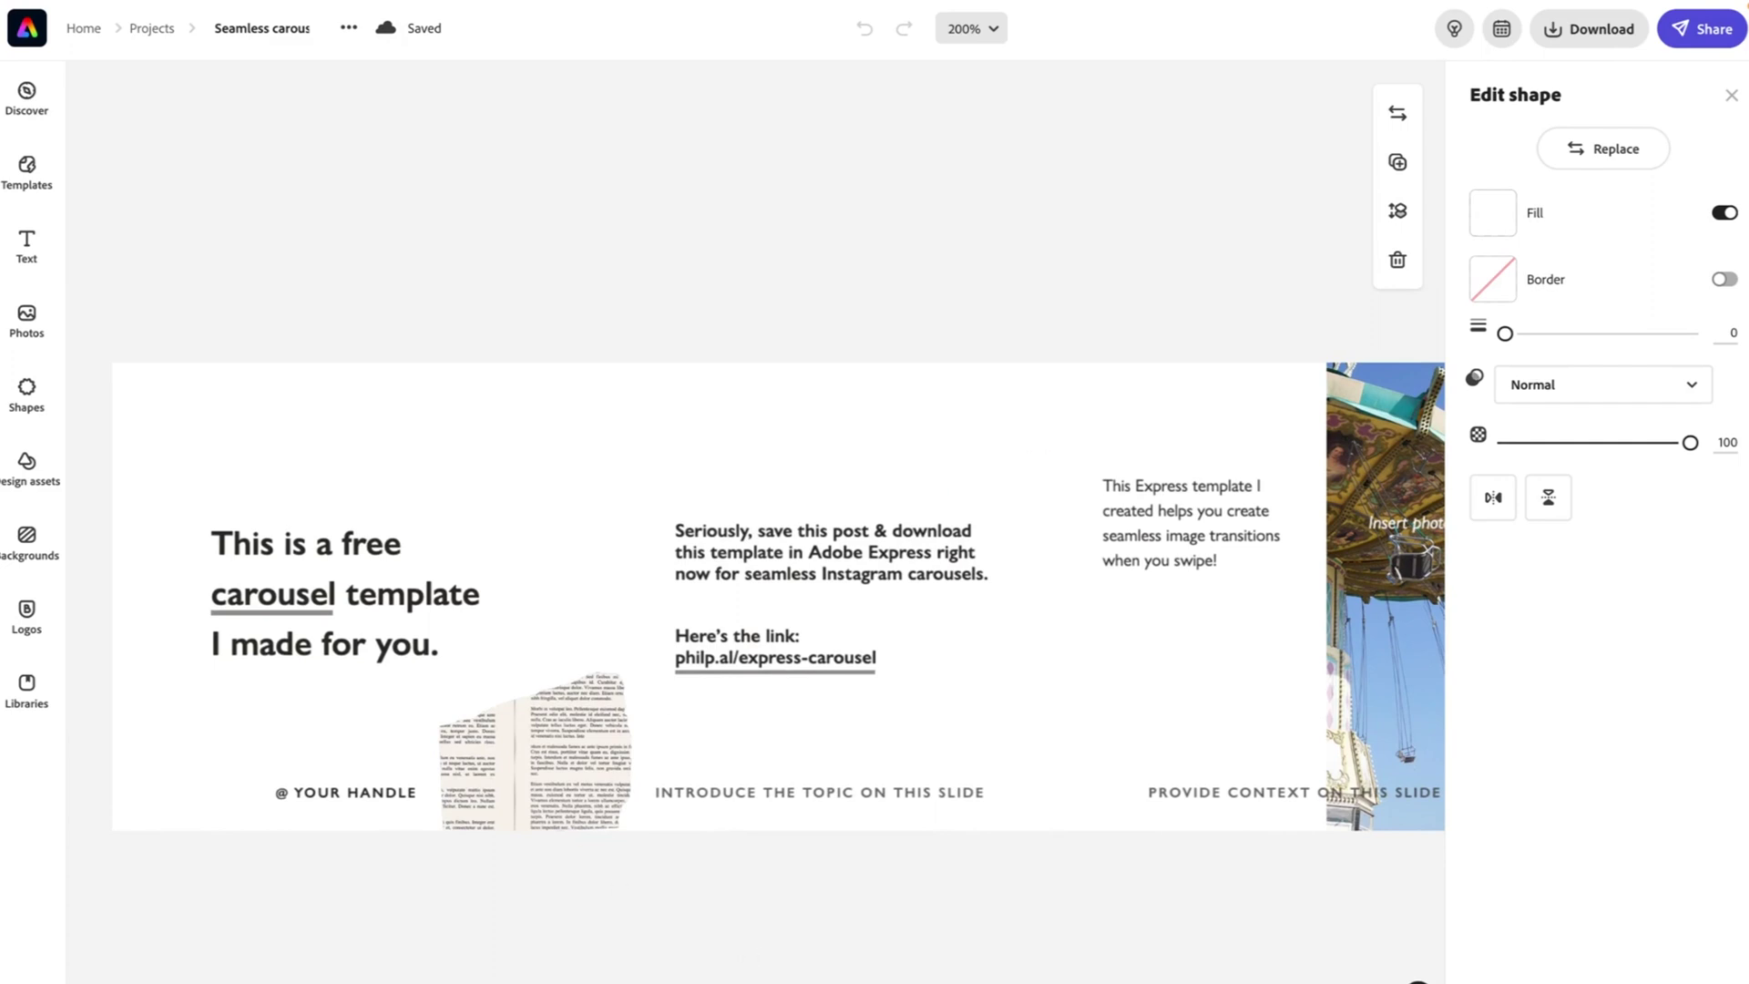
{"action": "scroll", "coordinate": [729, 947], "scroll_direction": "left", "scroll_amount": 1}
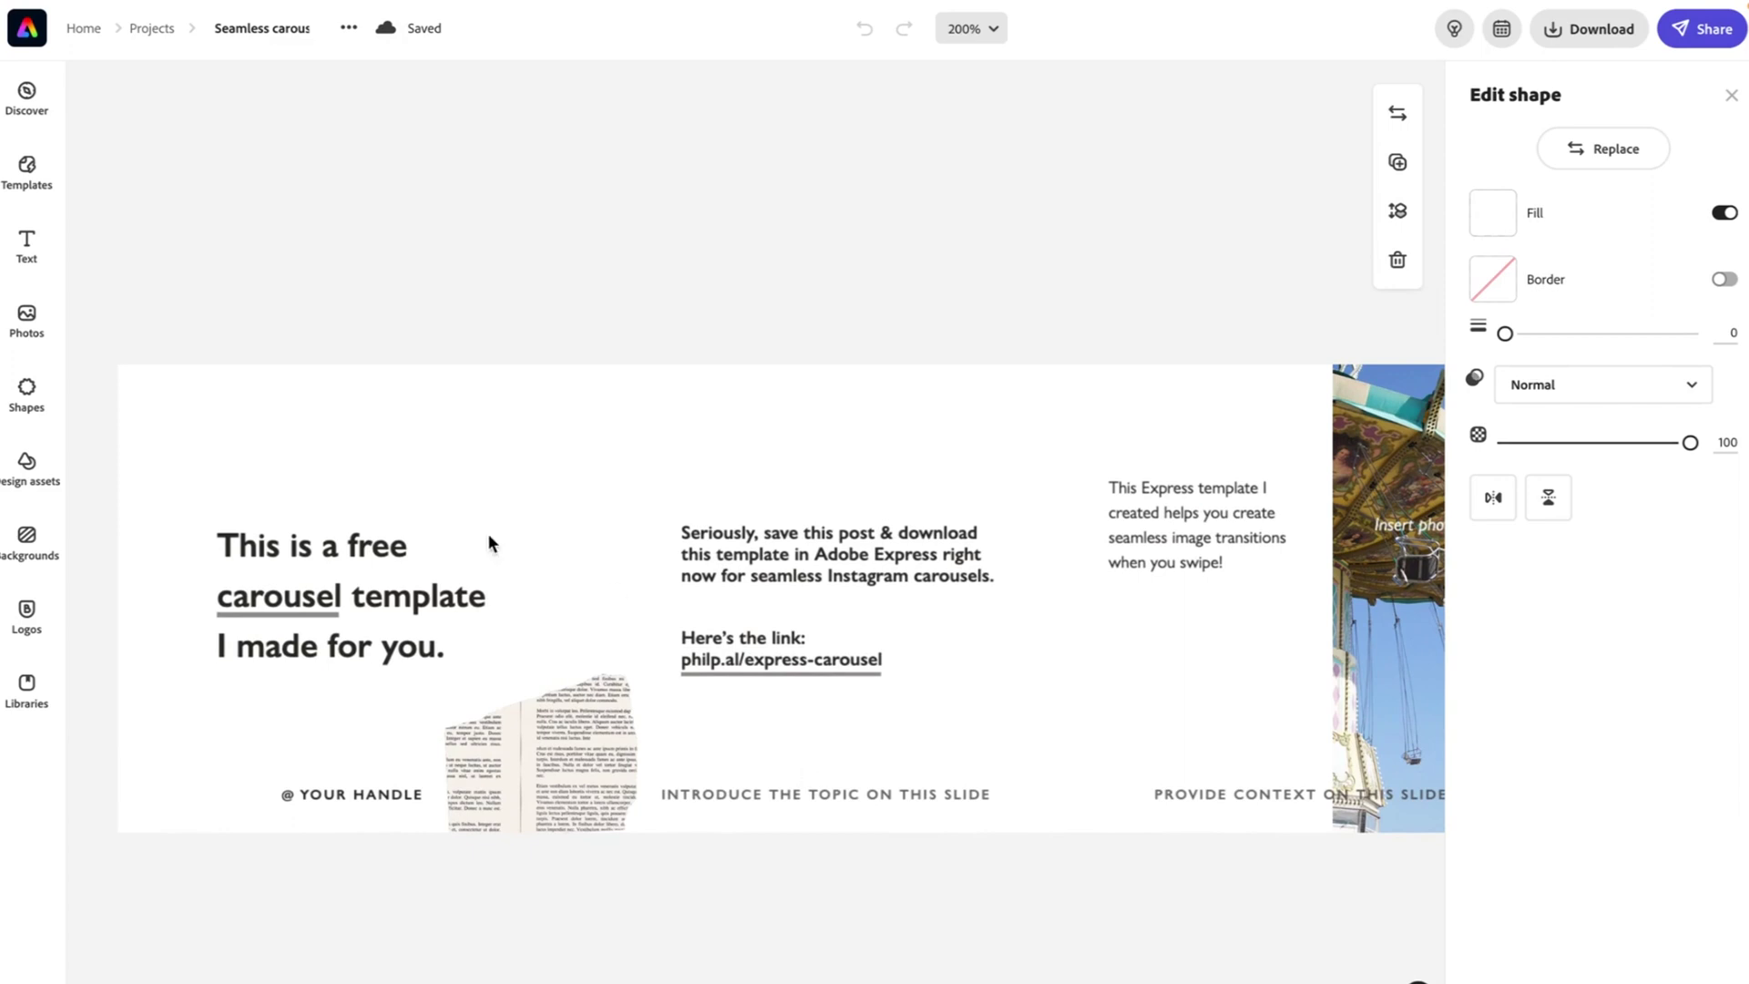
{"action": "left_click", "coordinate": [486, 485]}
{"action": "left_click", "coordinate": [623, 715]}
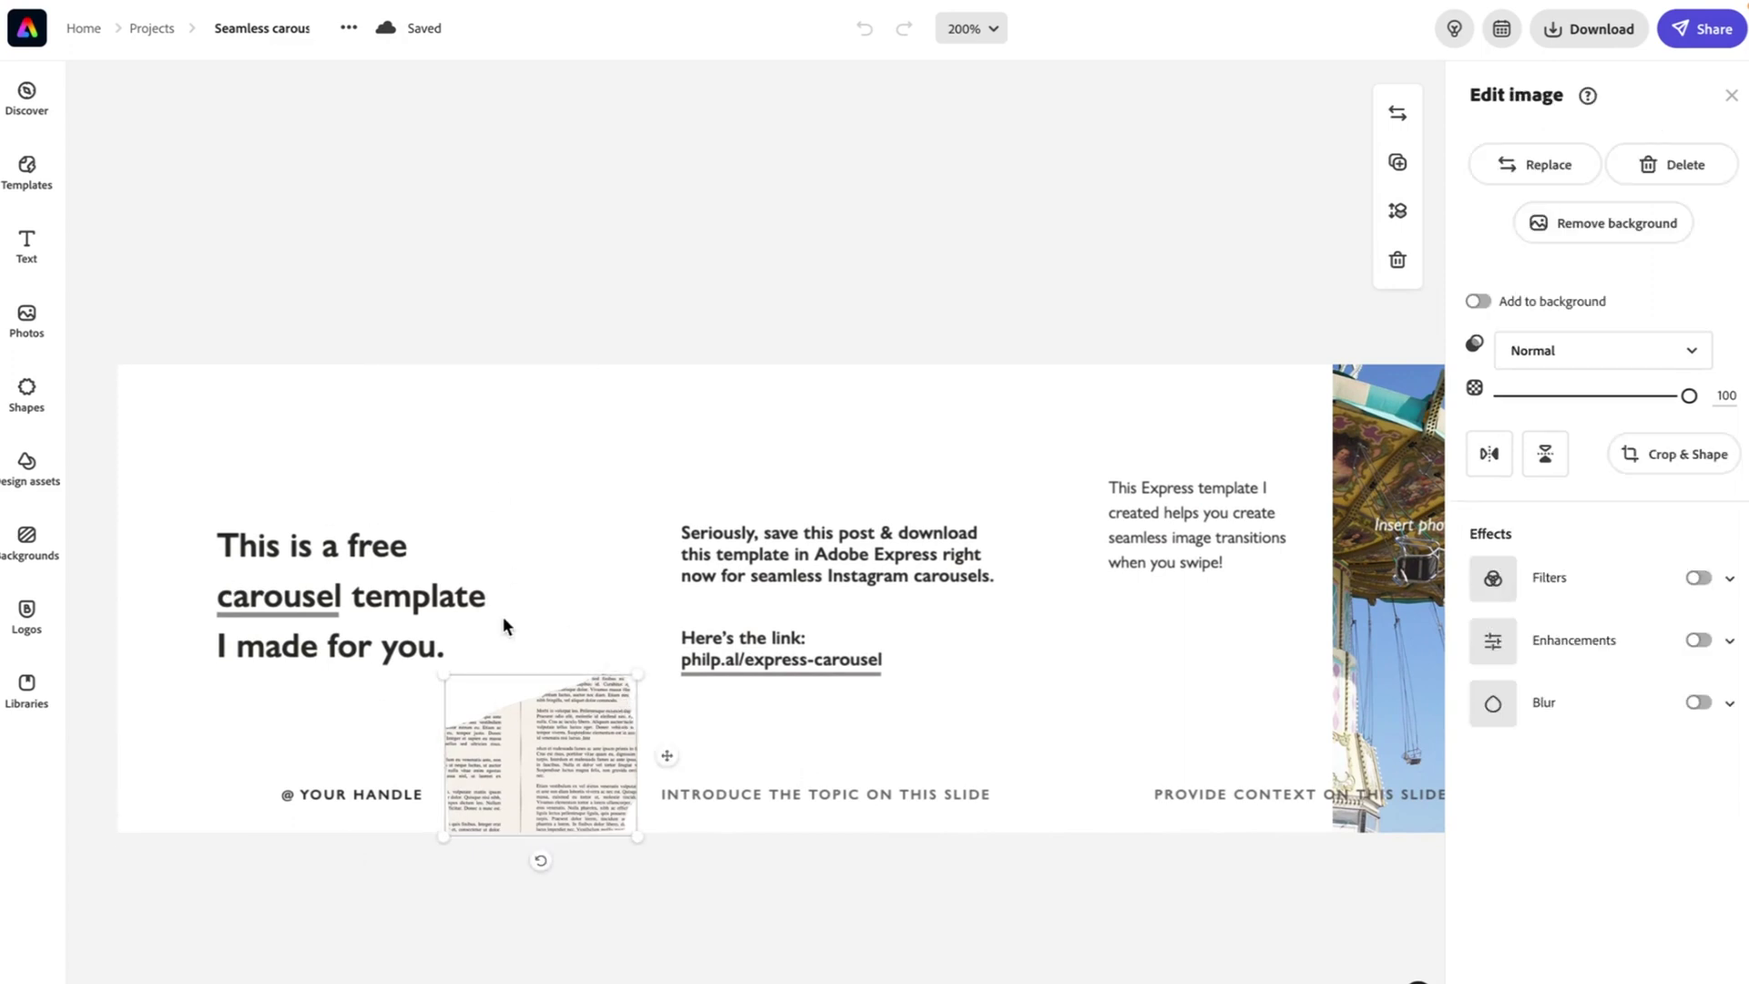
{"action": "left_click", "coordinate": [26, 463]}
{"action": "scroll", "coordinate": [258, 565], "scroll_direction": "down", "scroll_amount": 3}
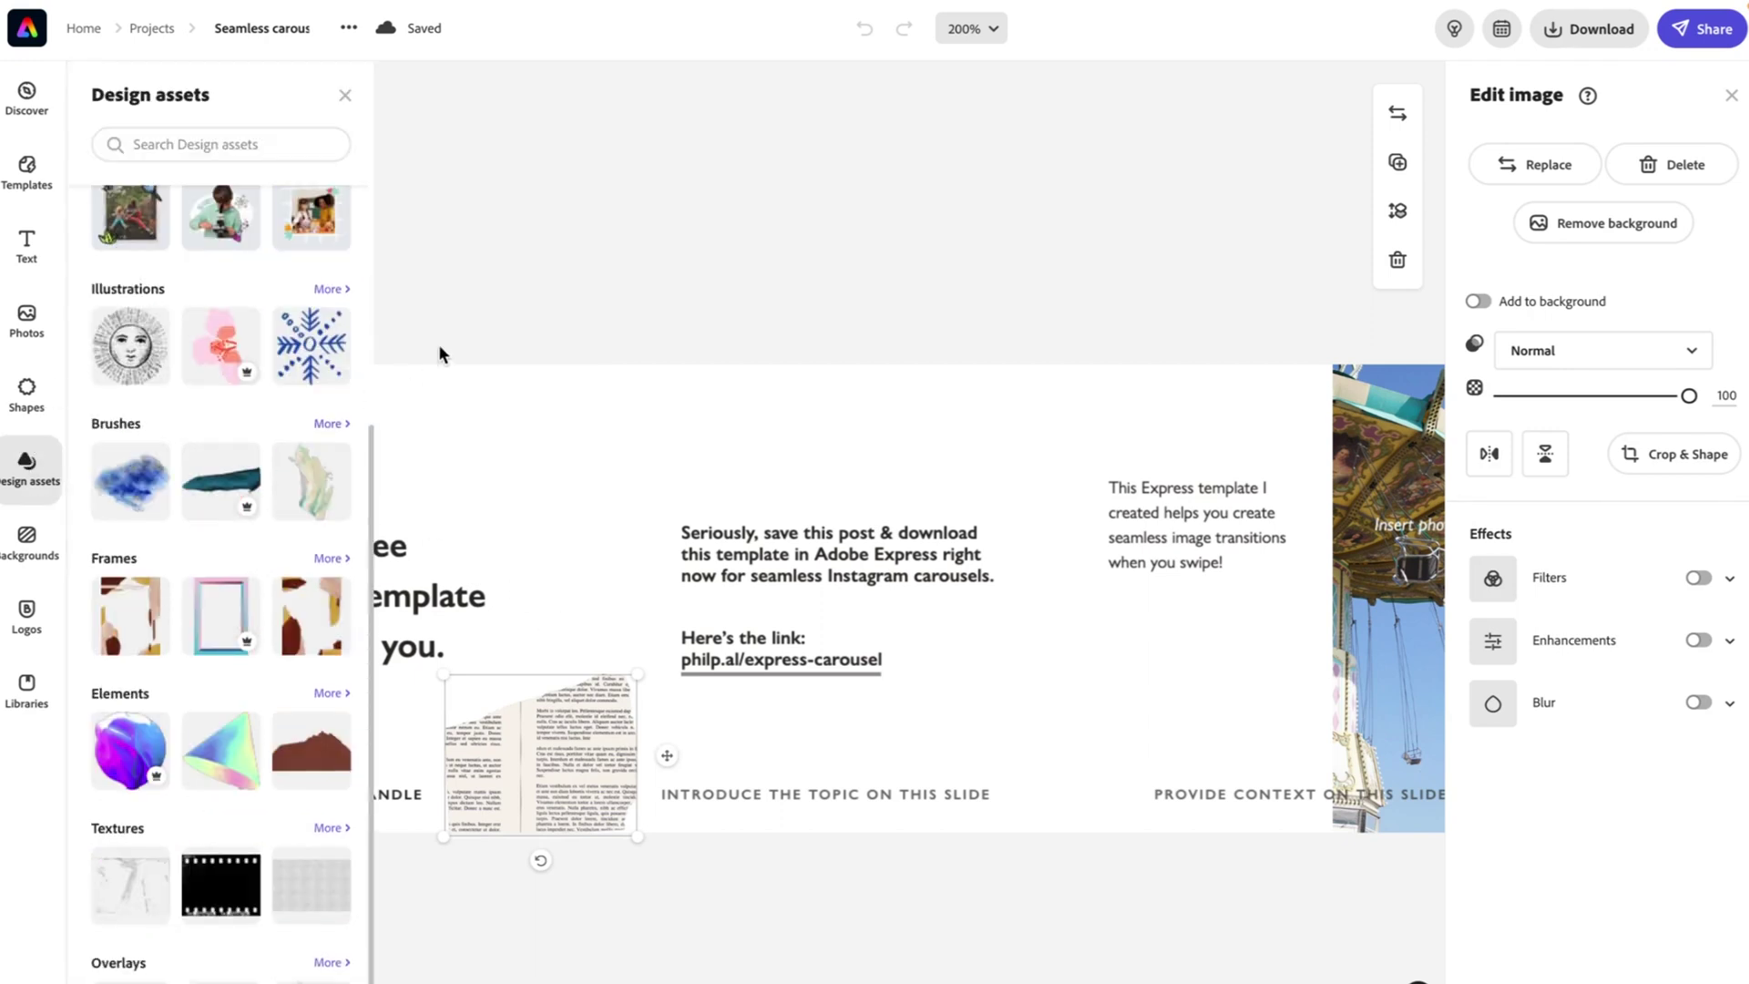
{"action": "left_click", "coordinate": [346, 97]}
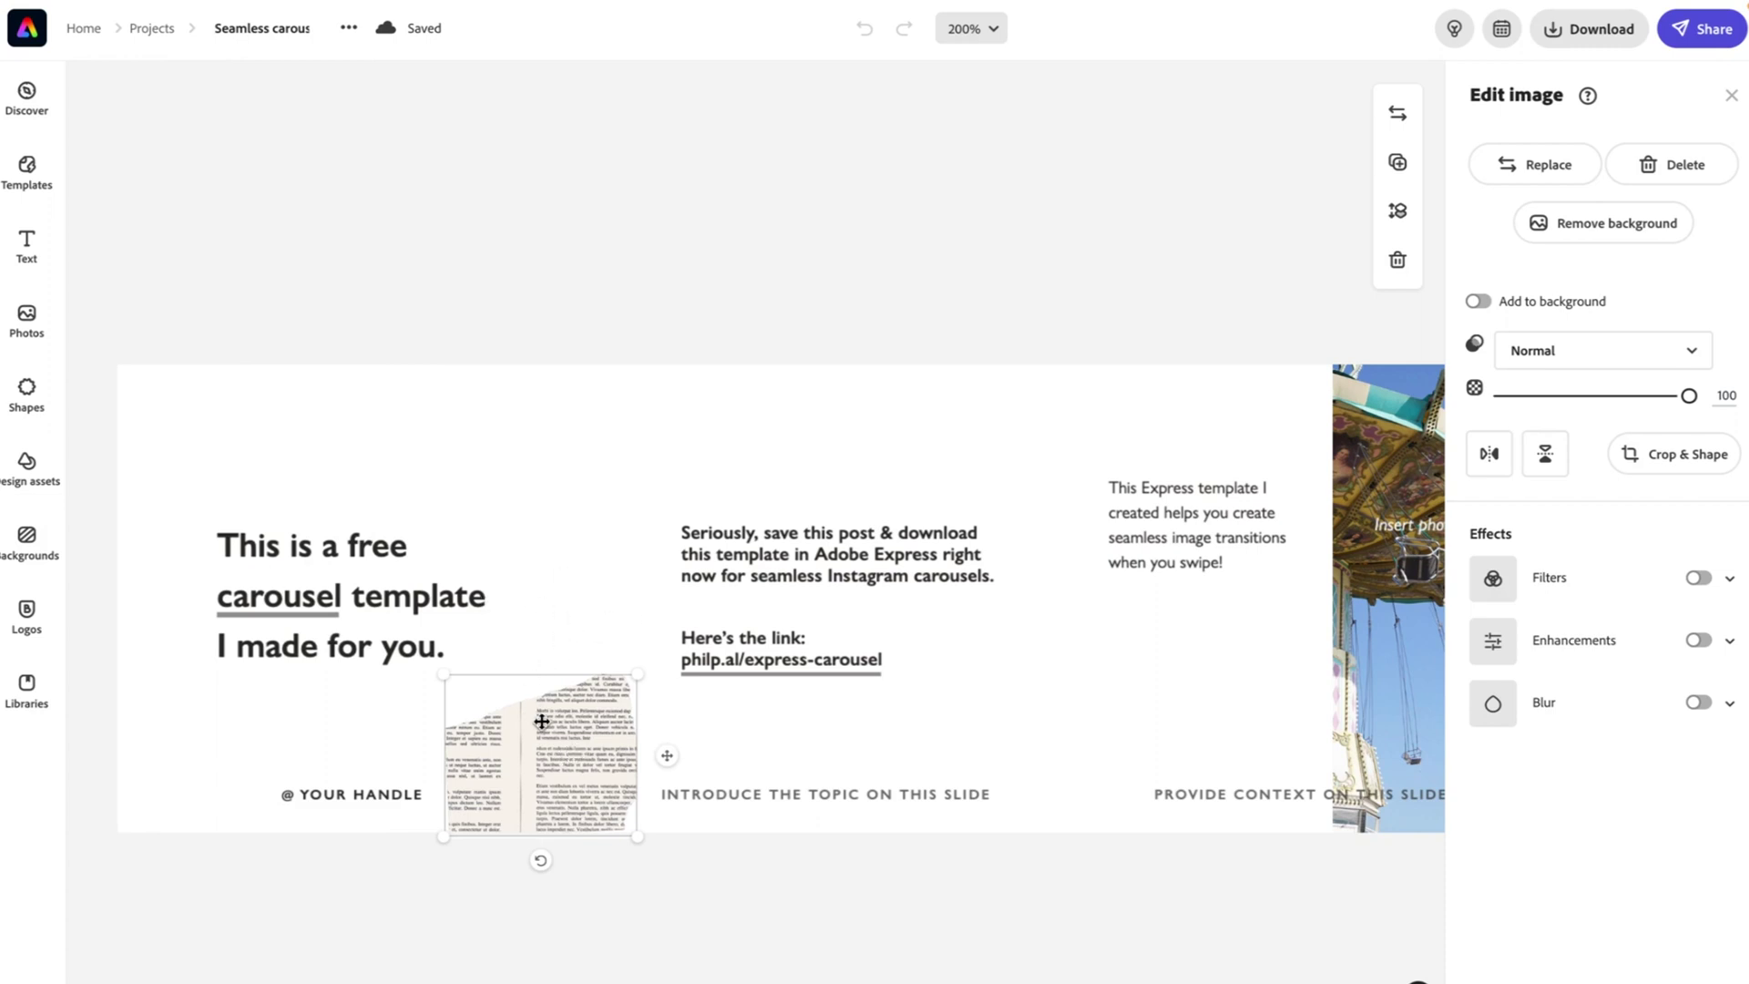
{"action": "left_click", "coordinate": [532, 292]}
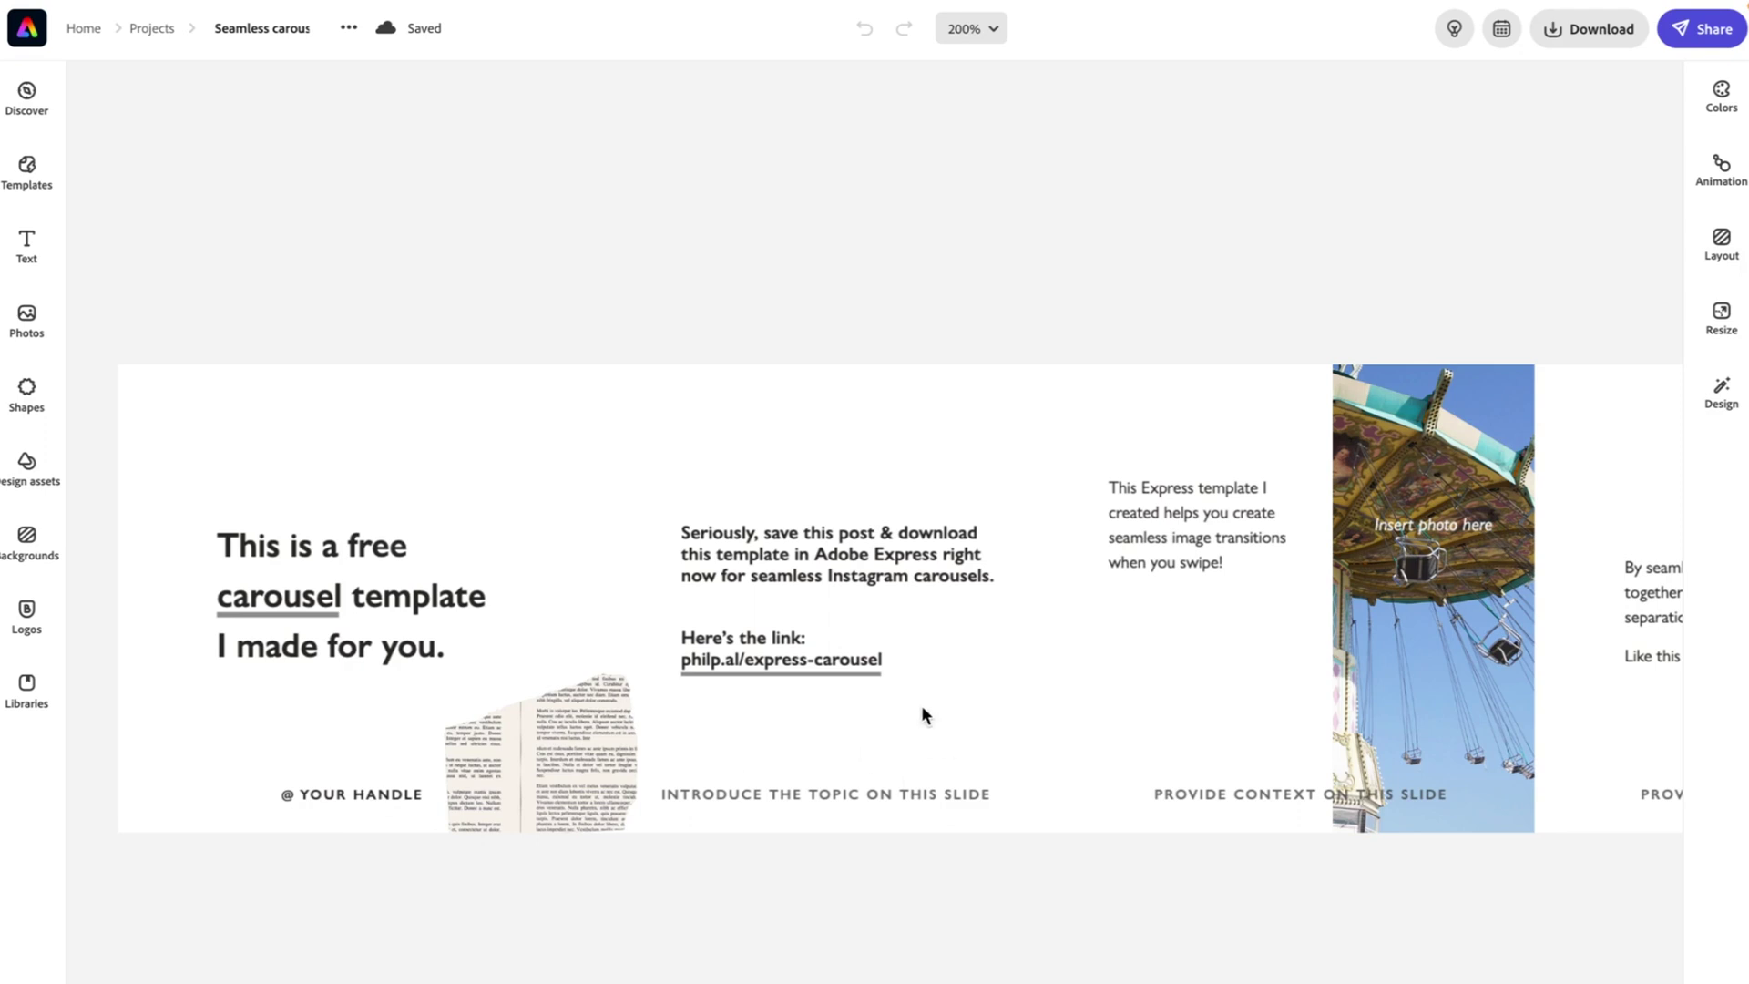
{"action": "scroll", "coordinate": [900, 700], "scroll_direction": "right", "scroll_amount": 5}
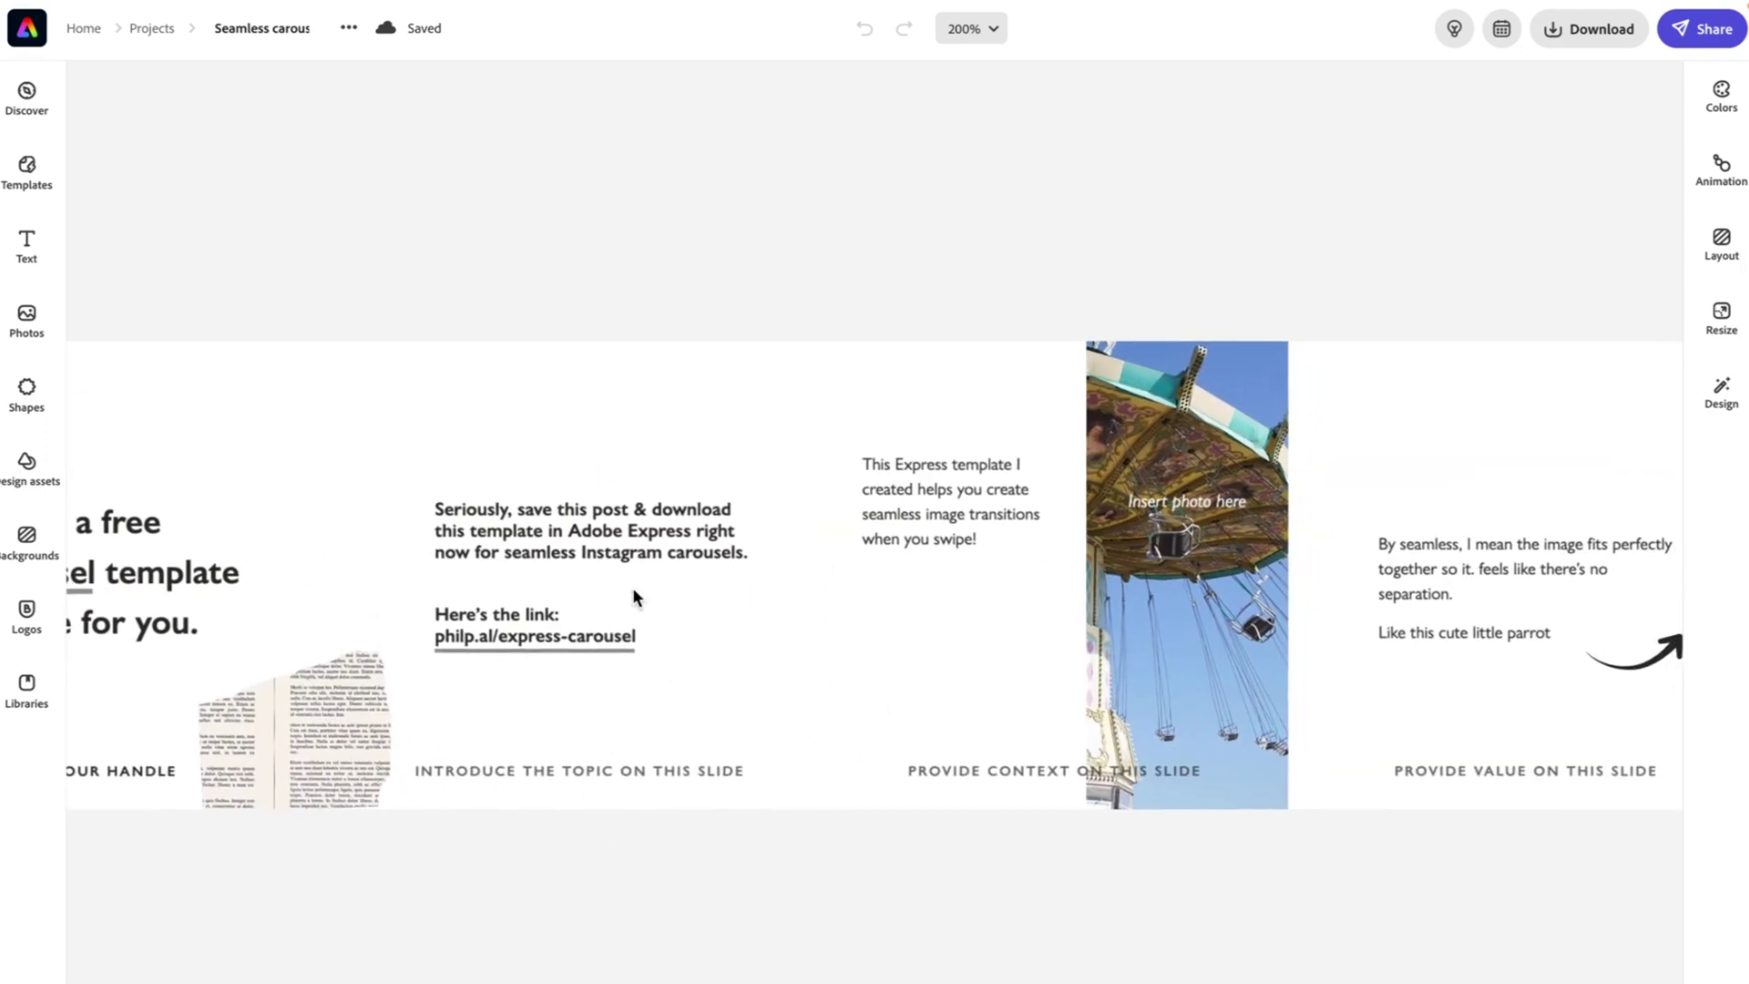
{"action": "scroll", "coordinate": [789, 659], "scroll_direction": "right", "scroll_amount": 5}
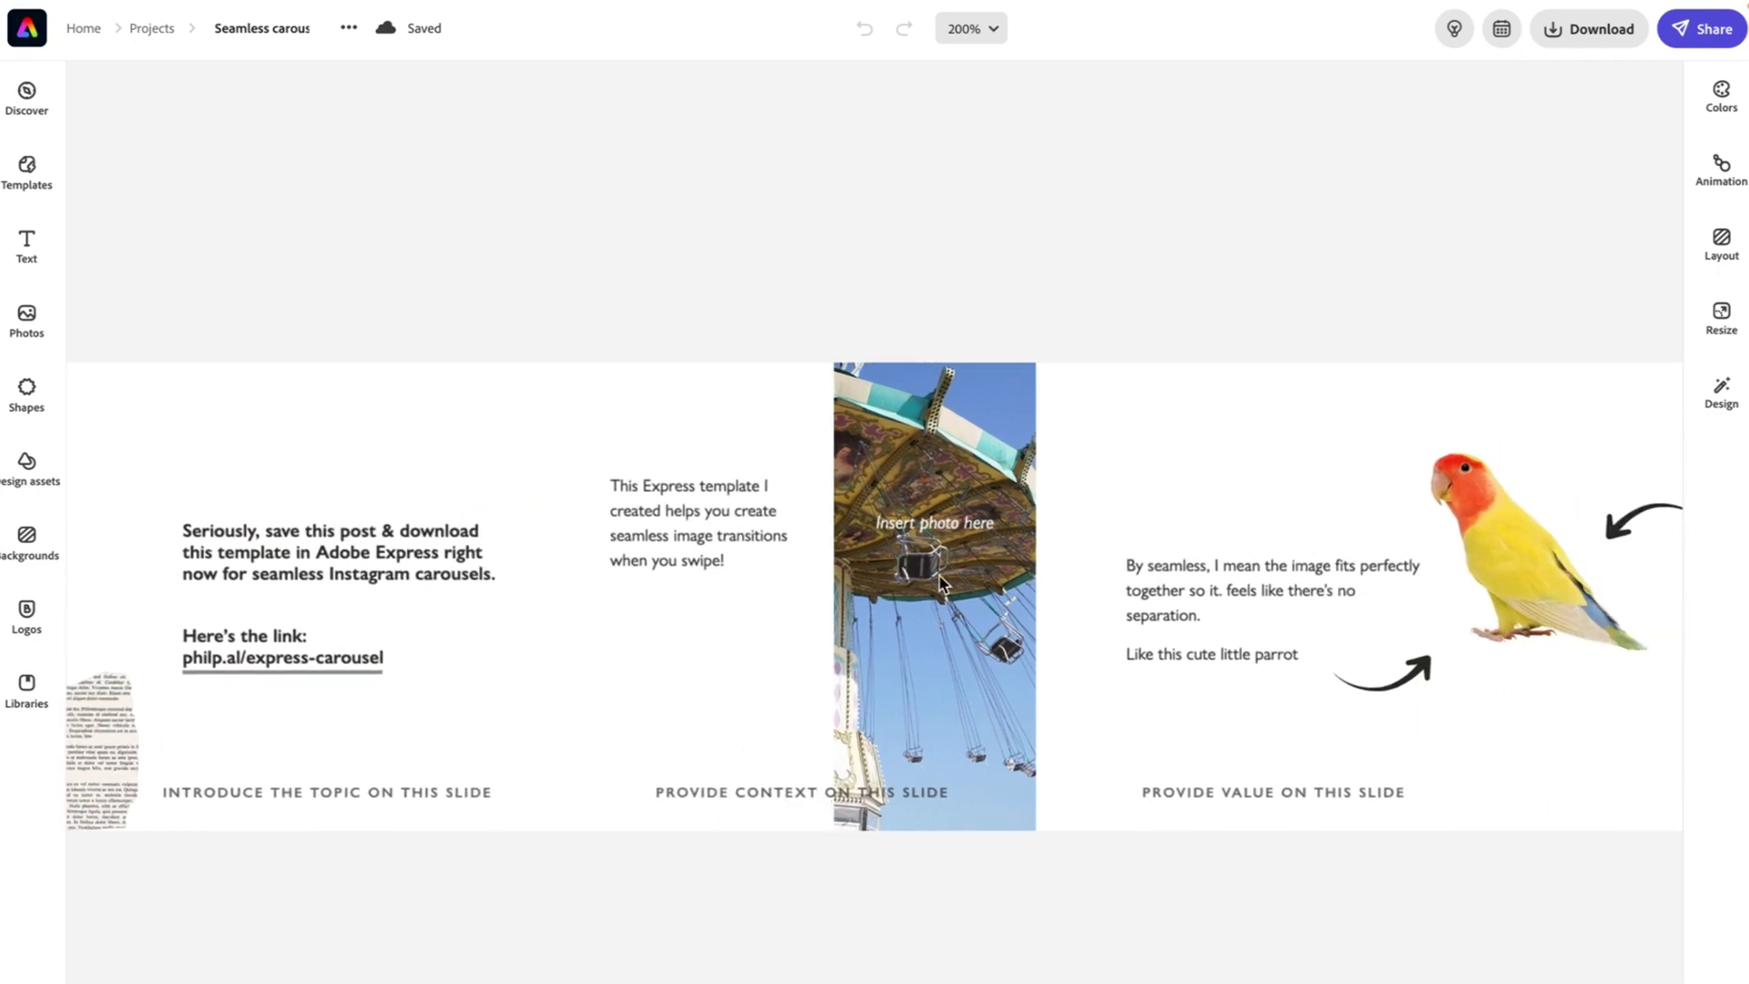
{"action": "left_click", "coordinate": [902, 428]}
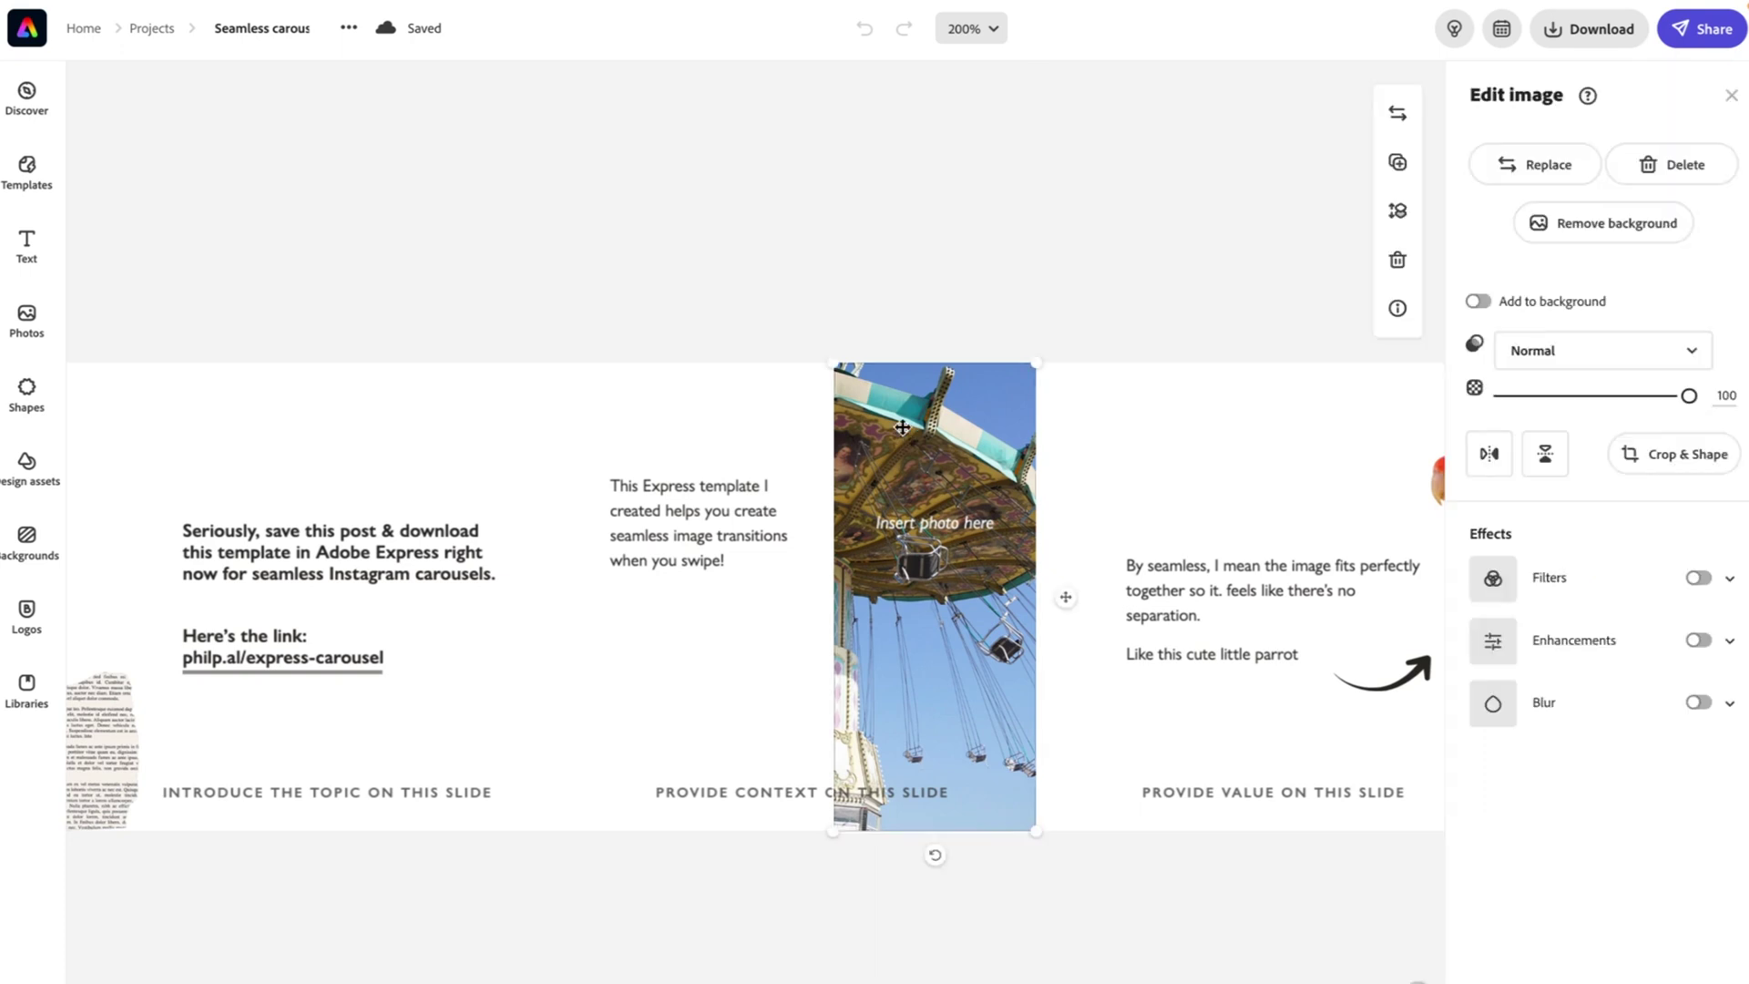
{"action": "left_click", "coordinate": [36, 352]}
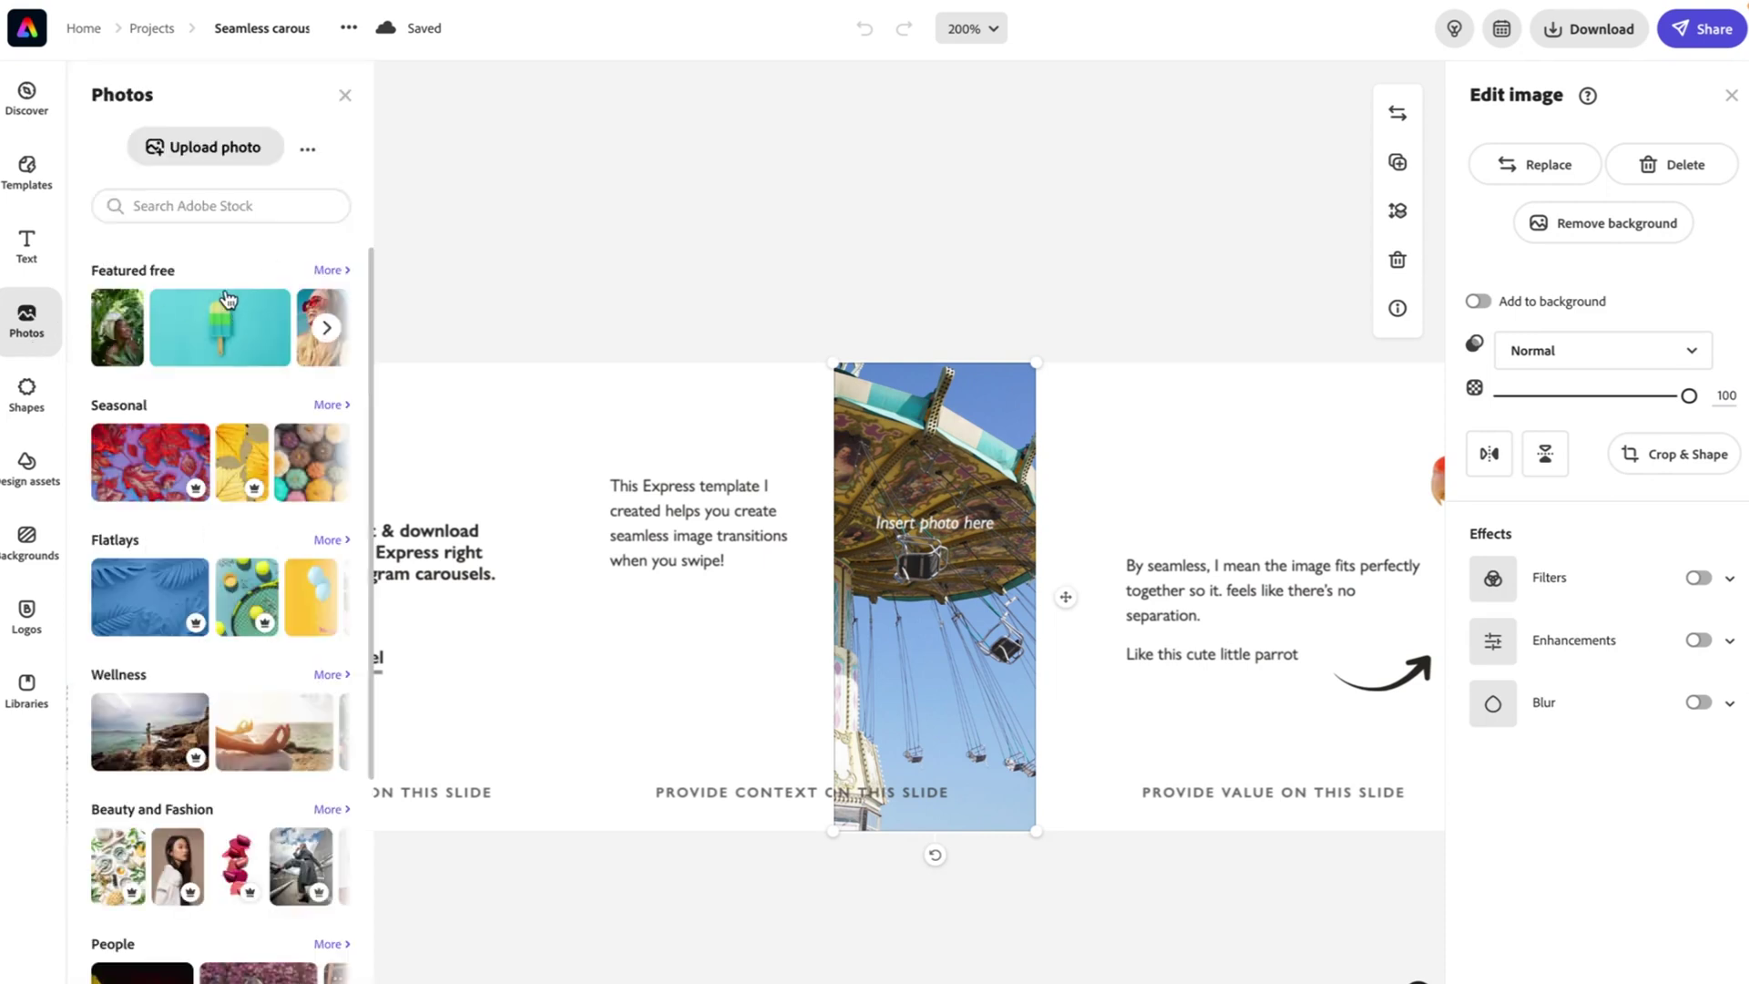
{"action": "left_click", "coordinate": [207, 218]}
{"action": "type", "text": "carousel"}
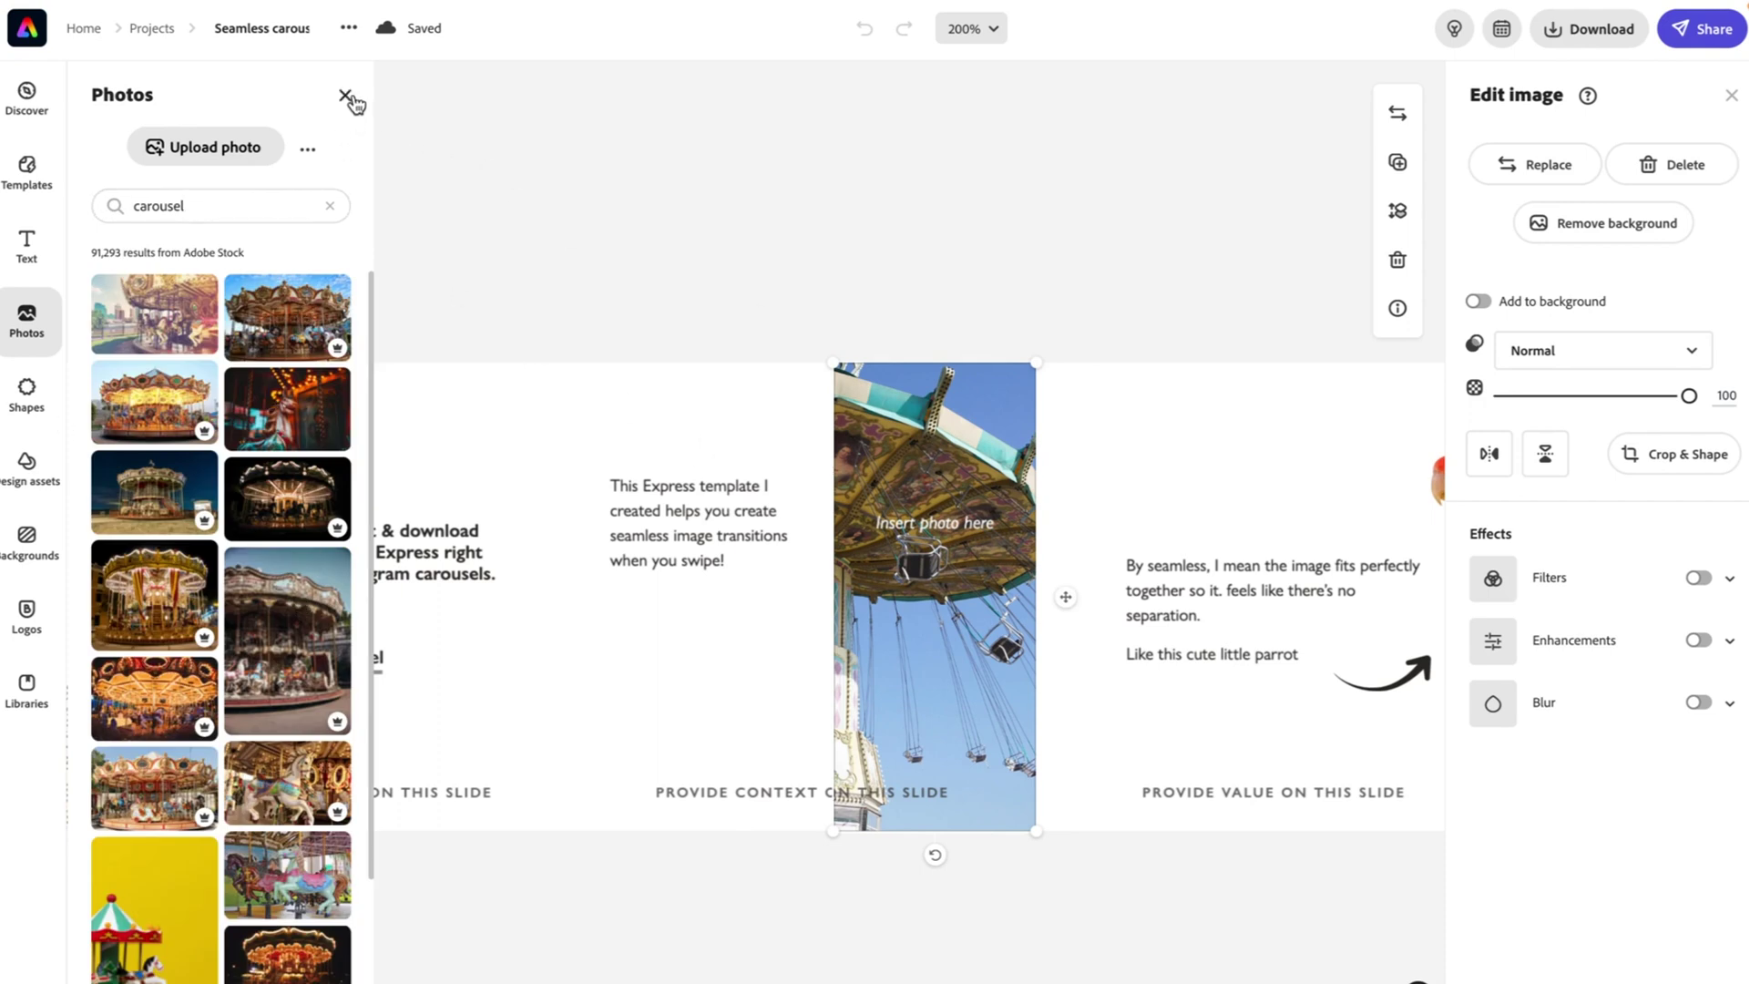
{"action": "left_click", "coordinate": [347, 97]}
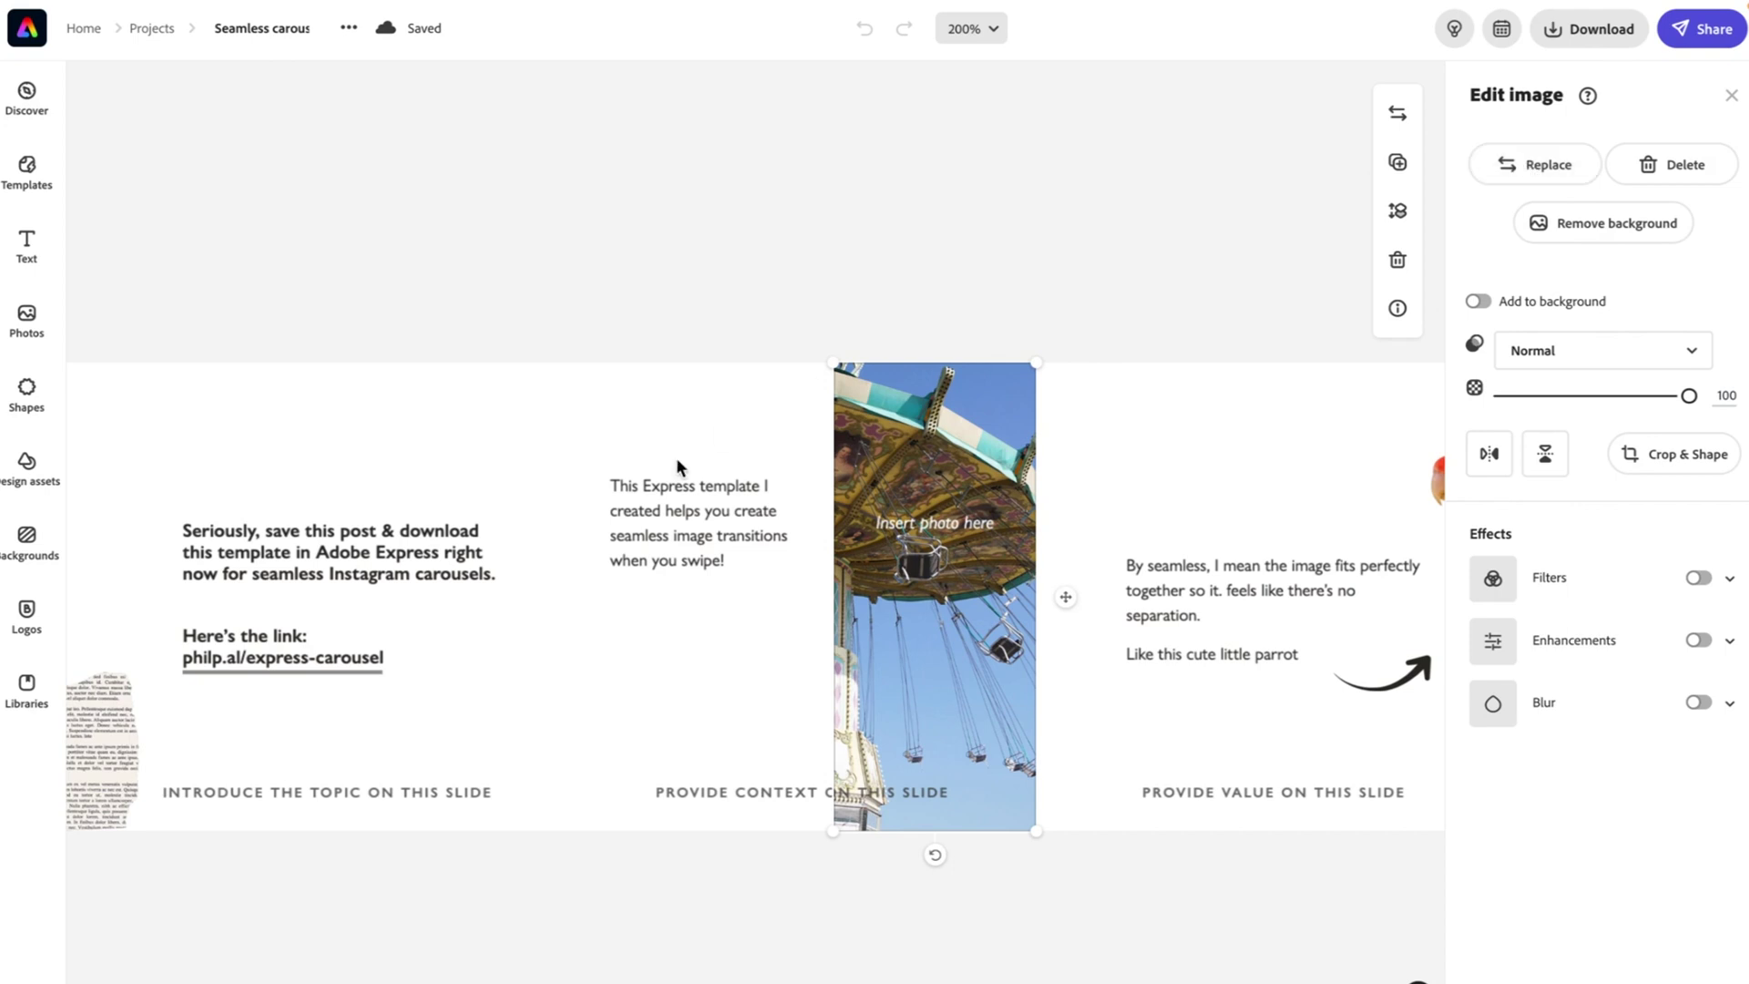
{"action": "scroll", "coordinate": [677, 462], "scroll_direction": "right", "scroll_amount": 5}
{"action": "scroll", "coordinate": [676, 457], "scroll_direction": "right", "scroll_amount": 3}
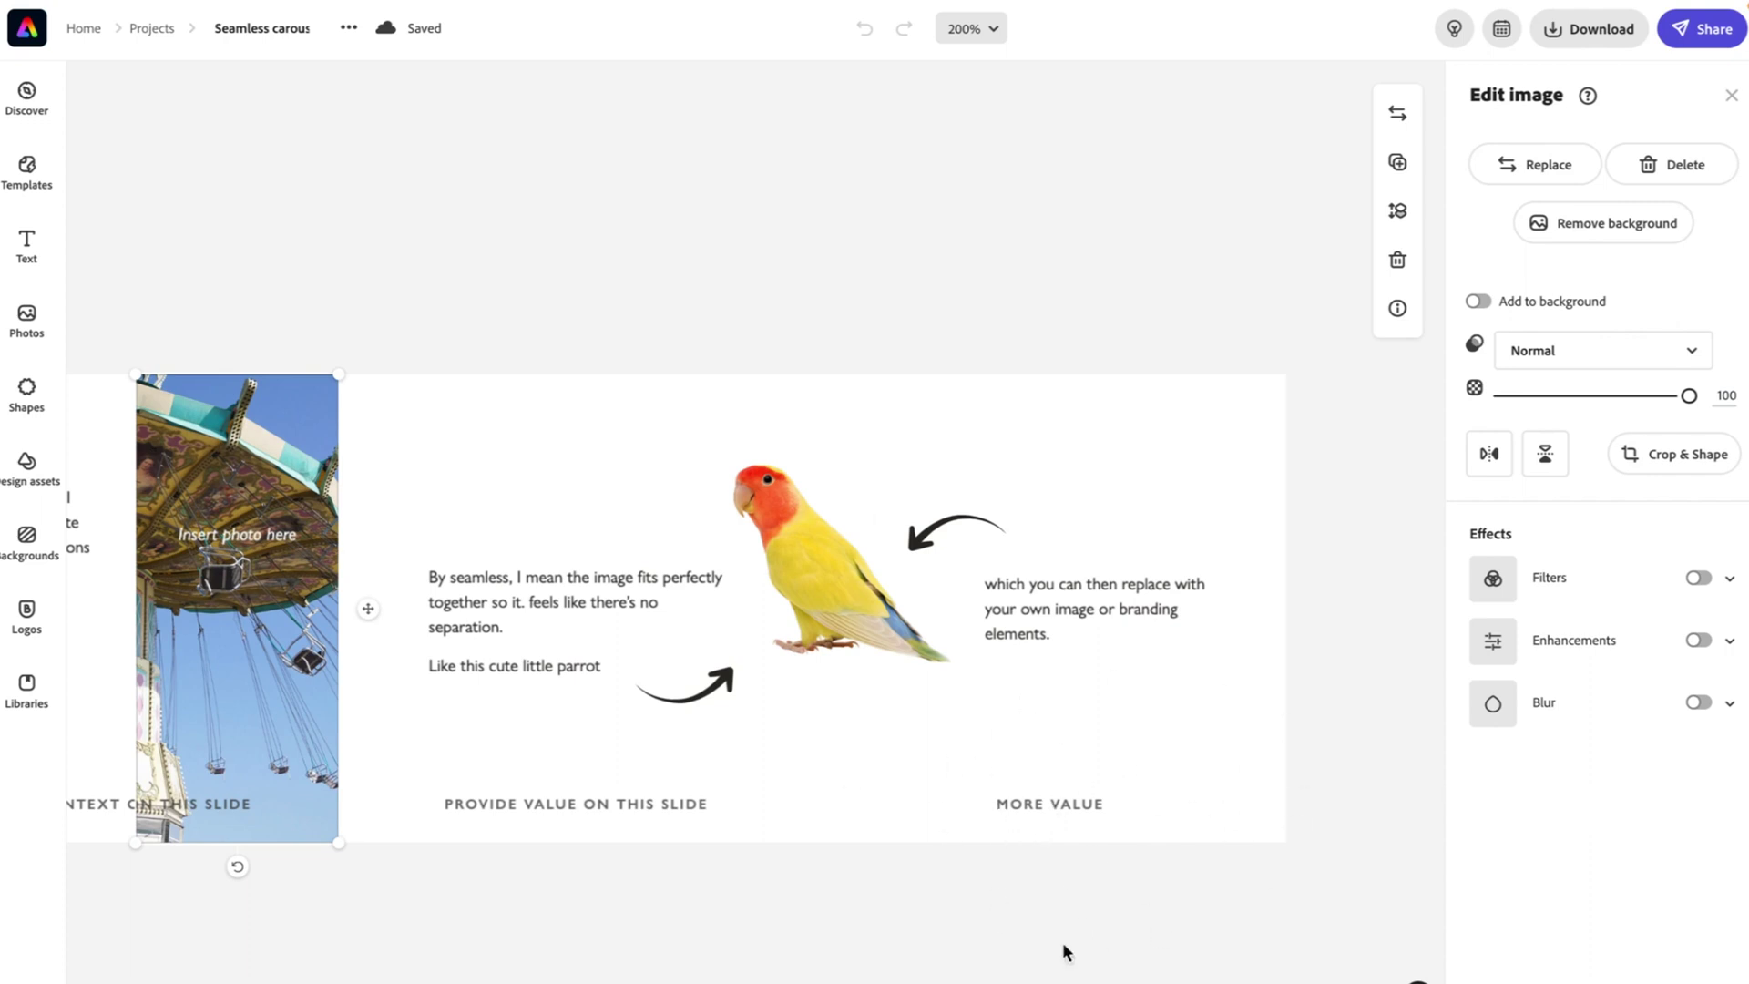
{"action": "scroll", "coordinate": [874, 957], "scroll_direction": "right", "scroll_amount": 10}
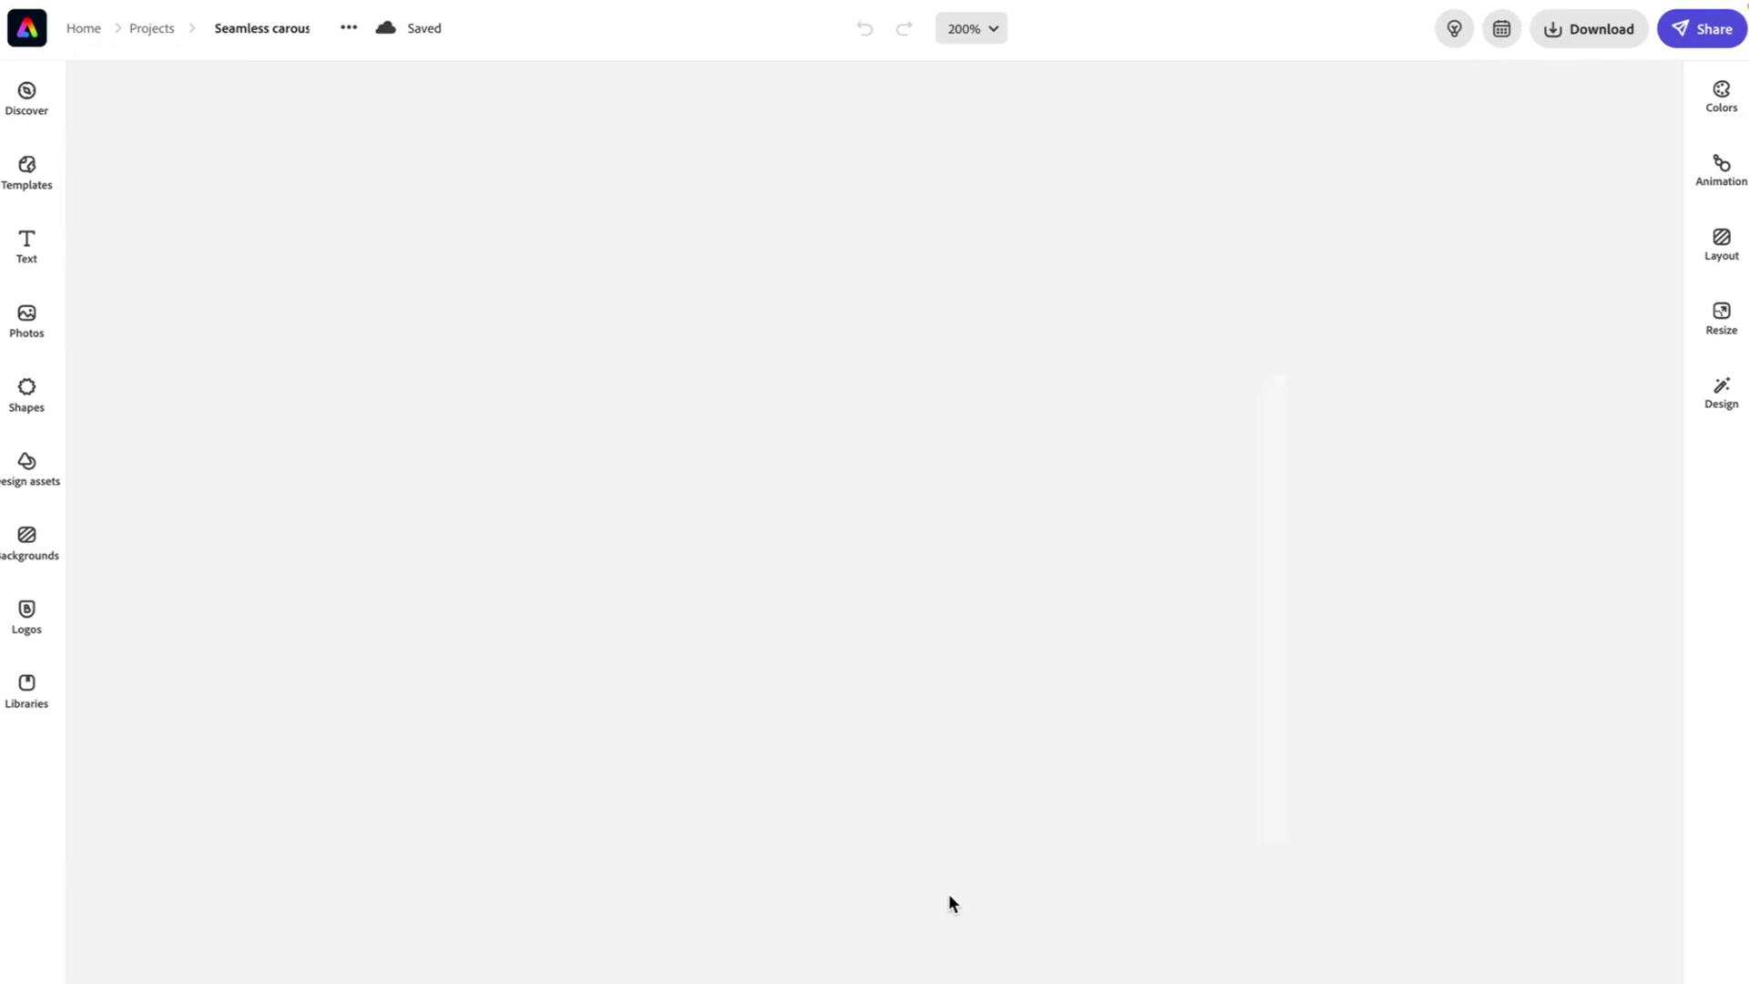
{"action": "scroll", "coordinate": [949, 897], "scroll_direction": "left", "scroll_amount": 10}
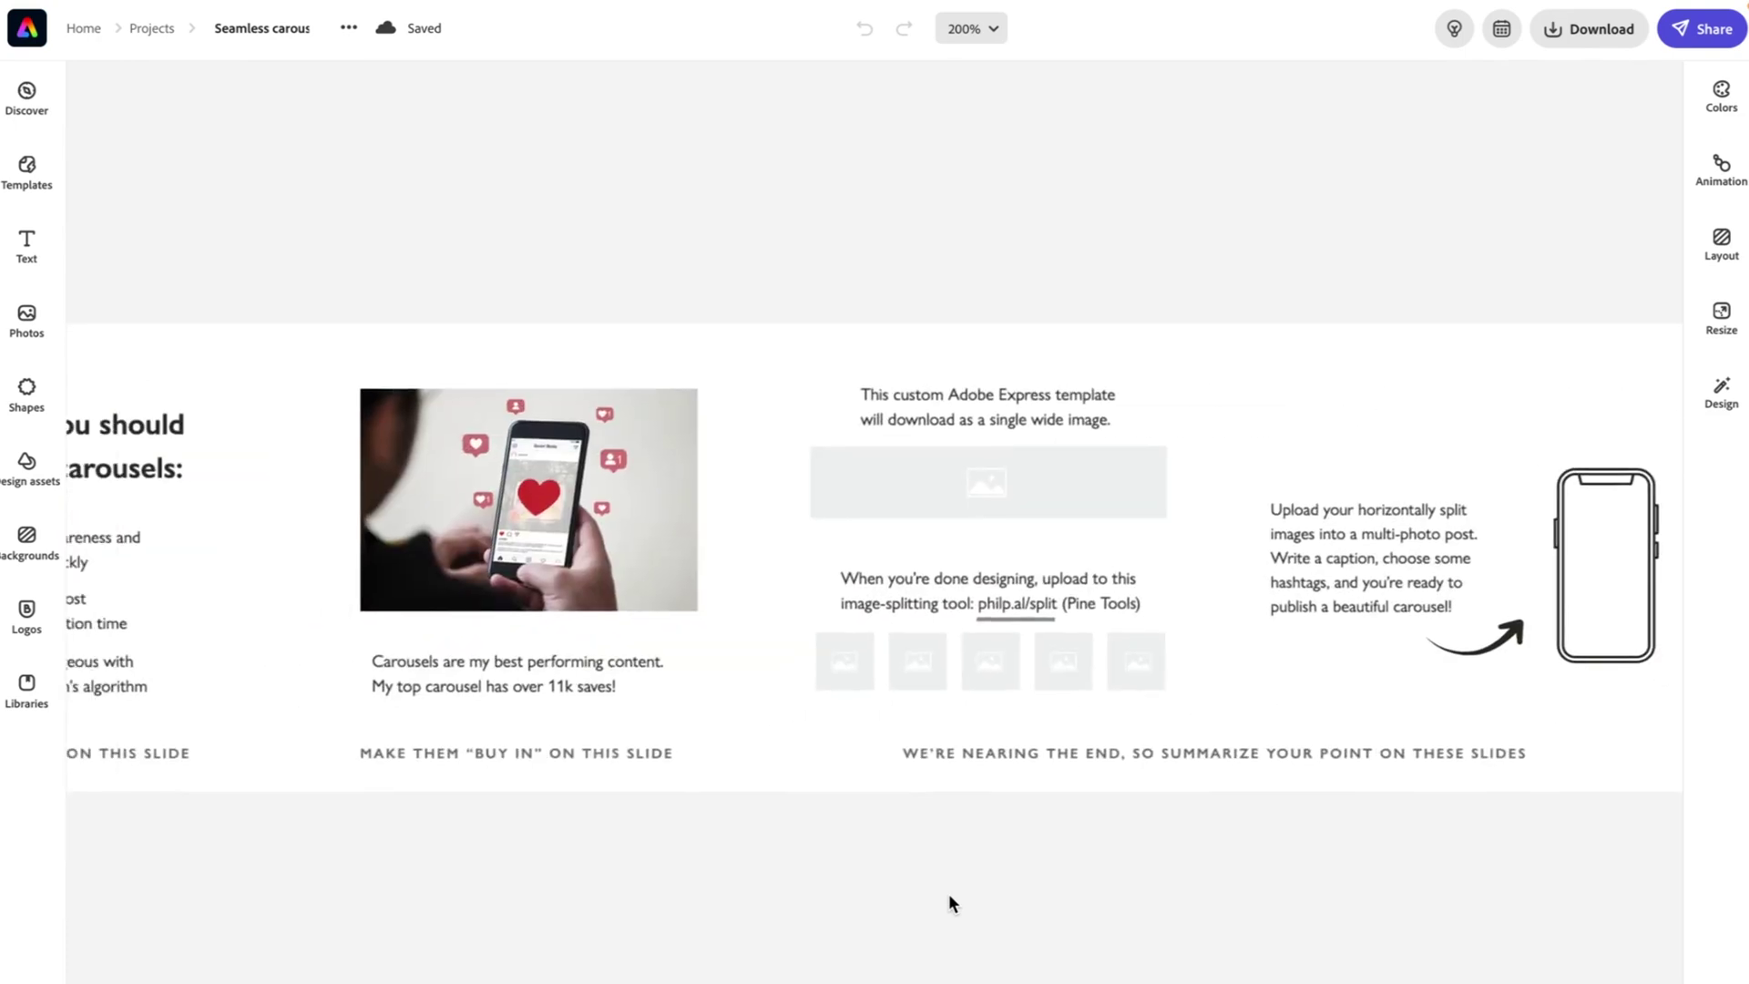
{"action": "scroll", "coordinate": [948, 902], "scroll_direction": "left", "scroll_amount": 3}
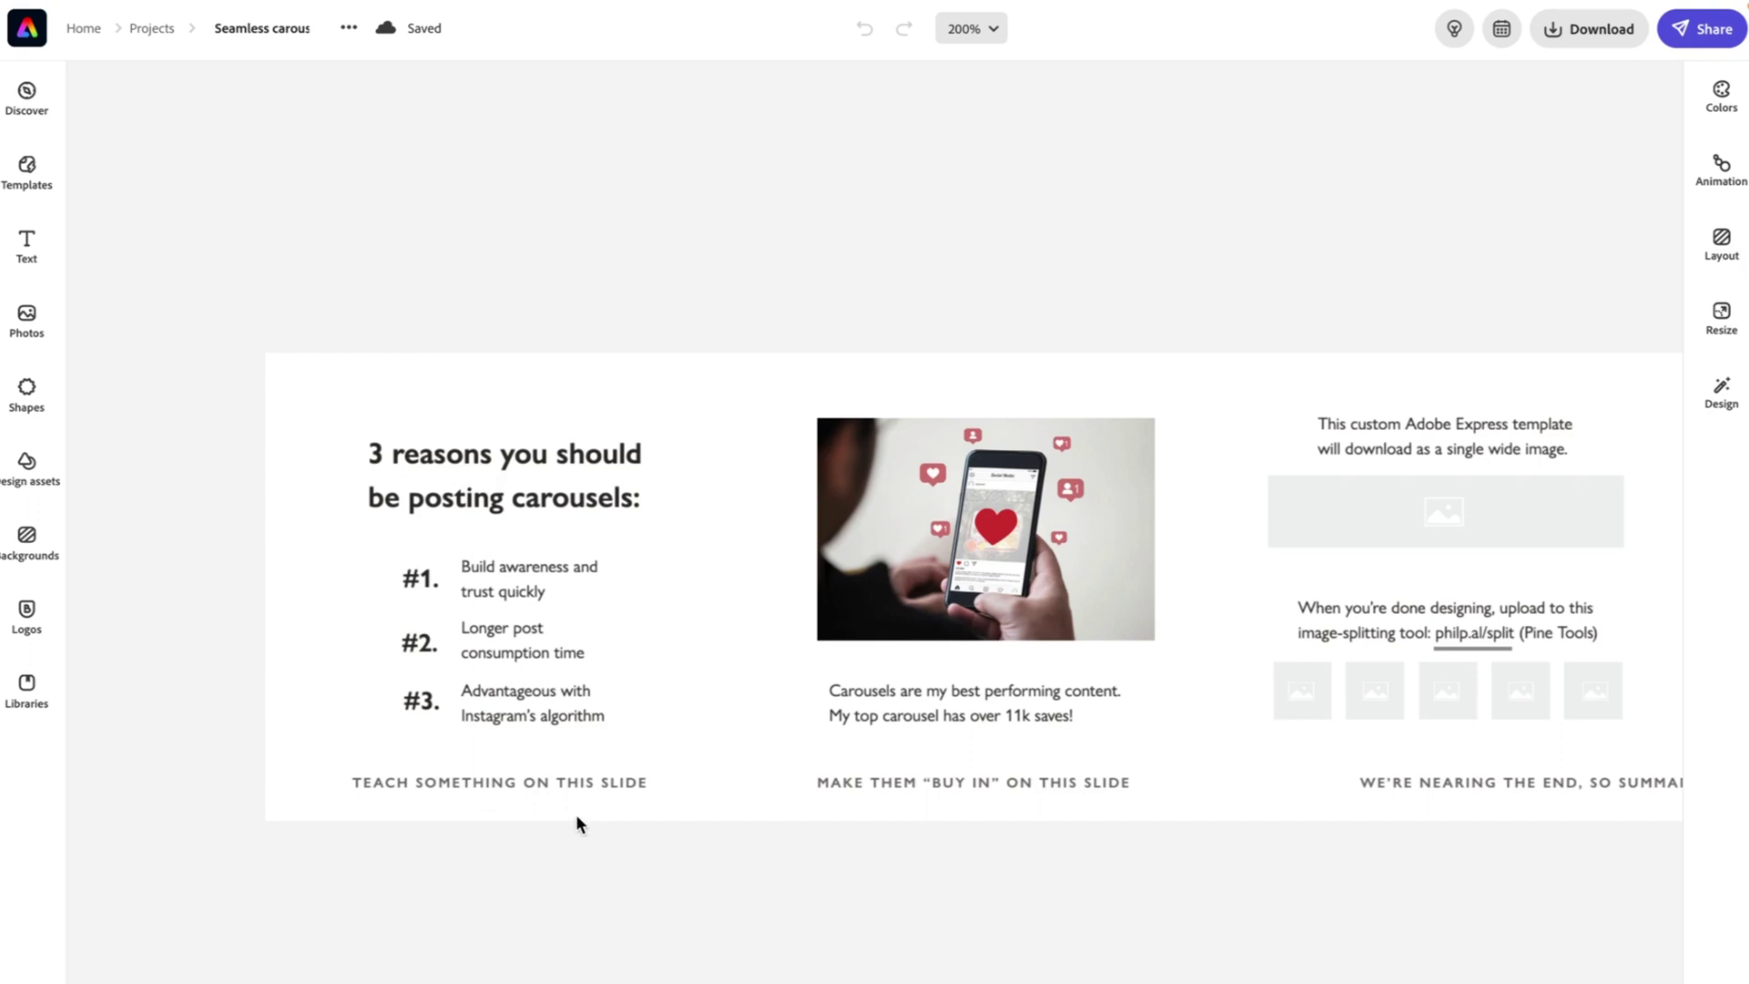
{"action": "scroll", "coordinate": [858, 736], "scroll_direction": "right", "scroll_amount": 5}
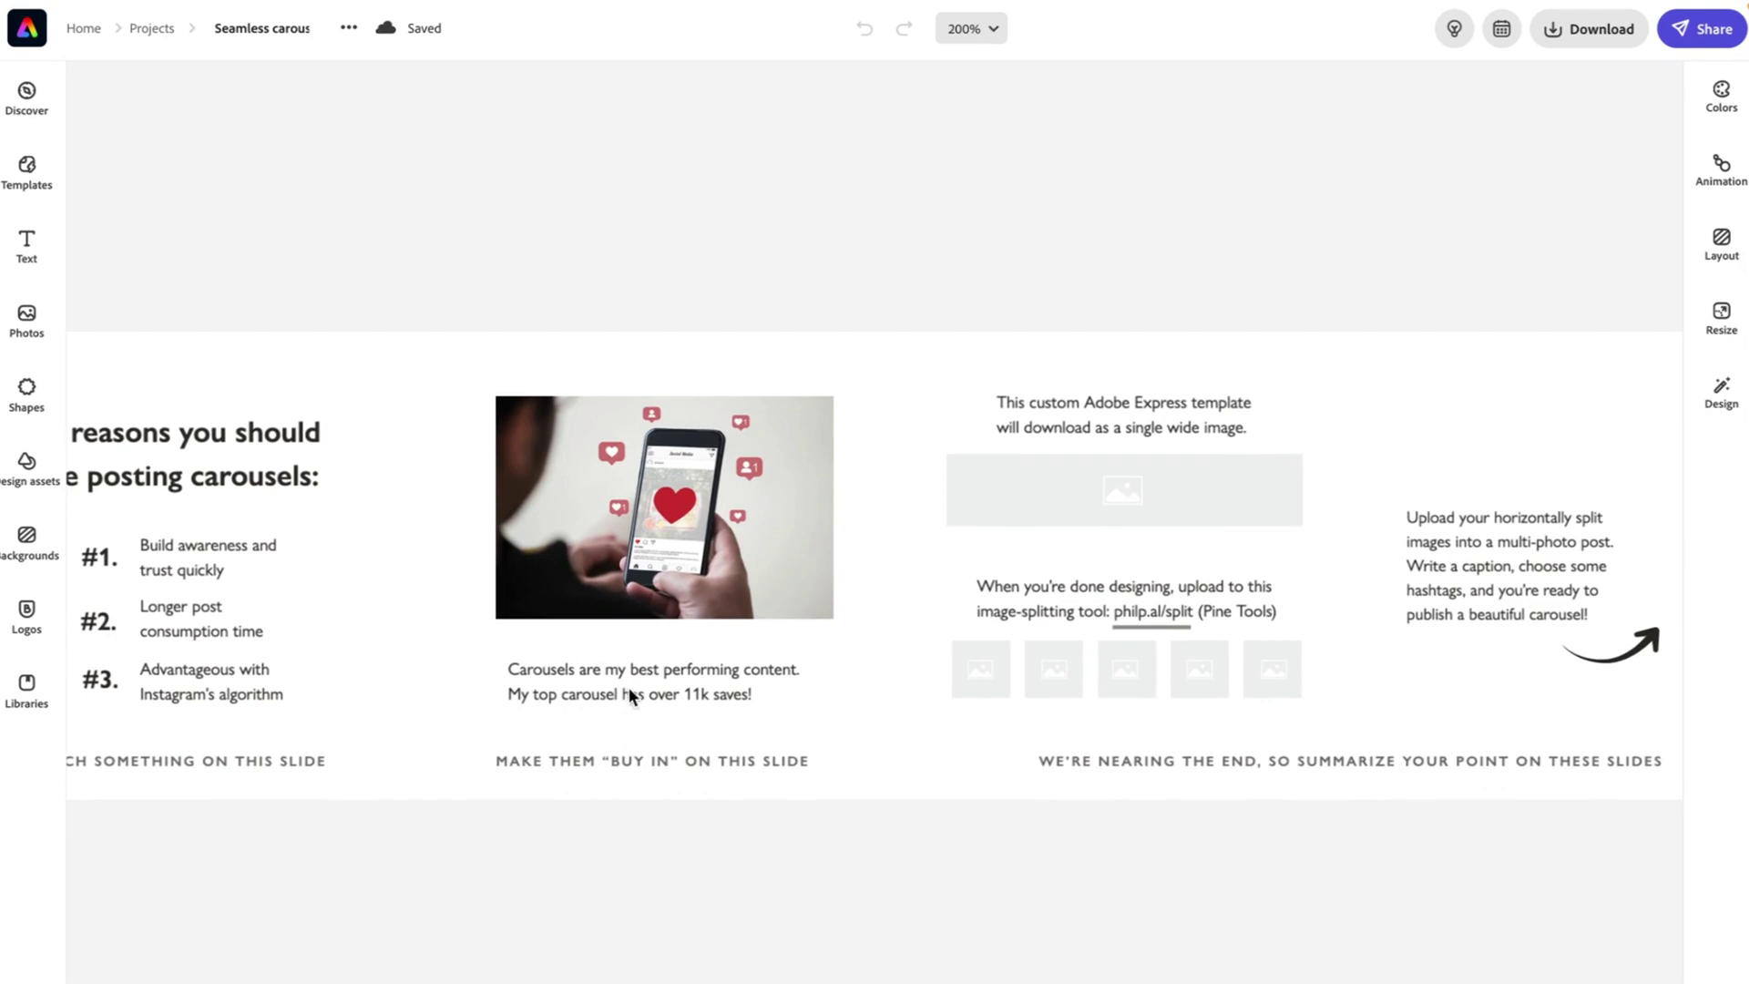
{"action": "scroll", "coordinate": [760, 687], "scroll_direction": "right", "scroll_amount": 5}
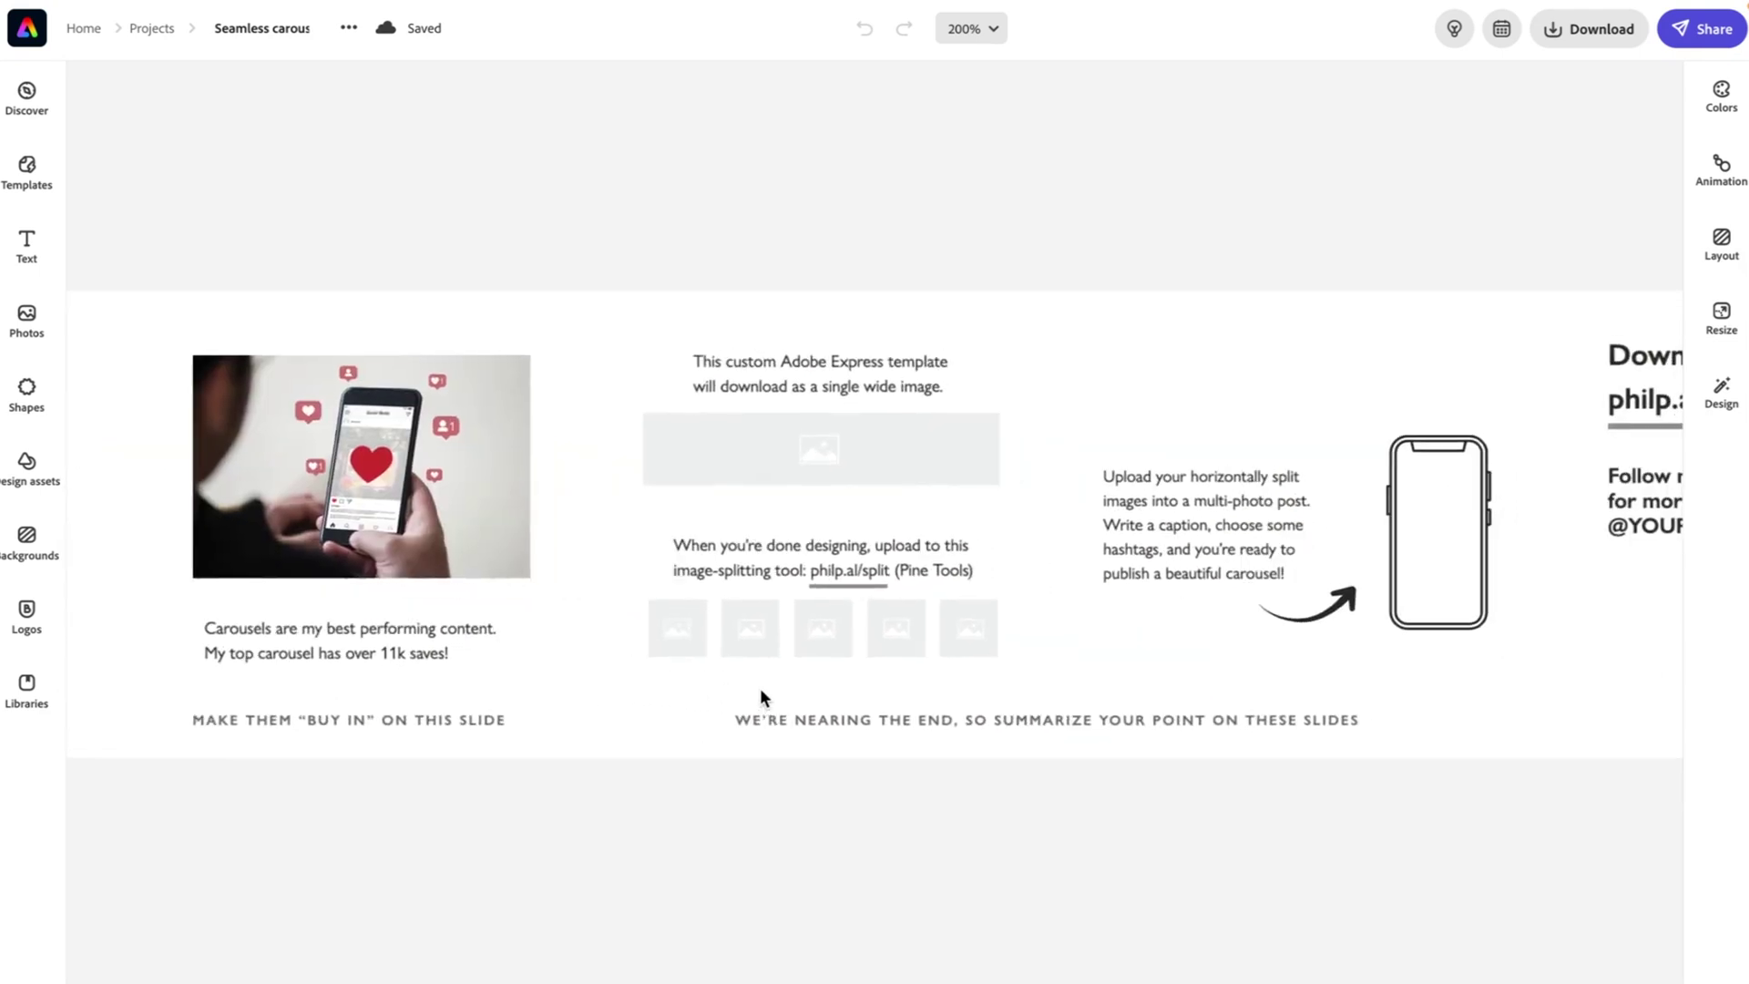
{"action": "scroll", "coordinate": [760, 687], "scroll_direction": "right", "scroll_amount": 3}
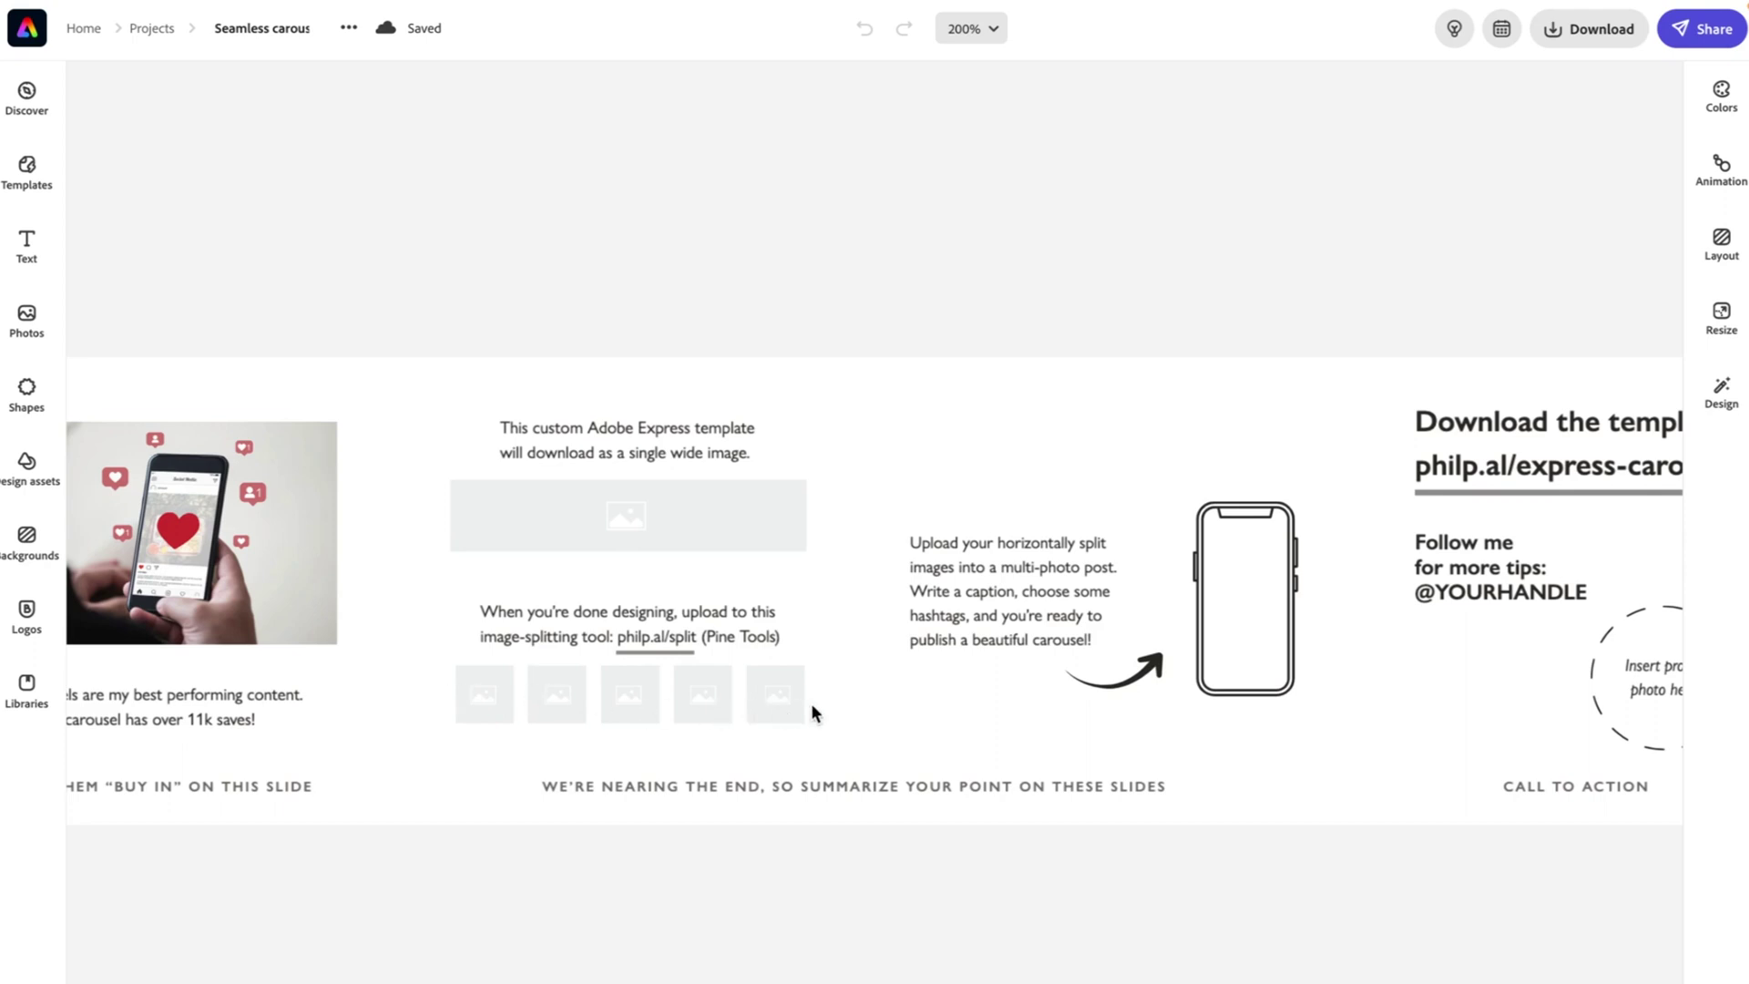
{"action": "scroll", "coordinate": [938, 706], "scroll_direction": "right", "scroll_amount": 5}
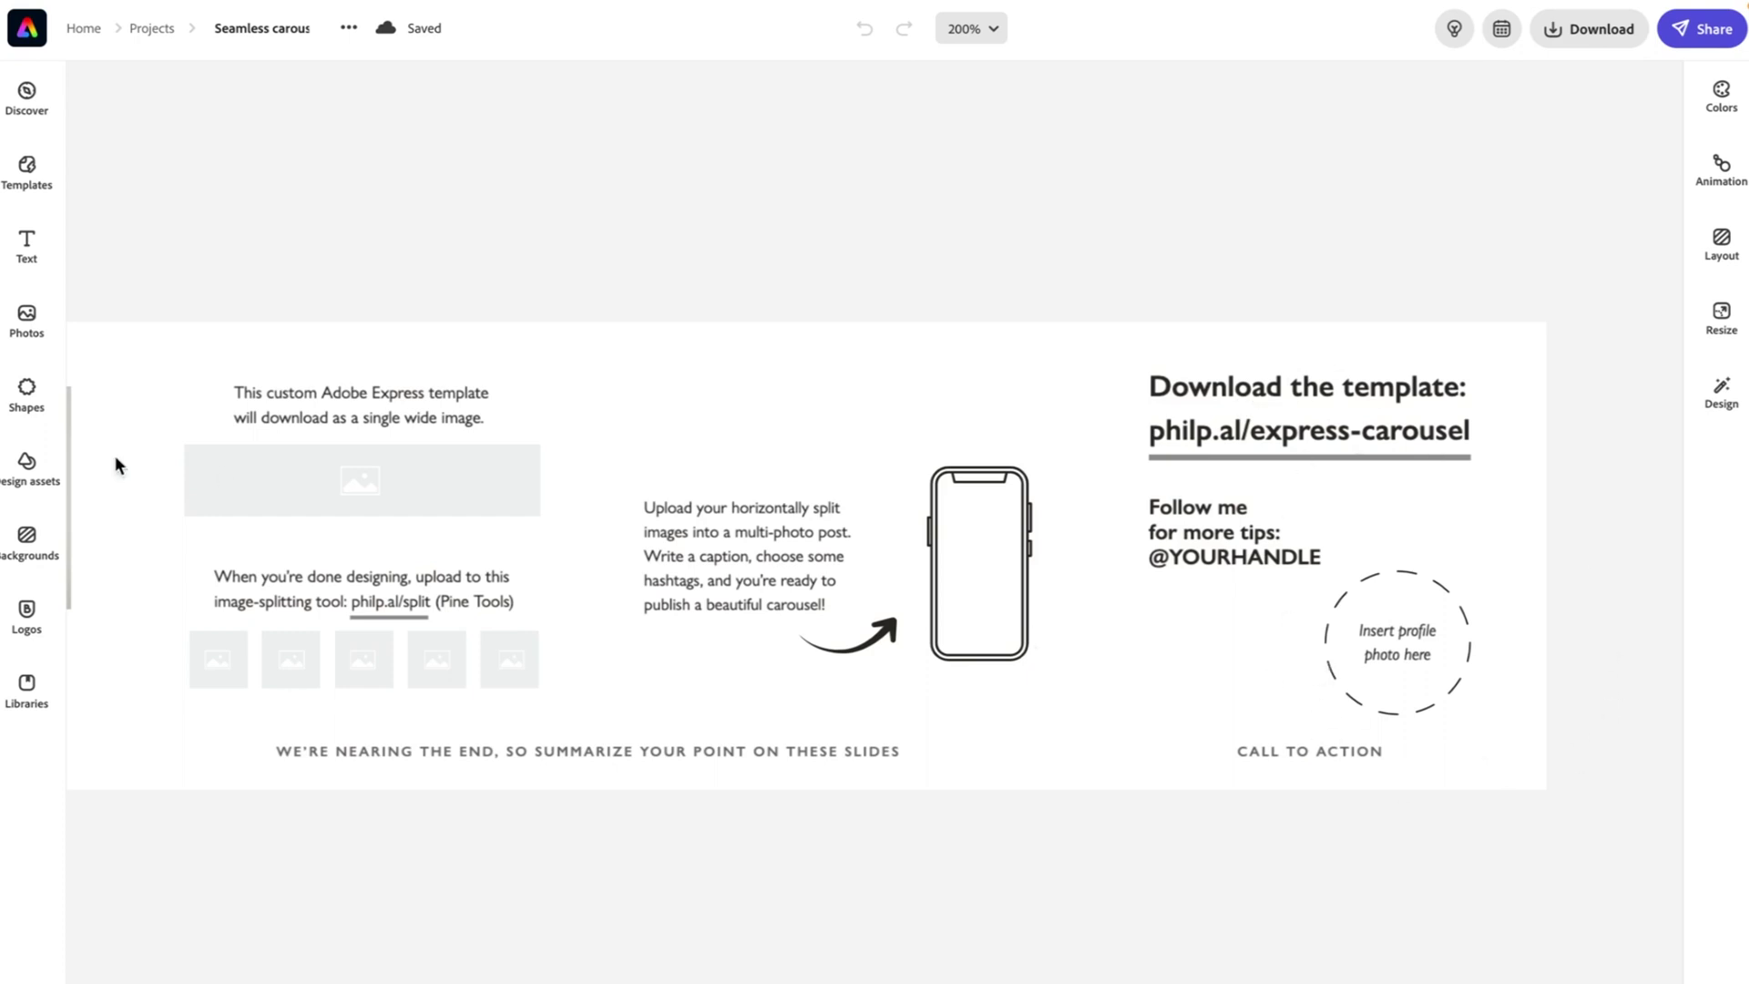
{"action": "left_click", "coordinate": [57, 323]}
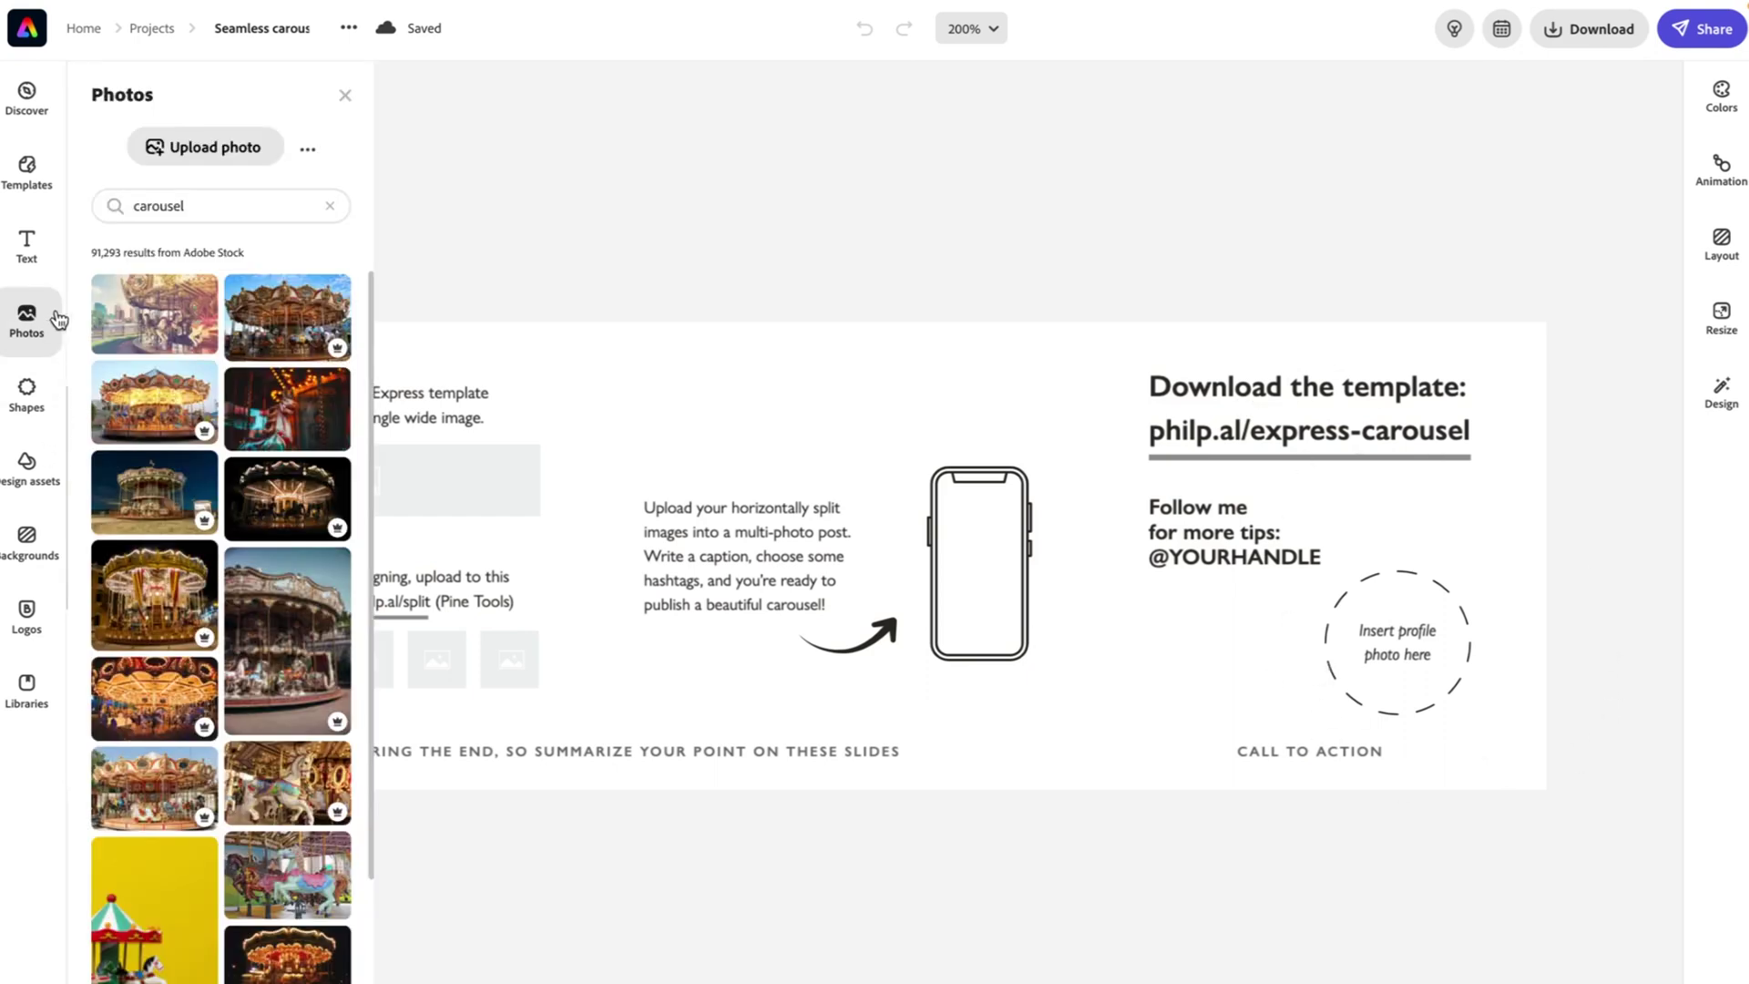
{"action": "left_click", "coordinate": [347, 96]}
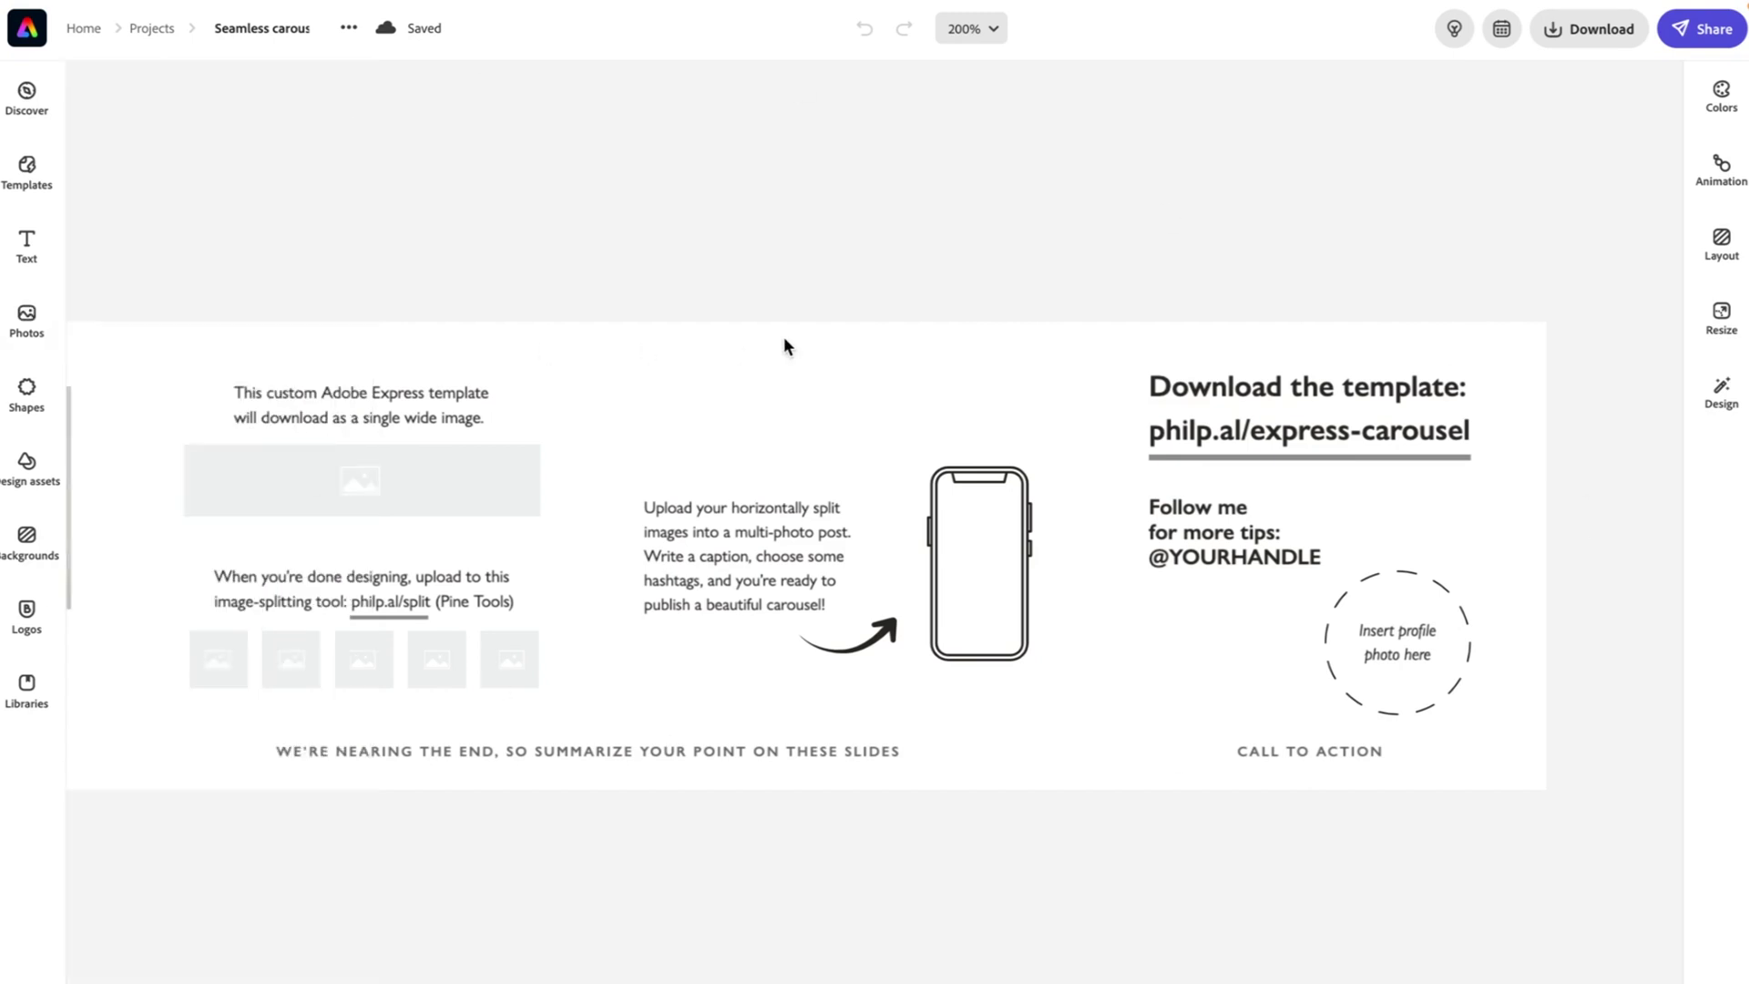
{"action": "scroll", "coordinate": [784, 347], "scroll_direction": "left", "scroll_amount": 5}
{"action": "scroll", "coordinate": [783, 347], "scroll_direction": "right", "scroll_amount": 4}
{"action": "scroll", "coordinate": [783, 347], "scroll_direction": "down", "scroll_amount": 2}
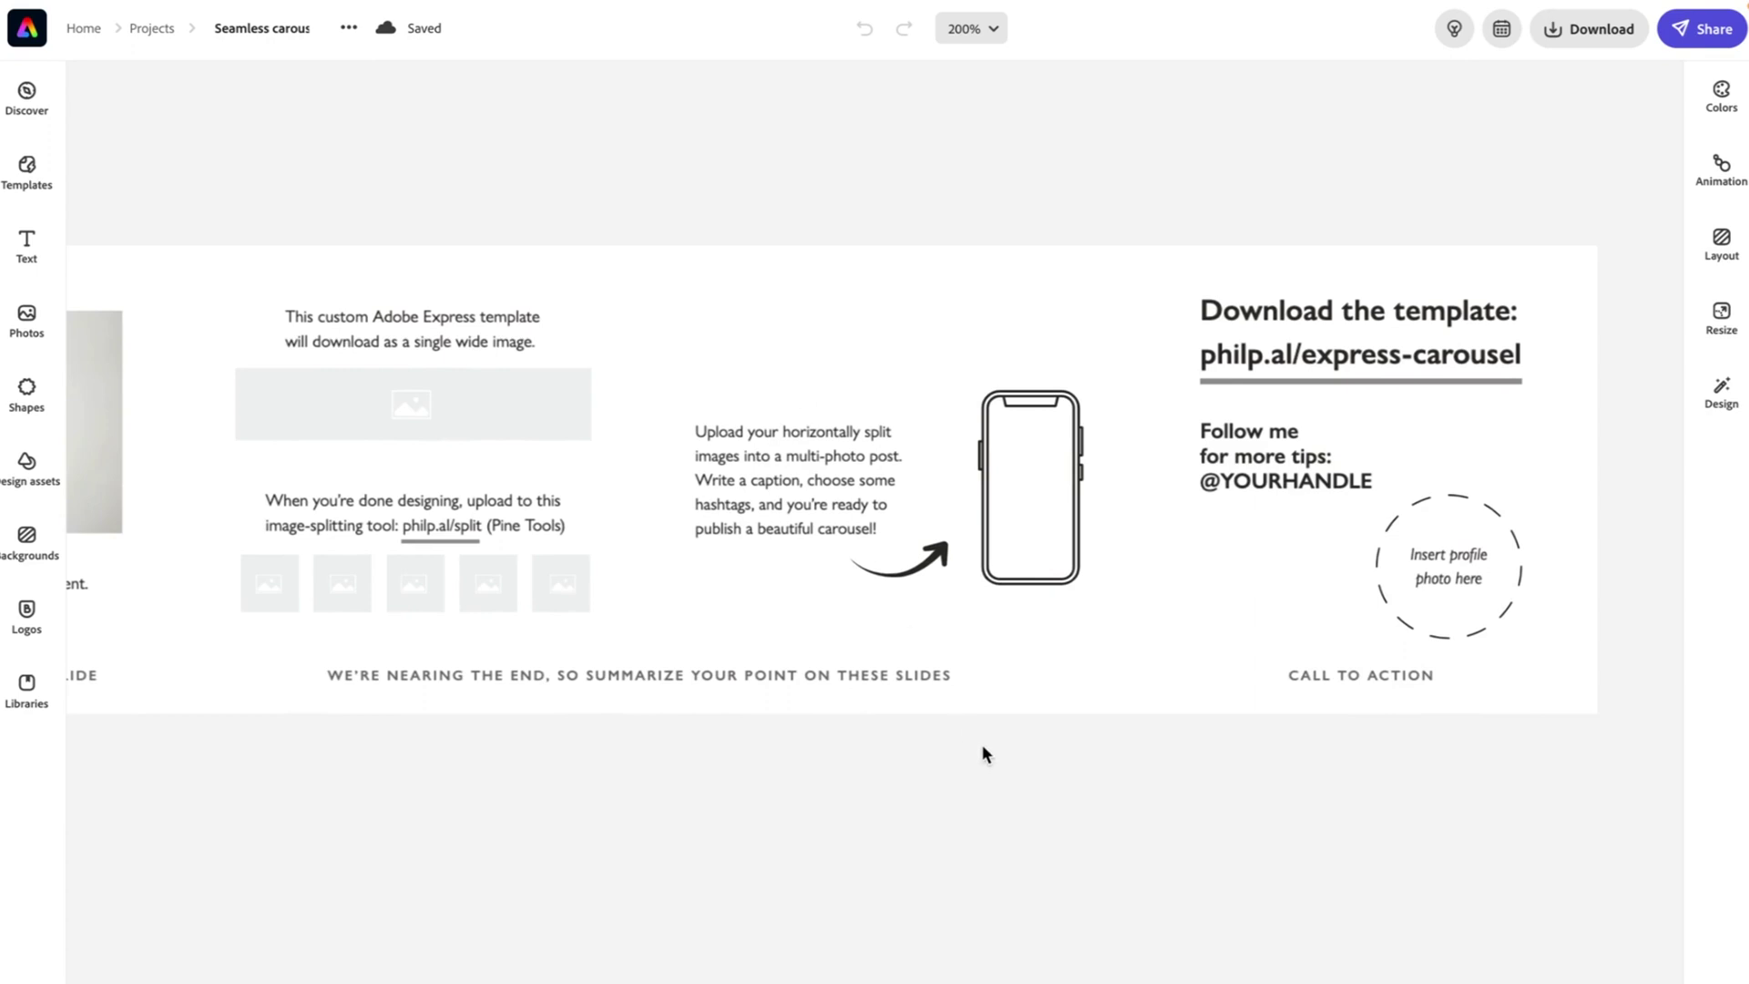
{"action": "key", "text": "ctrl+Tab"}
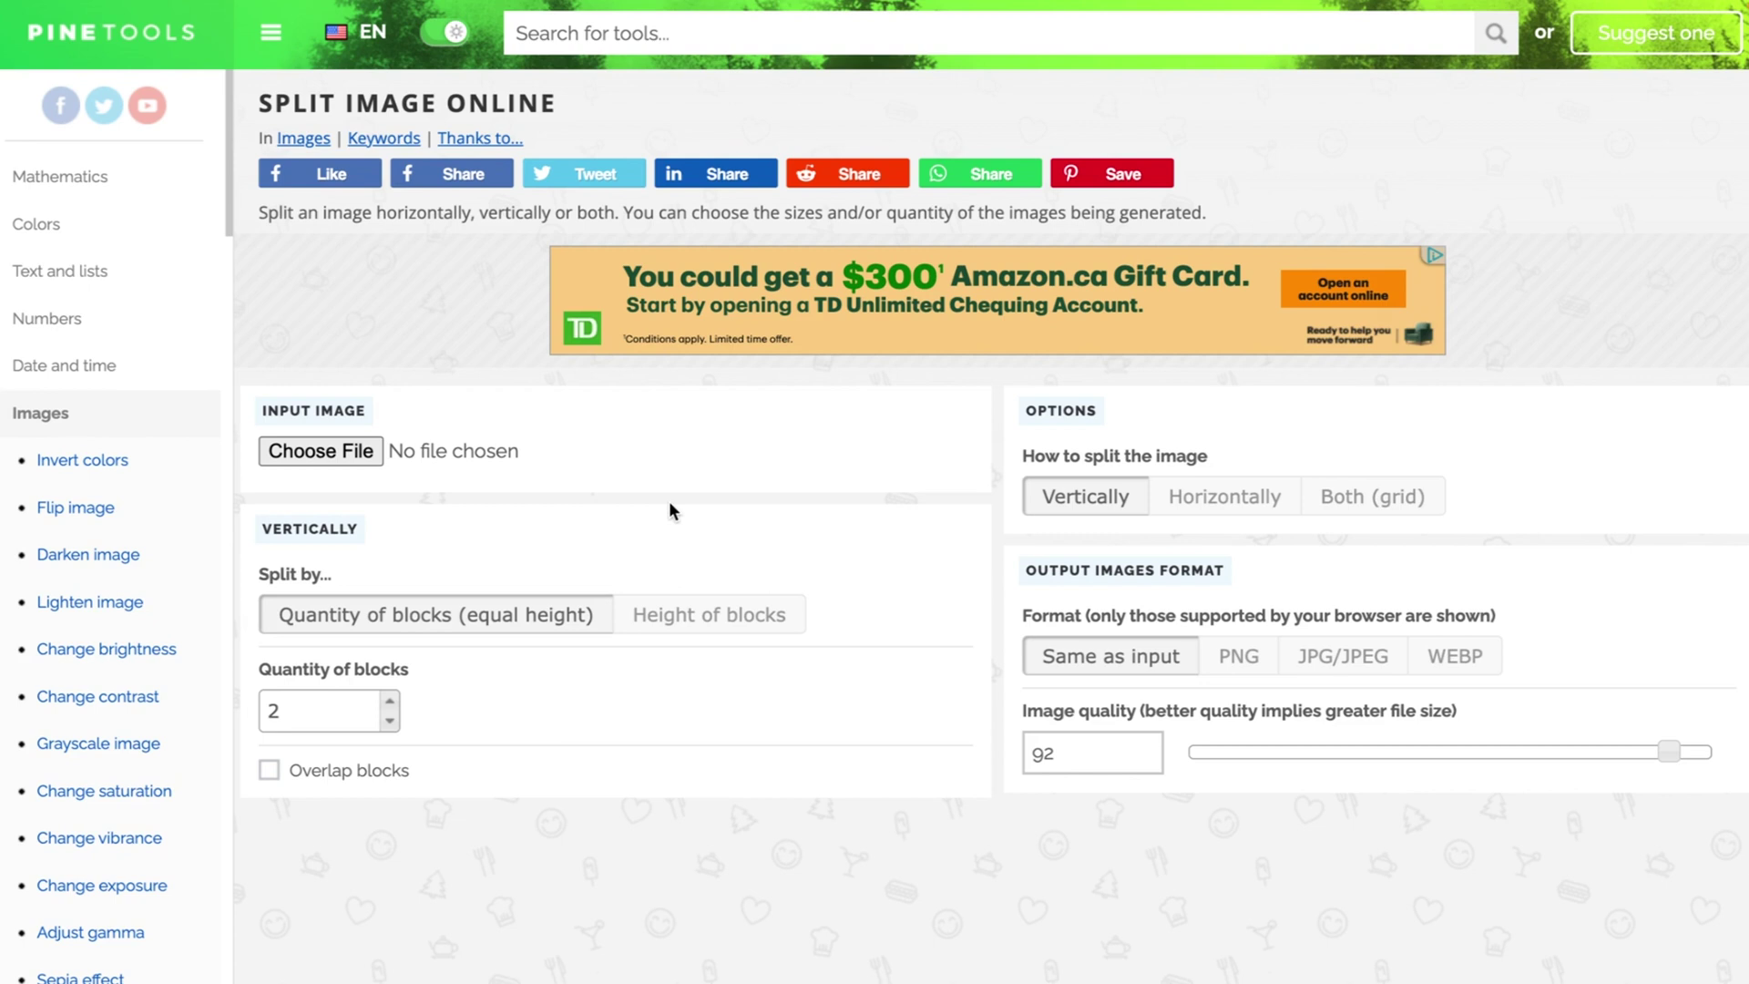
Load template-01.png from Downloads into the PineTools image splitter.
{"action": "left_click", "coordinate": [354, 453]}
{"action": "left_click", "coordinate": [419, 397]}
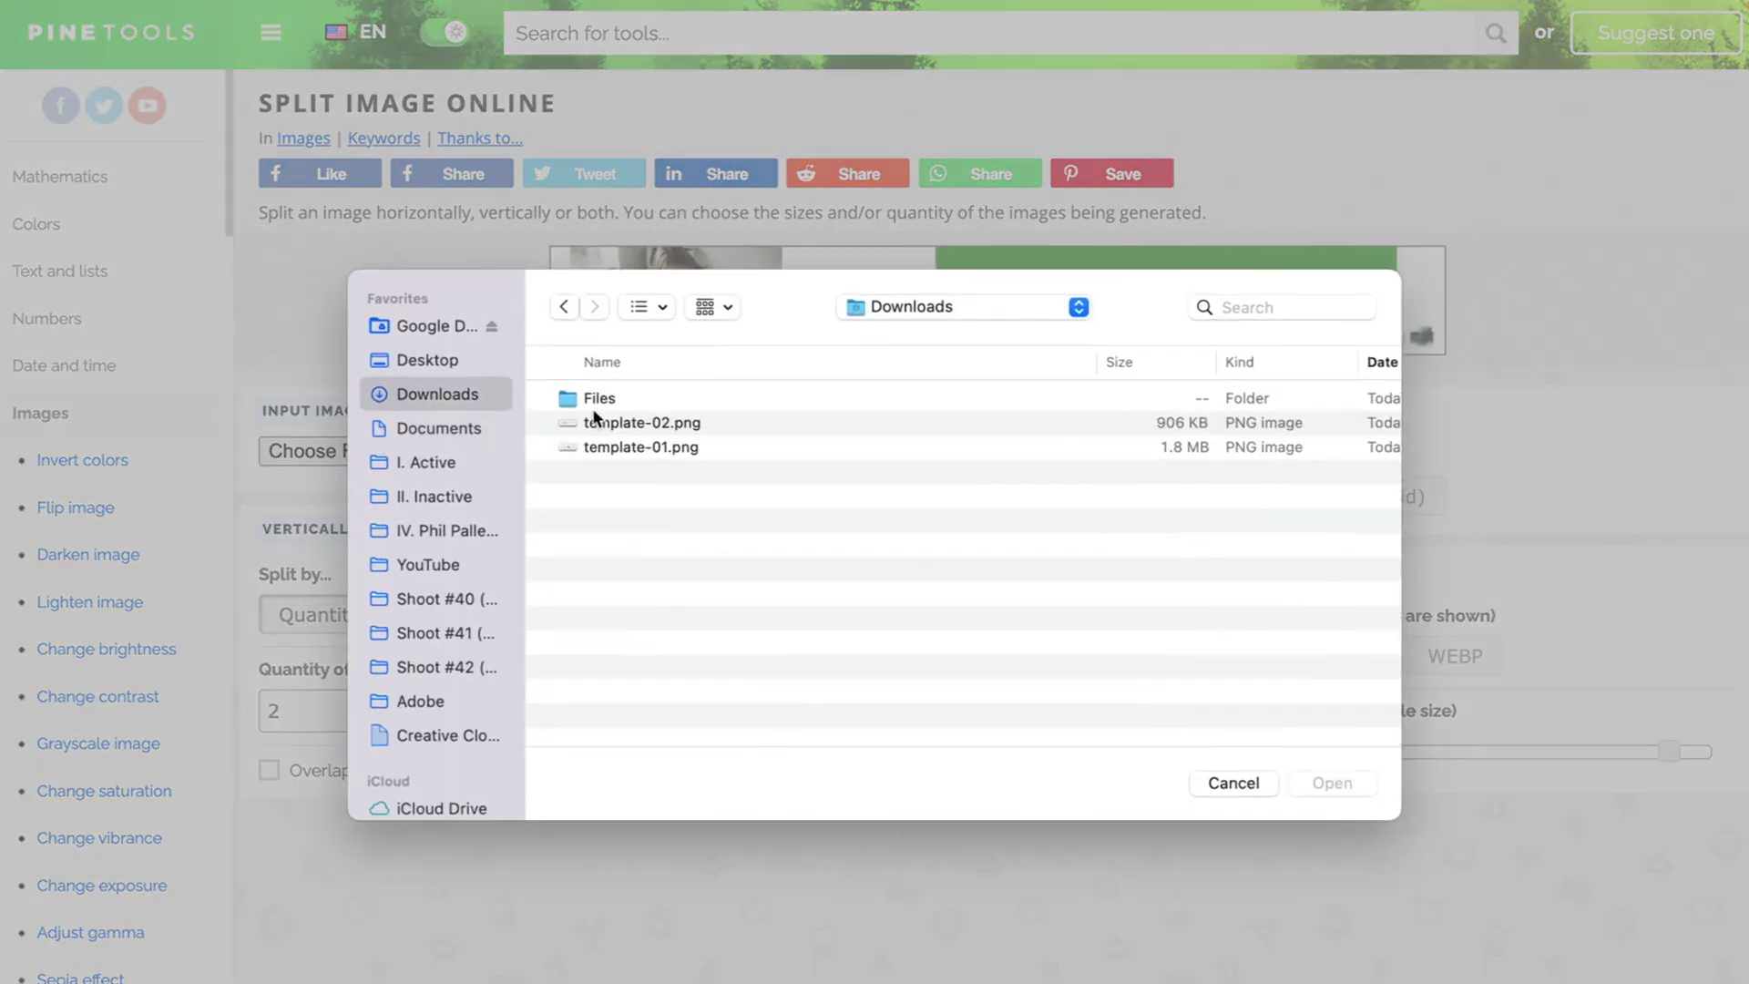
{"action": "left_click", "coordinate": [670, 448]}
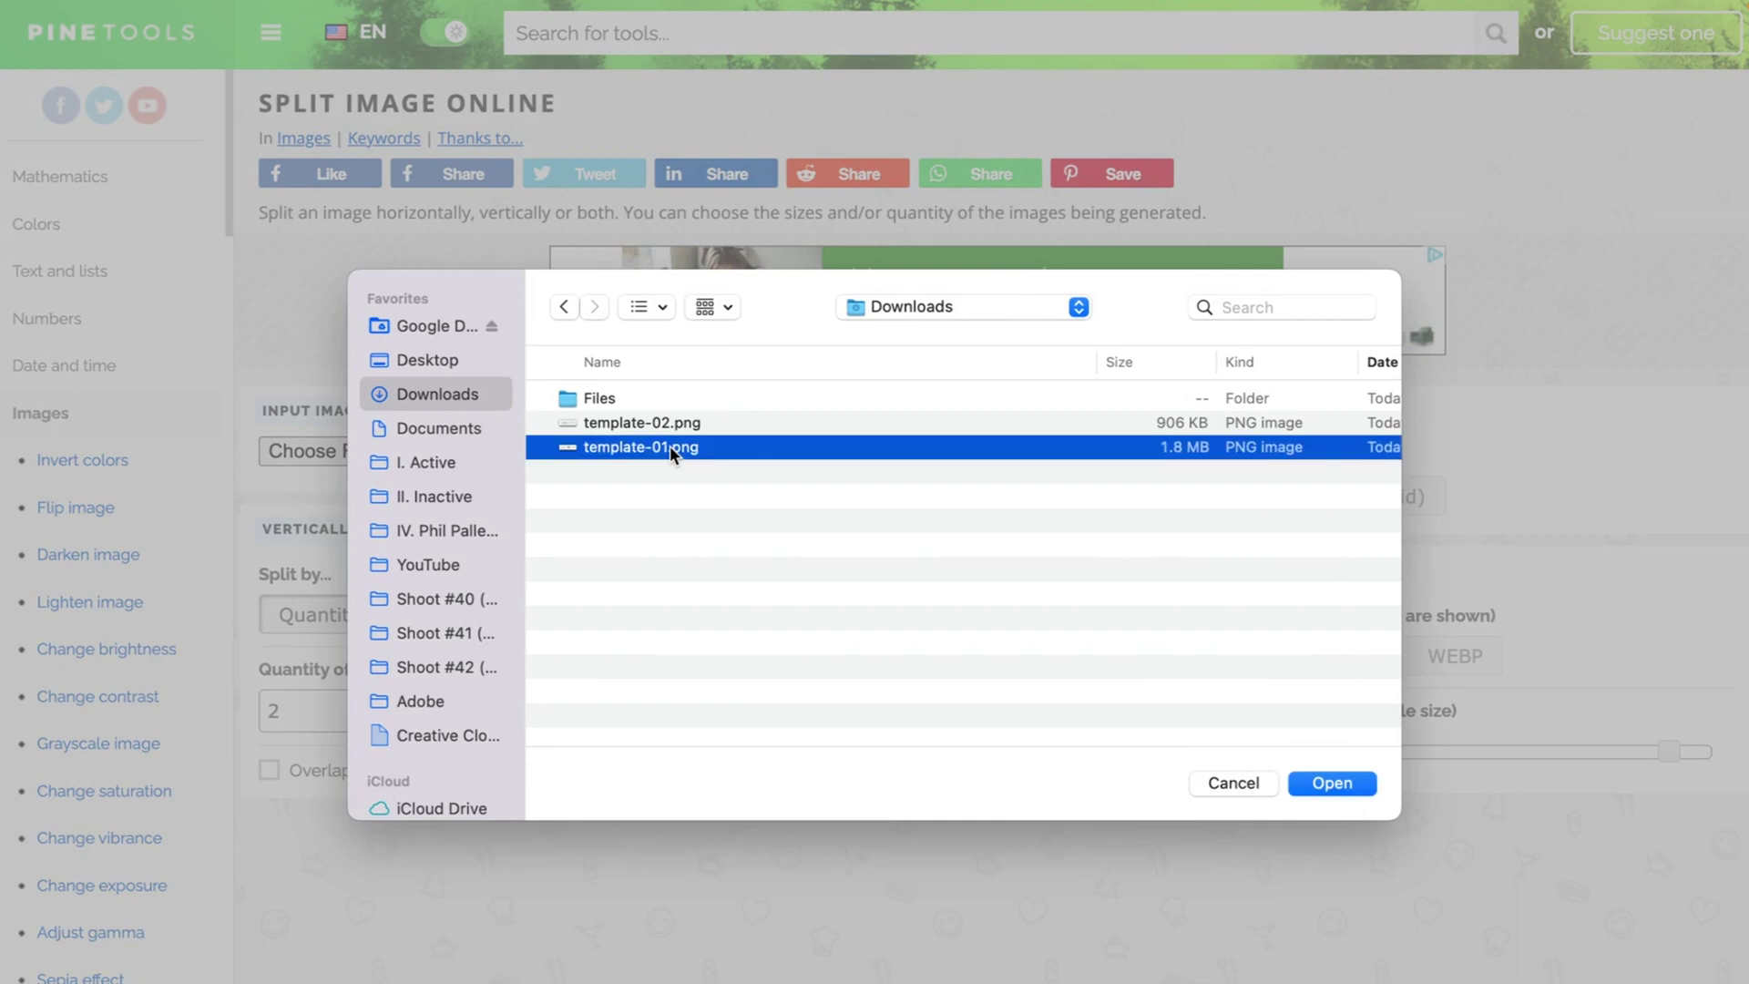
{"action": "key", "text": "Return"}
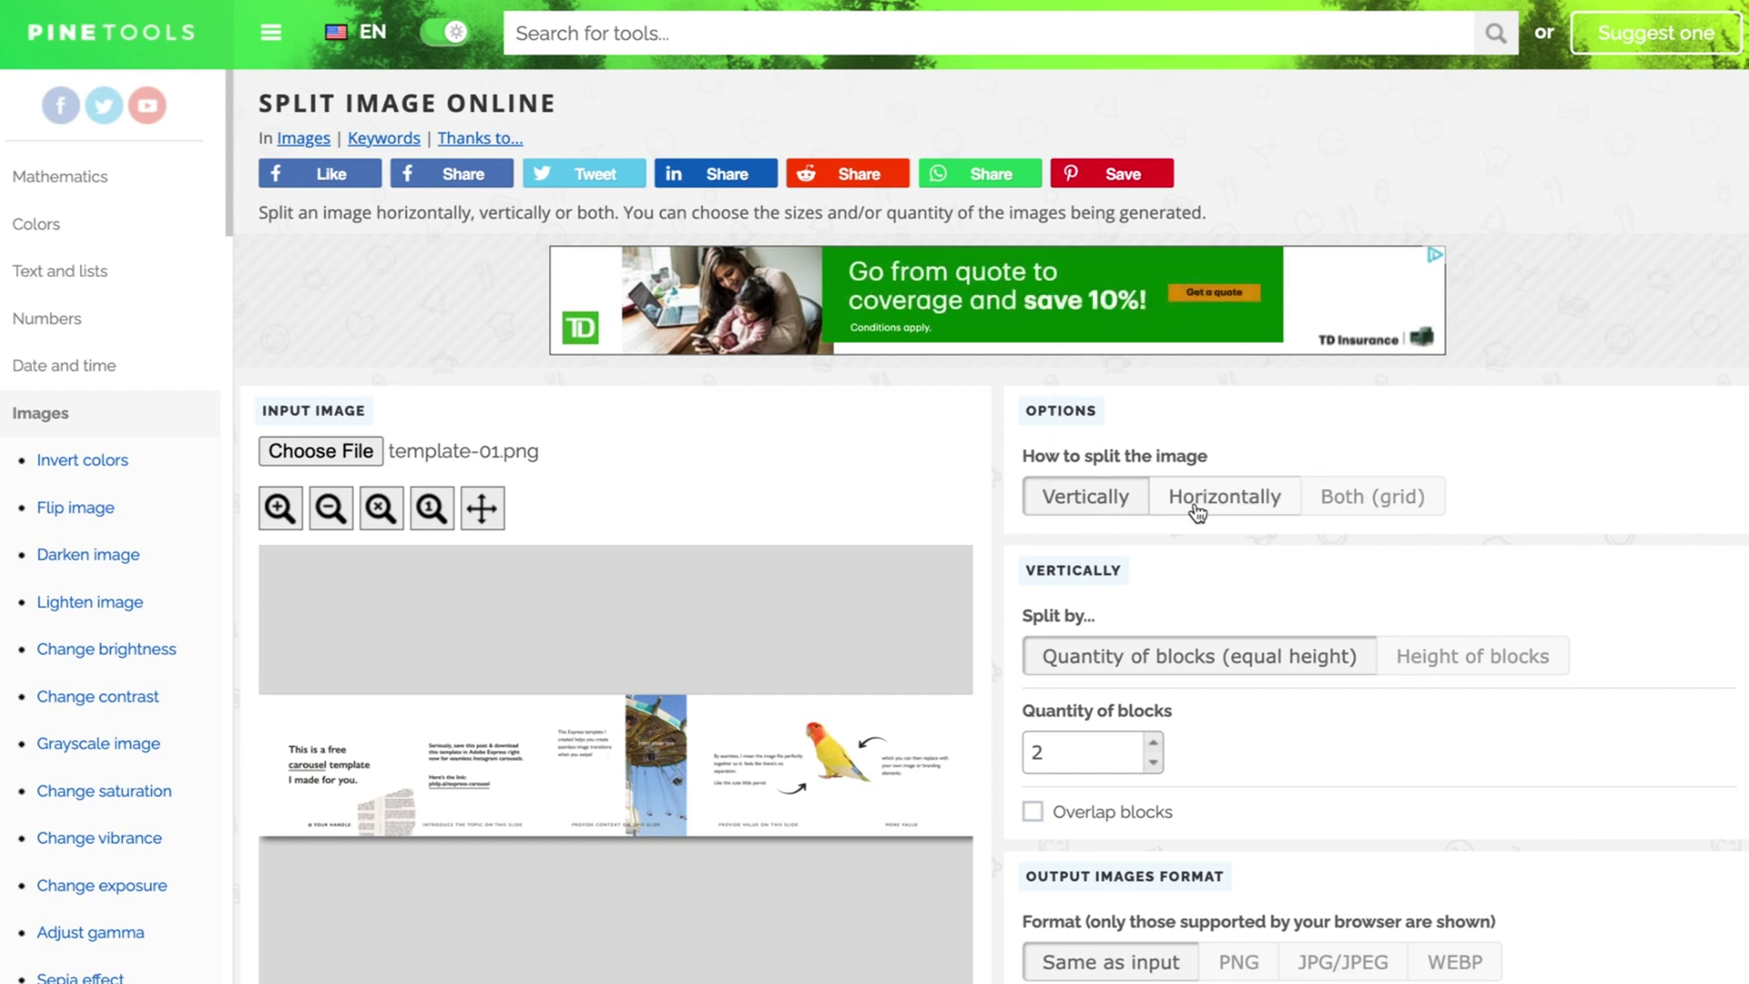
Split the image horizontally into 5 equal blocks.
{"action": "left_click", "coordinate": [1224, 504]}
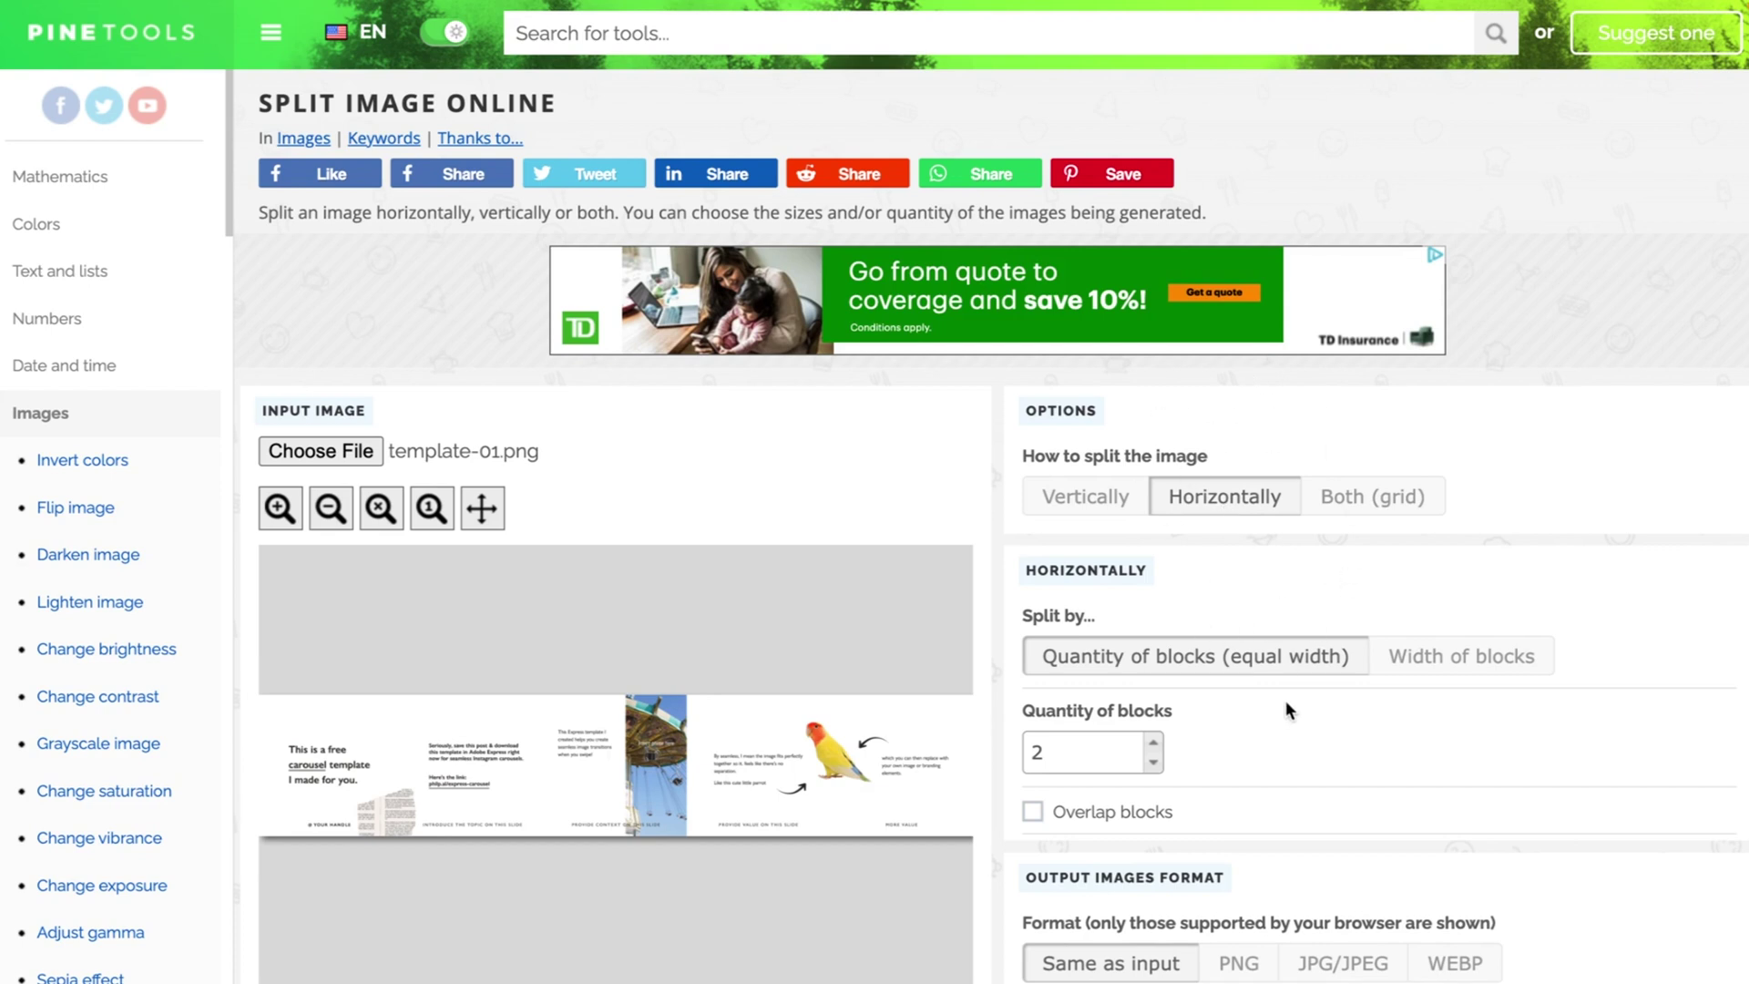
{"action": "scroll", "coordinate": [1285, 702], "scroll_direction": "down", "scroll_amount": 1}
{"action": "left_click", "coordinate": [1157, 658]}
{"action": "left_click", "coordinate": [1157, 659]}
{"action": "left_click", "coordinate": [1157, 658]}
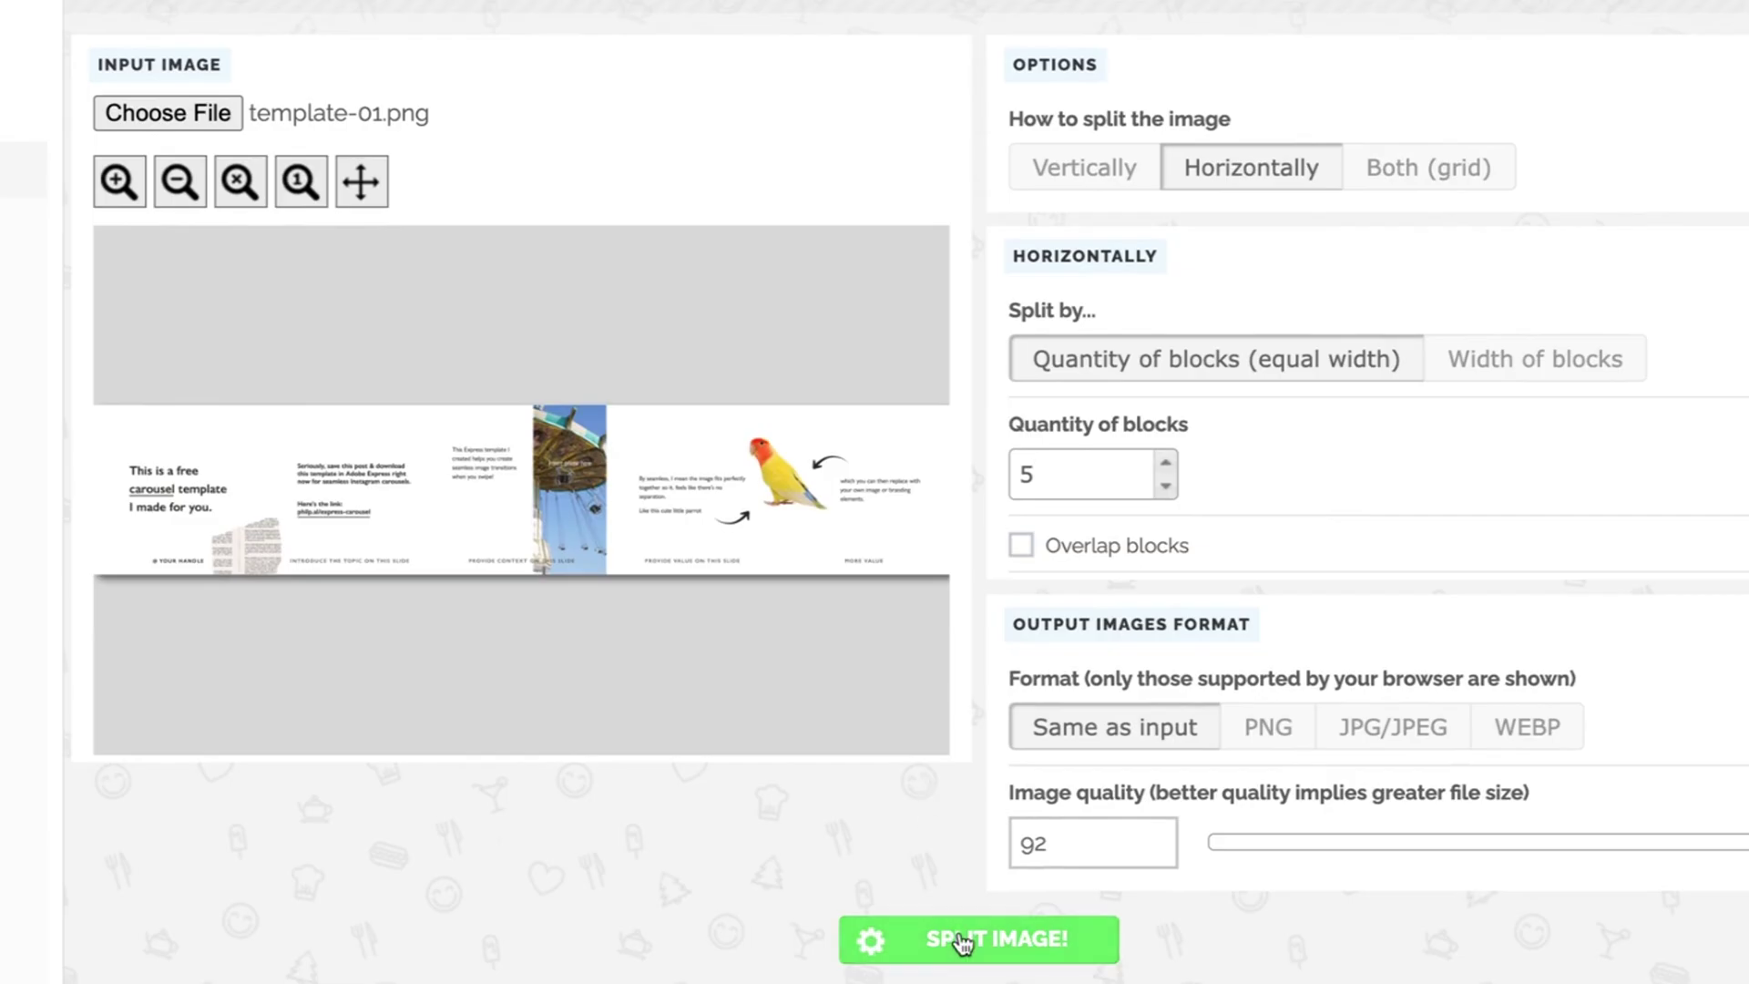
{"action": "left_click", "coordinate": [959, 947]}
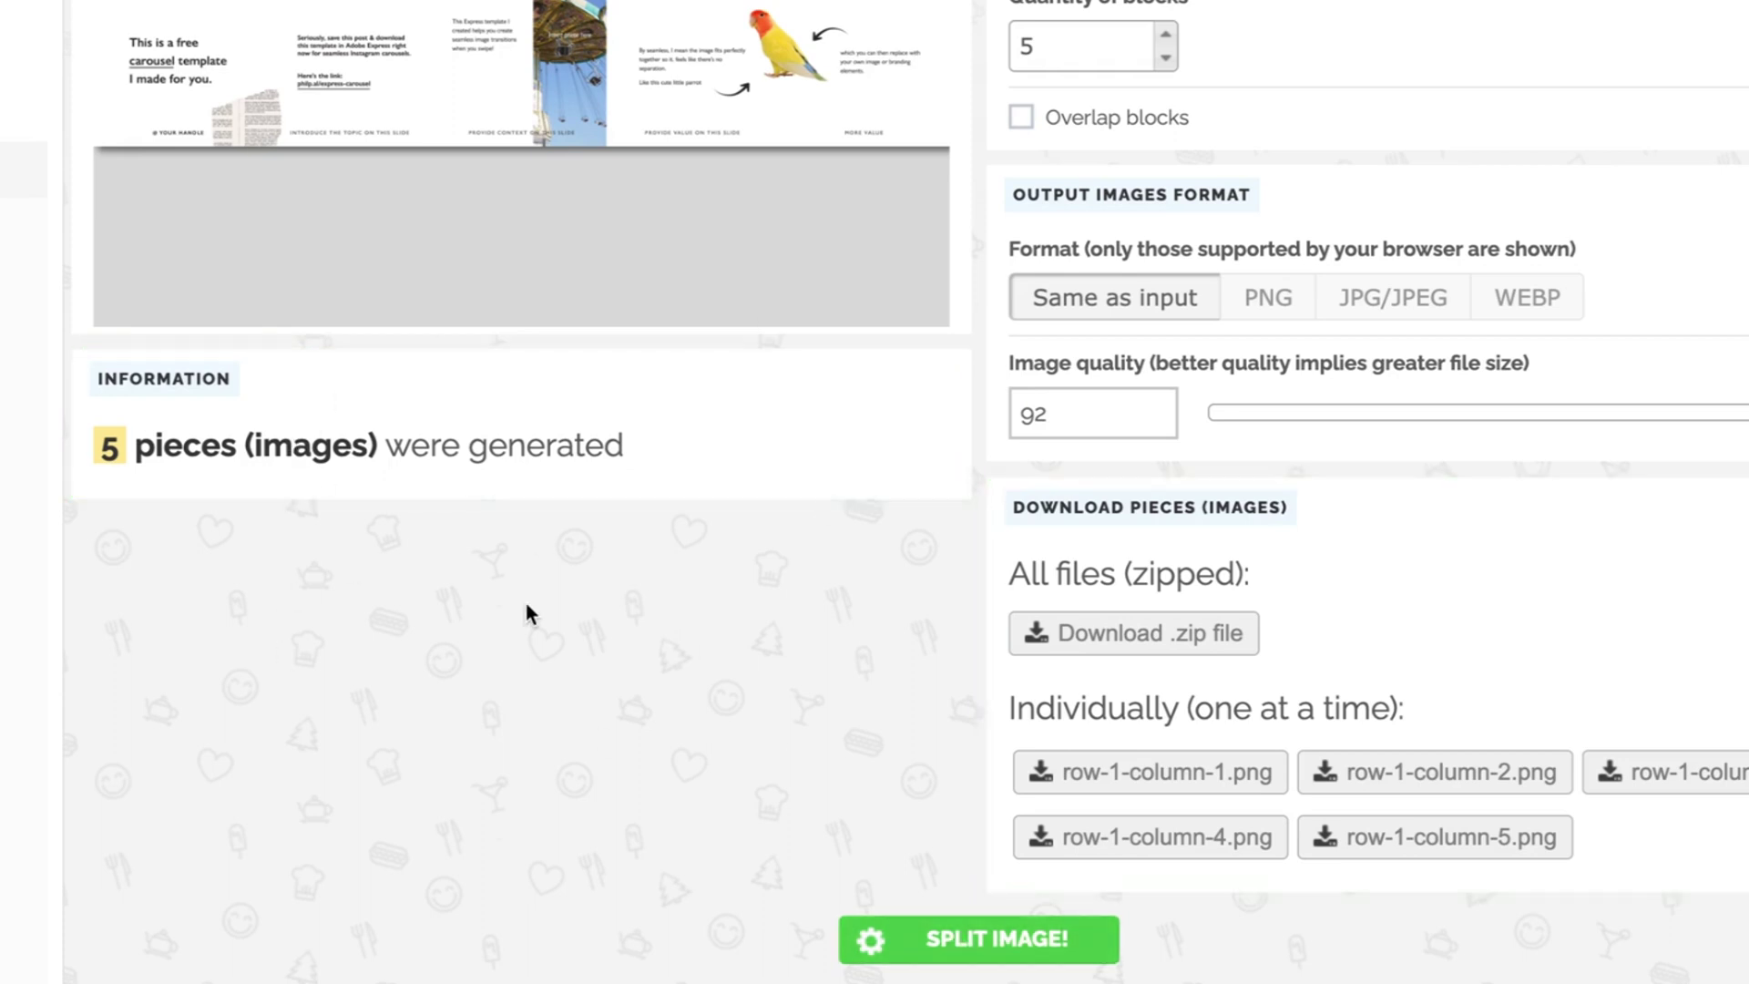
Download the pieces as a zip plus row-1-column-1.png, and open that first piece.
{"action": "left_click", "coordinate": [1152, 643]}
{"action": "left_click", "coordinate": [1145, 789]}
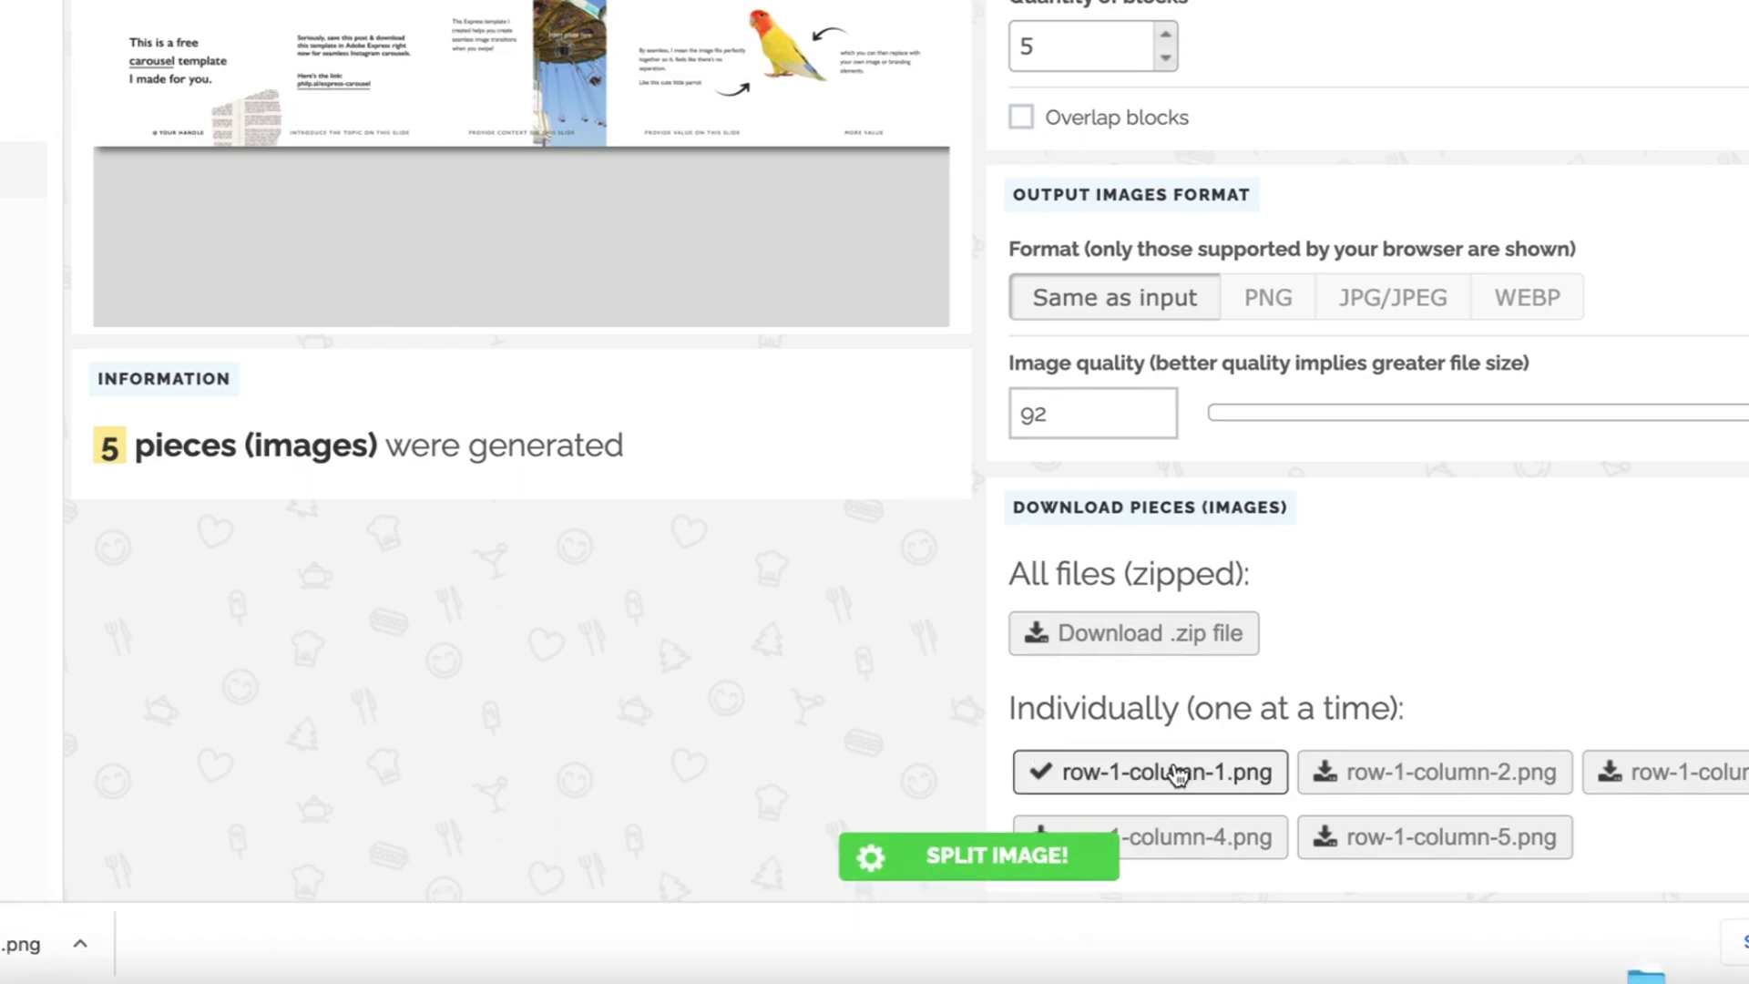
{"action": "left_click", "coordinate": [81, 944]}
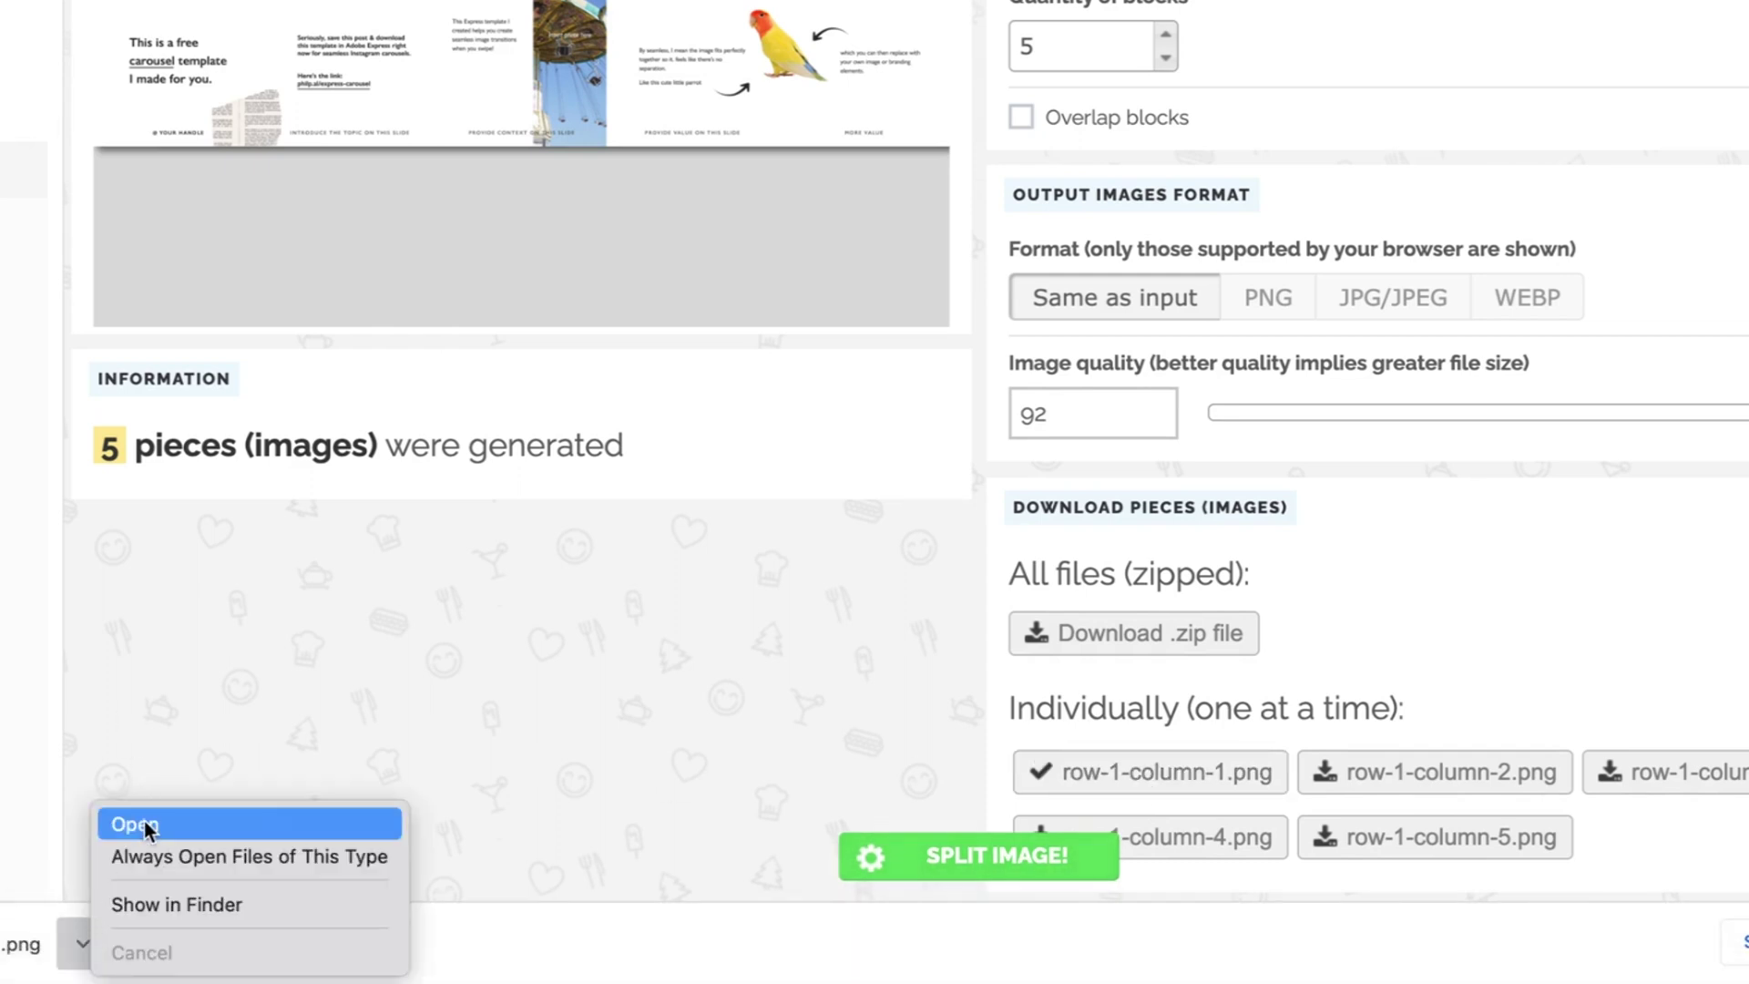
{"action": "left_click", "coordinate": [144, 821]}
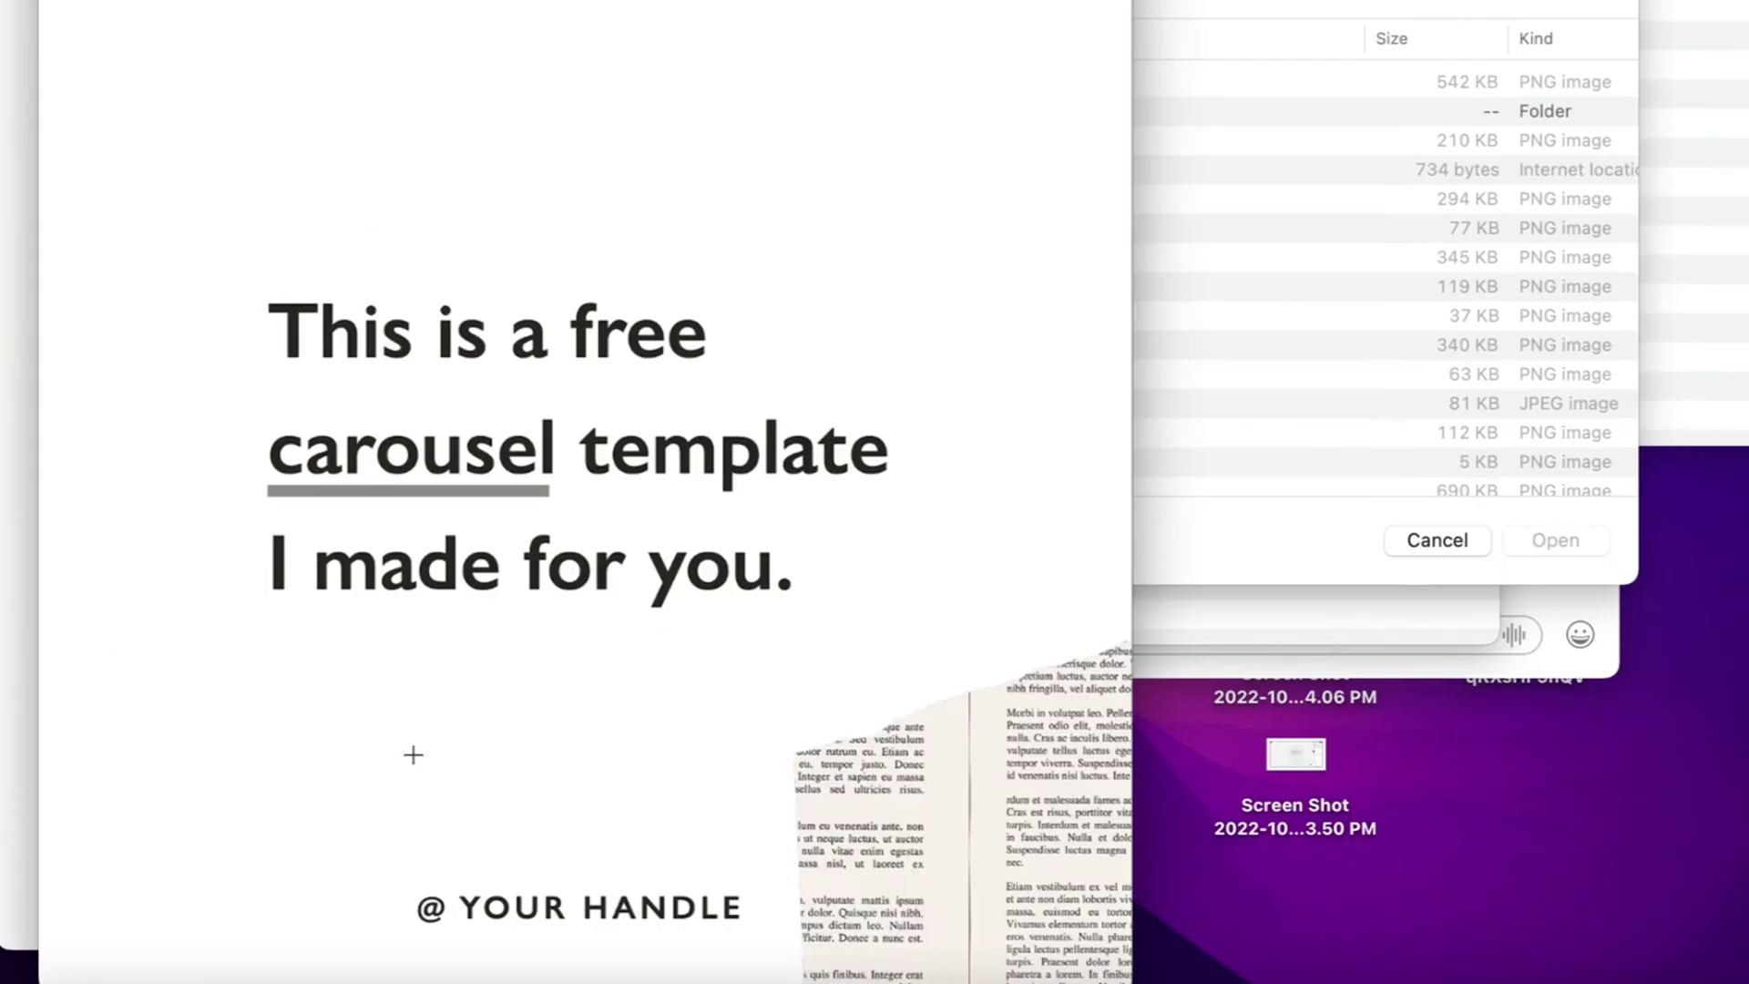